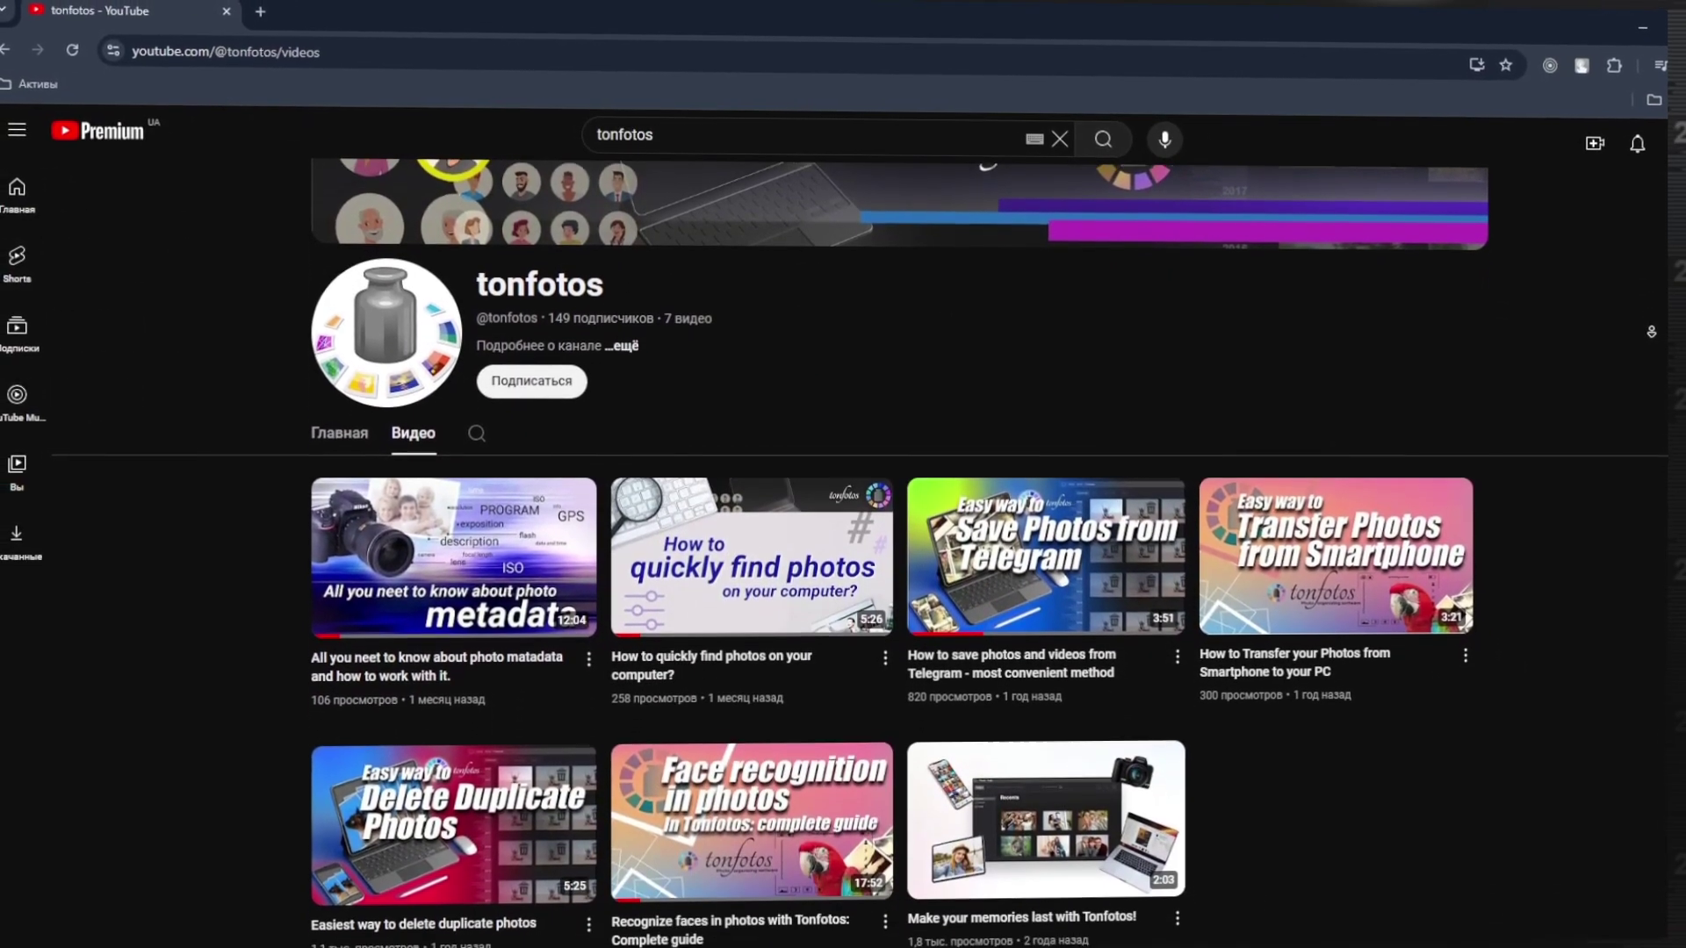
scroll(570, 519, down, 1)
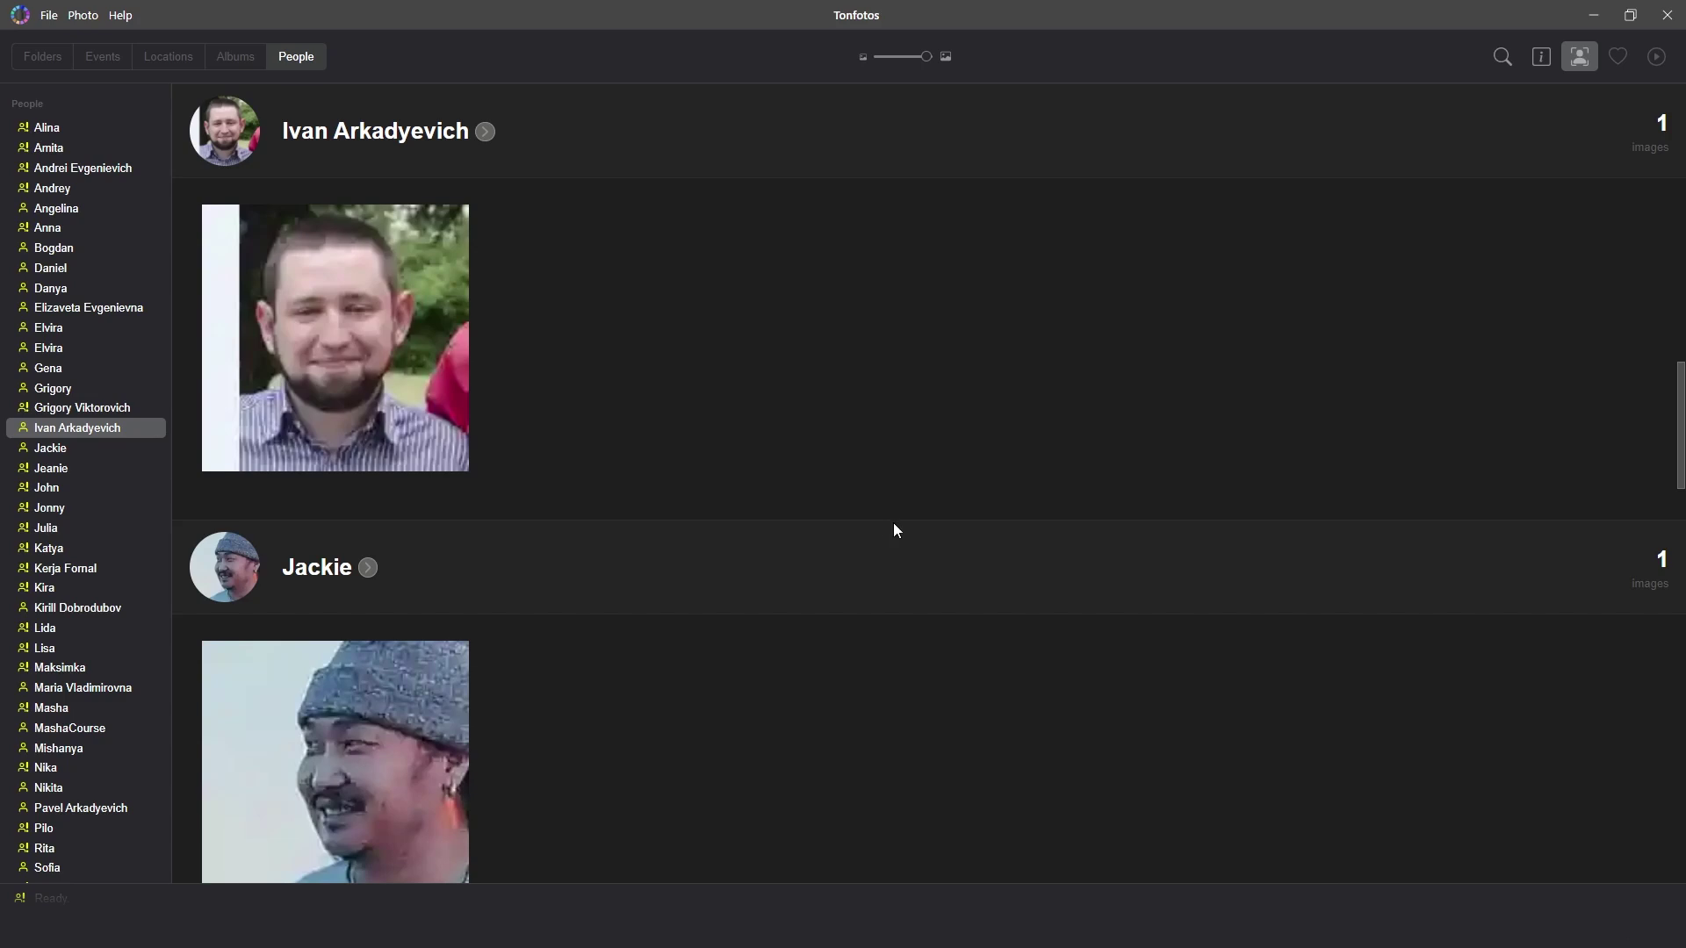
Check the Family trip library location: face recognition and video scanning are off
click(47, 19)
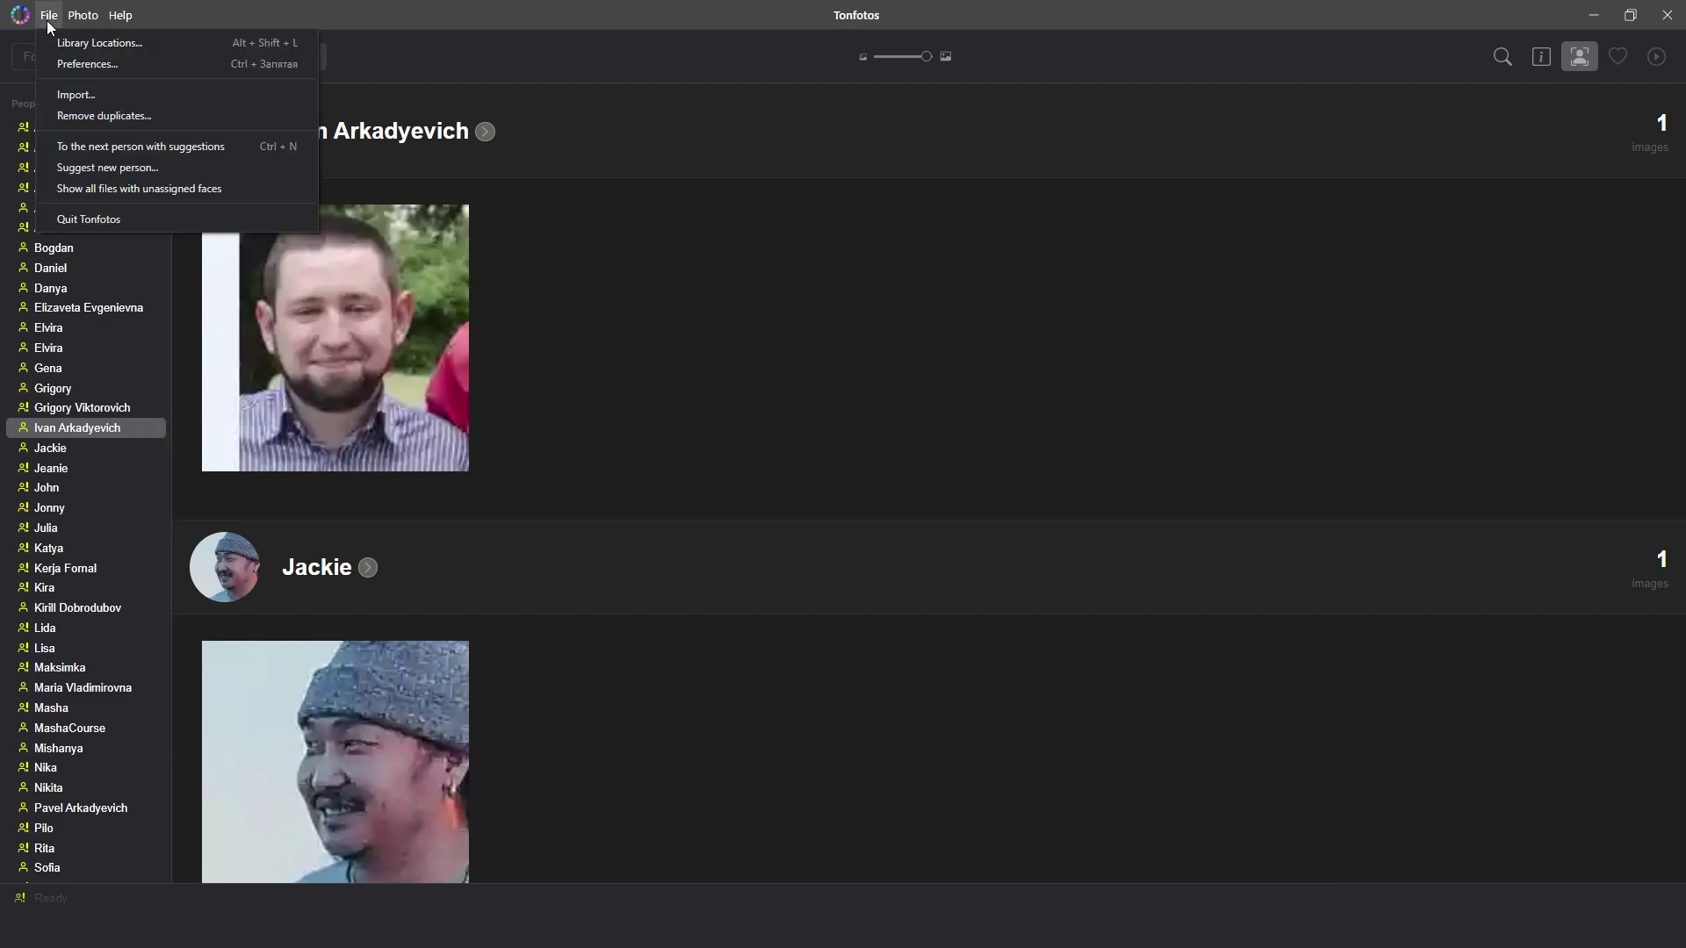
click(193, 46)
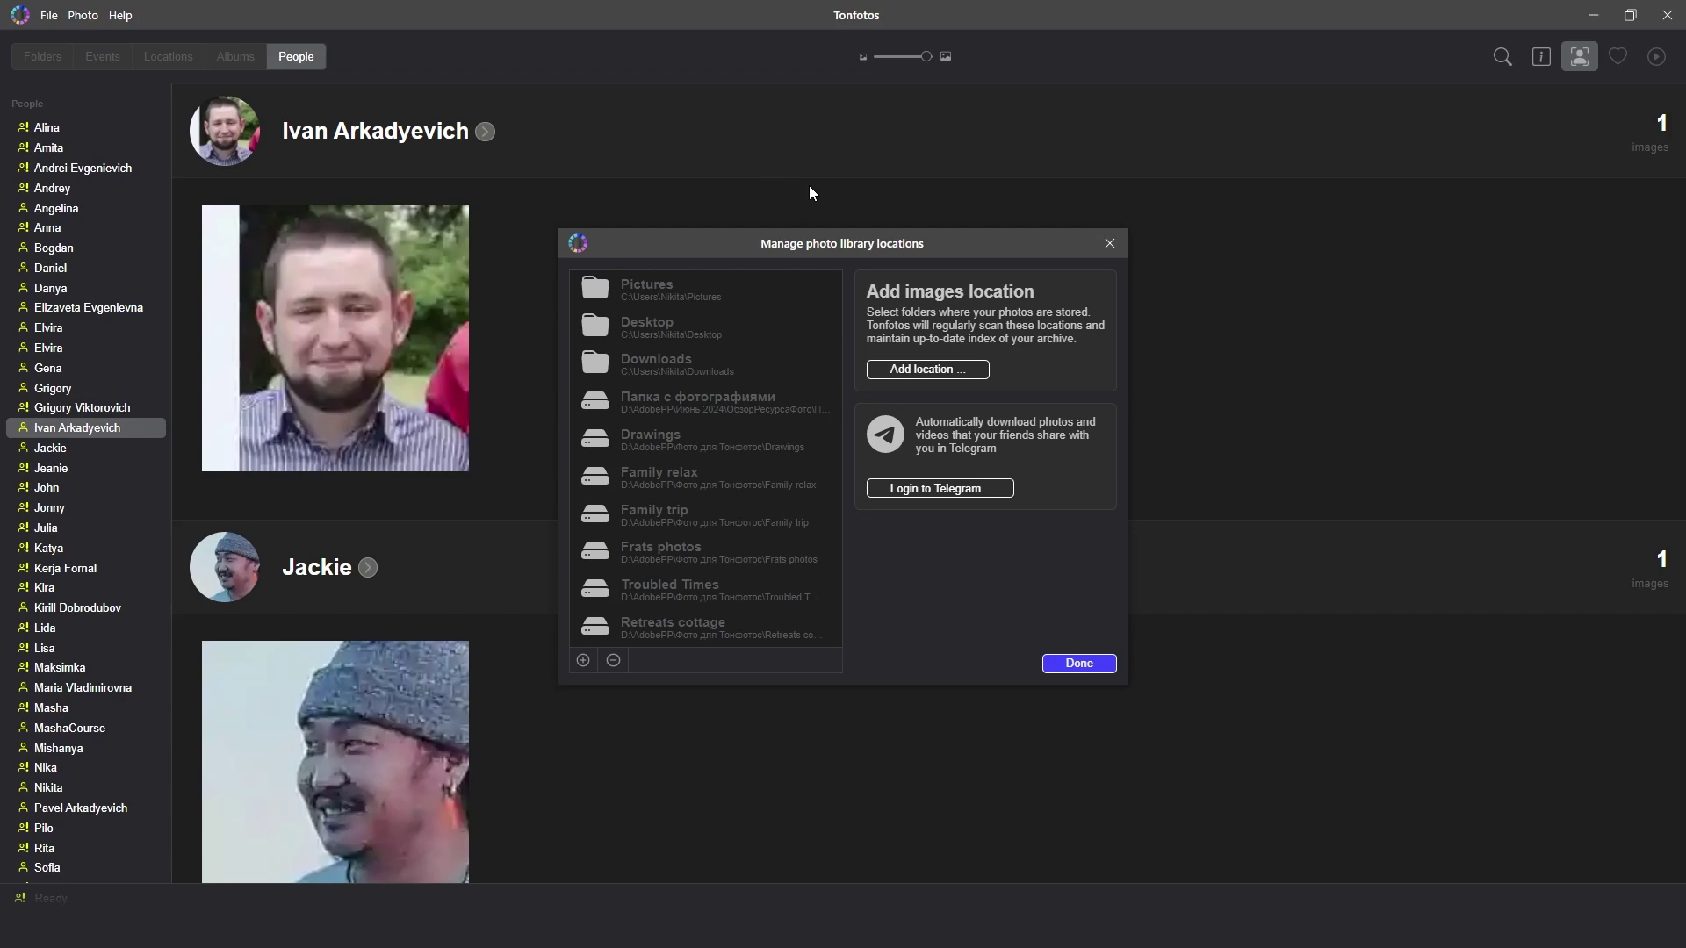
click(740, 520)
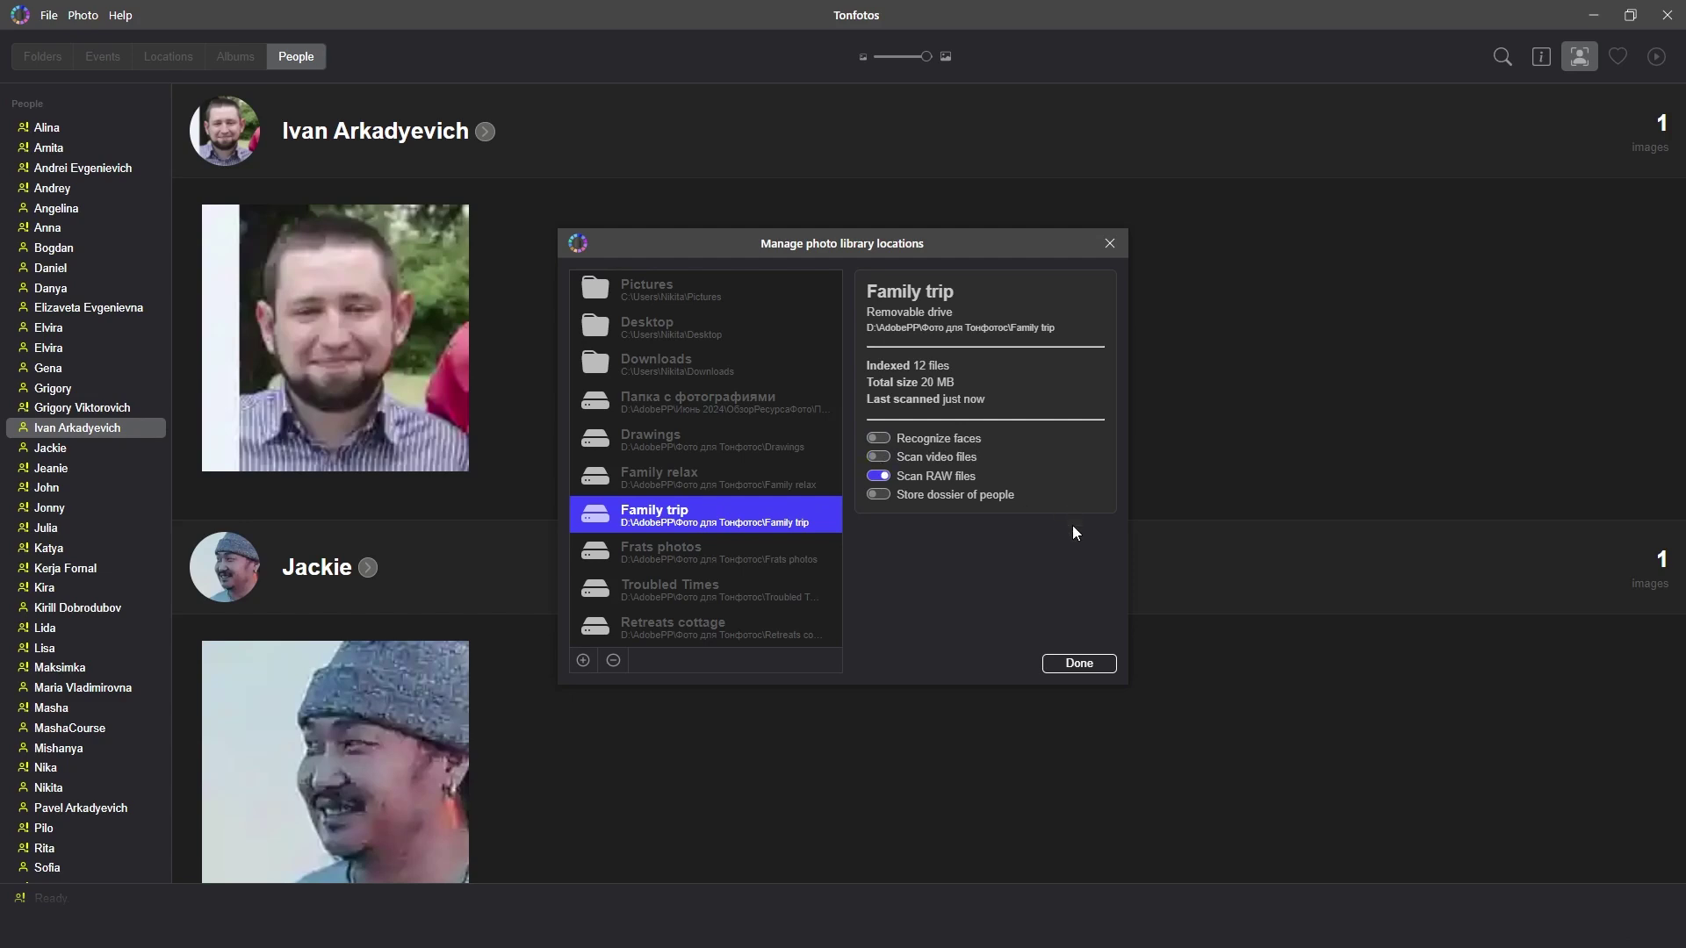
click(1093, 667)
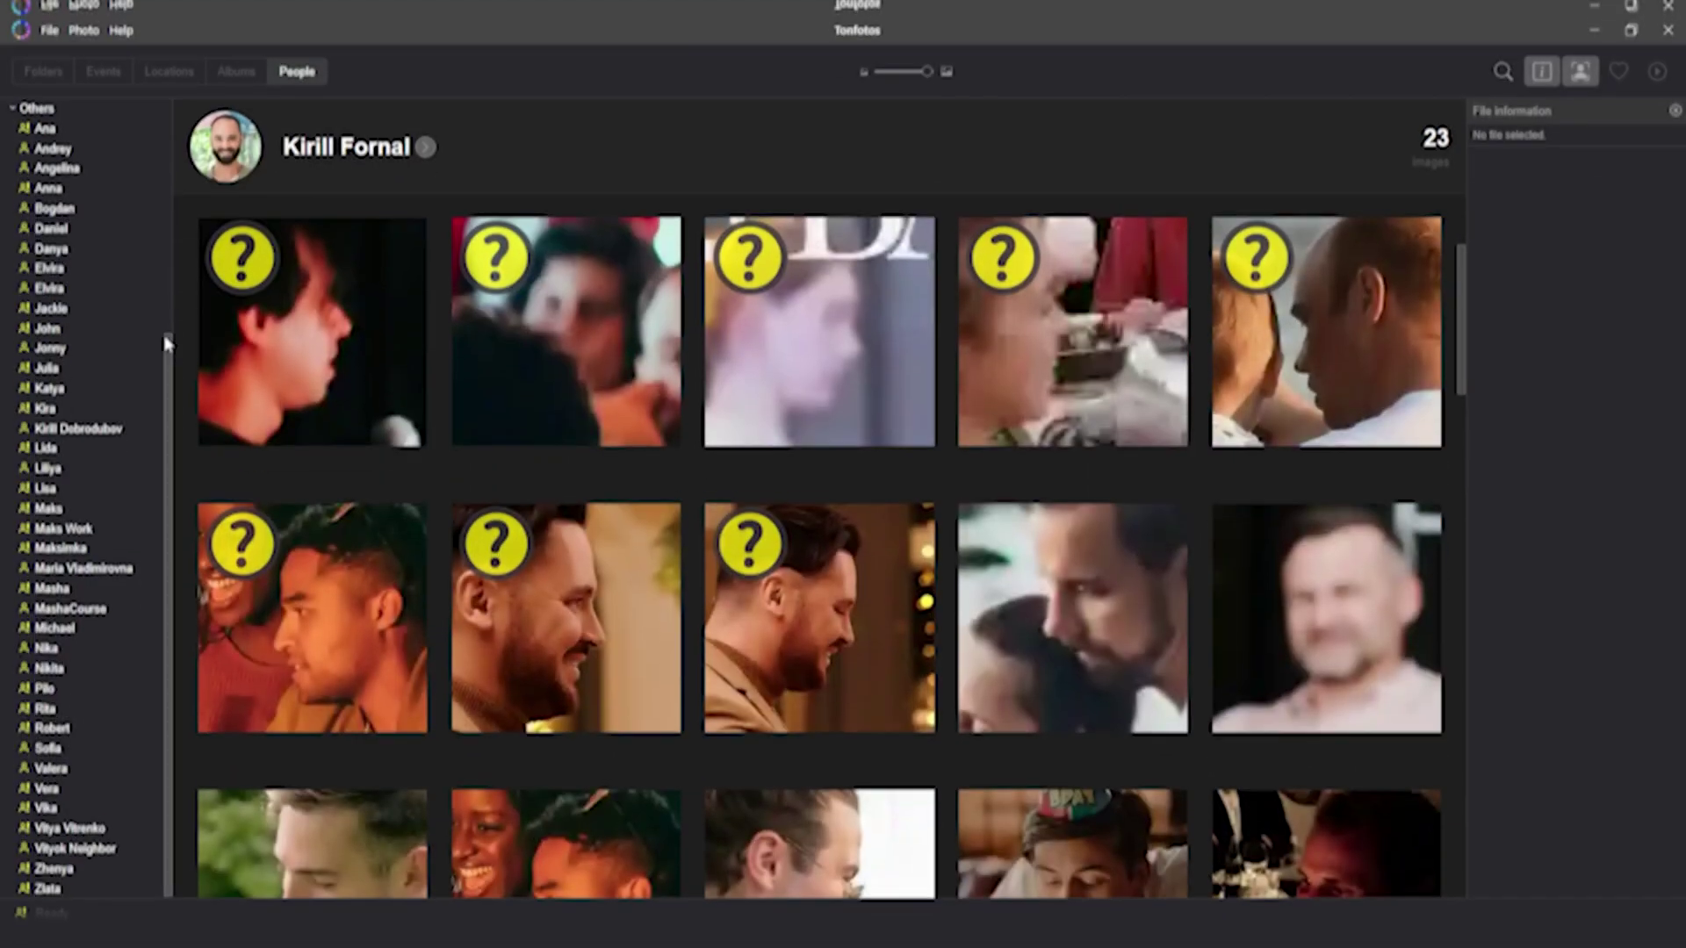
Open the Person name dialog for the third suggested face in the second row
scroll(167, 364, up, 5)
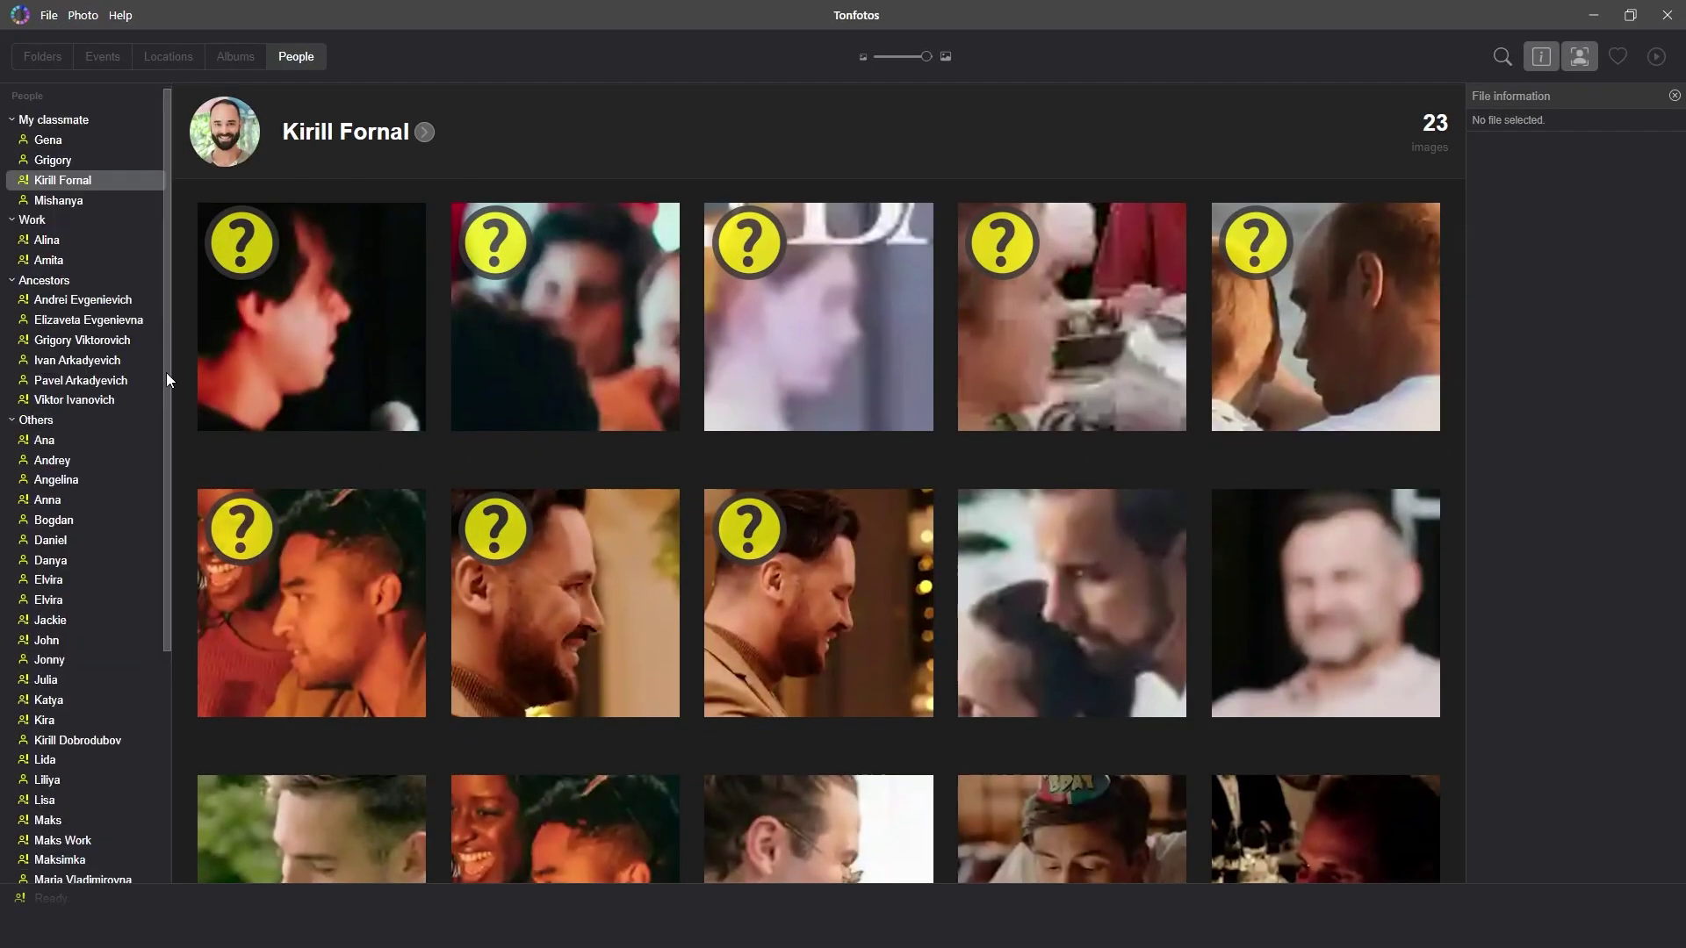
scroll(167, 382, down, 5)
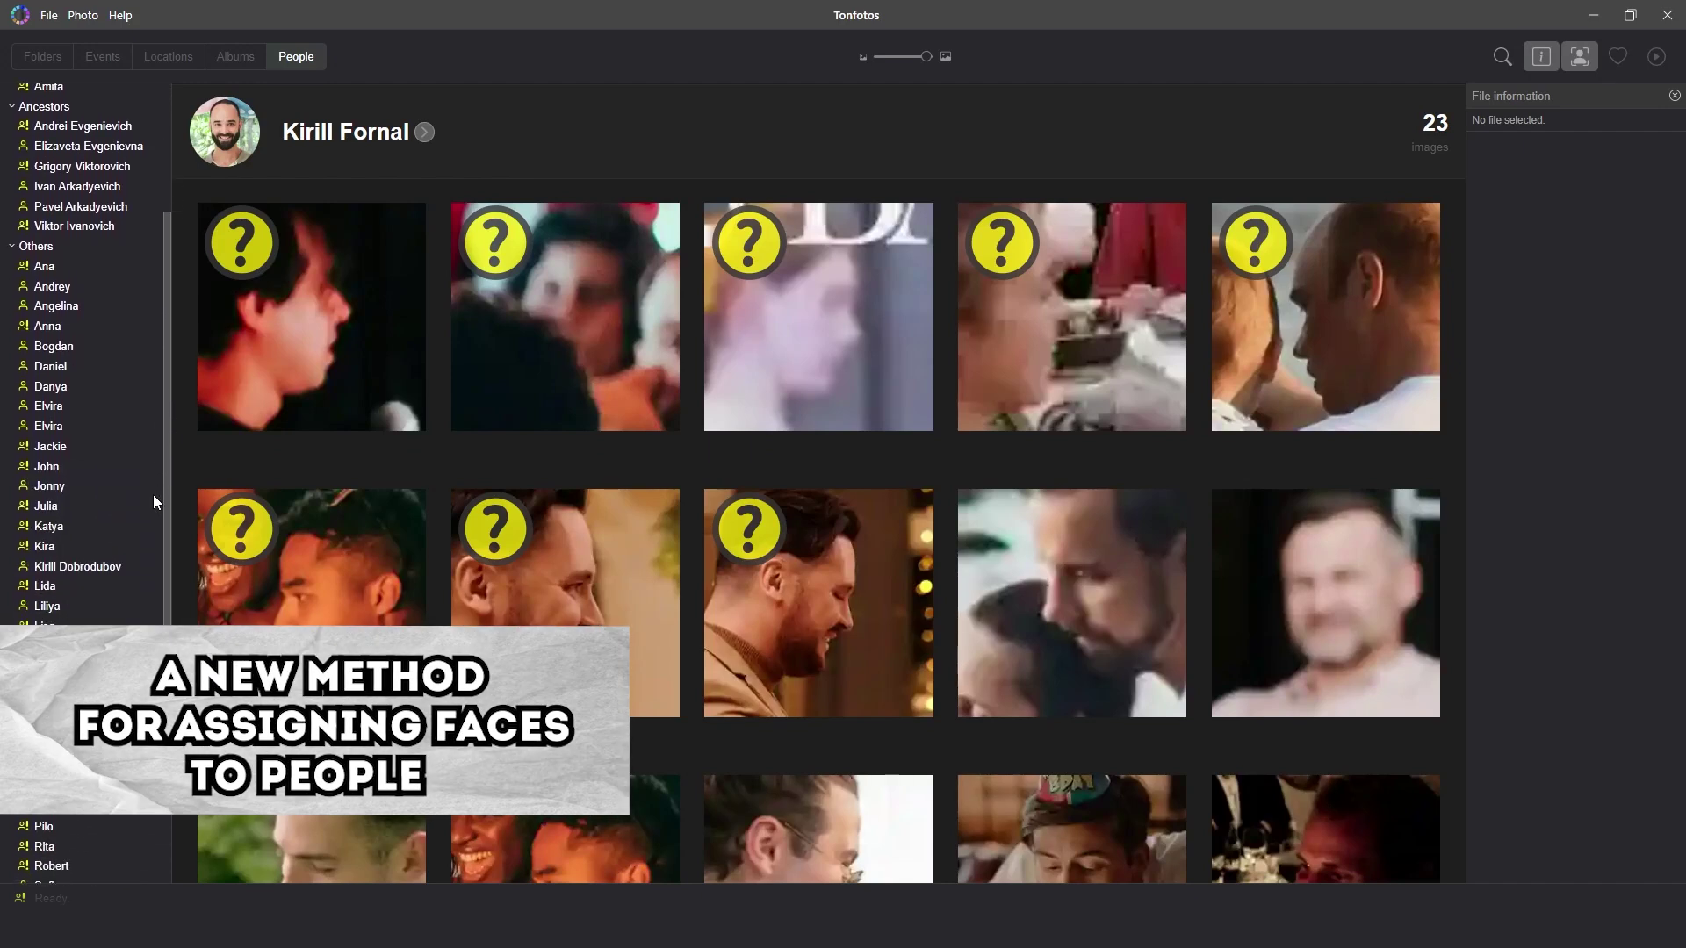
drag(153, 497, 161, 603)
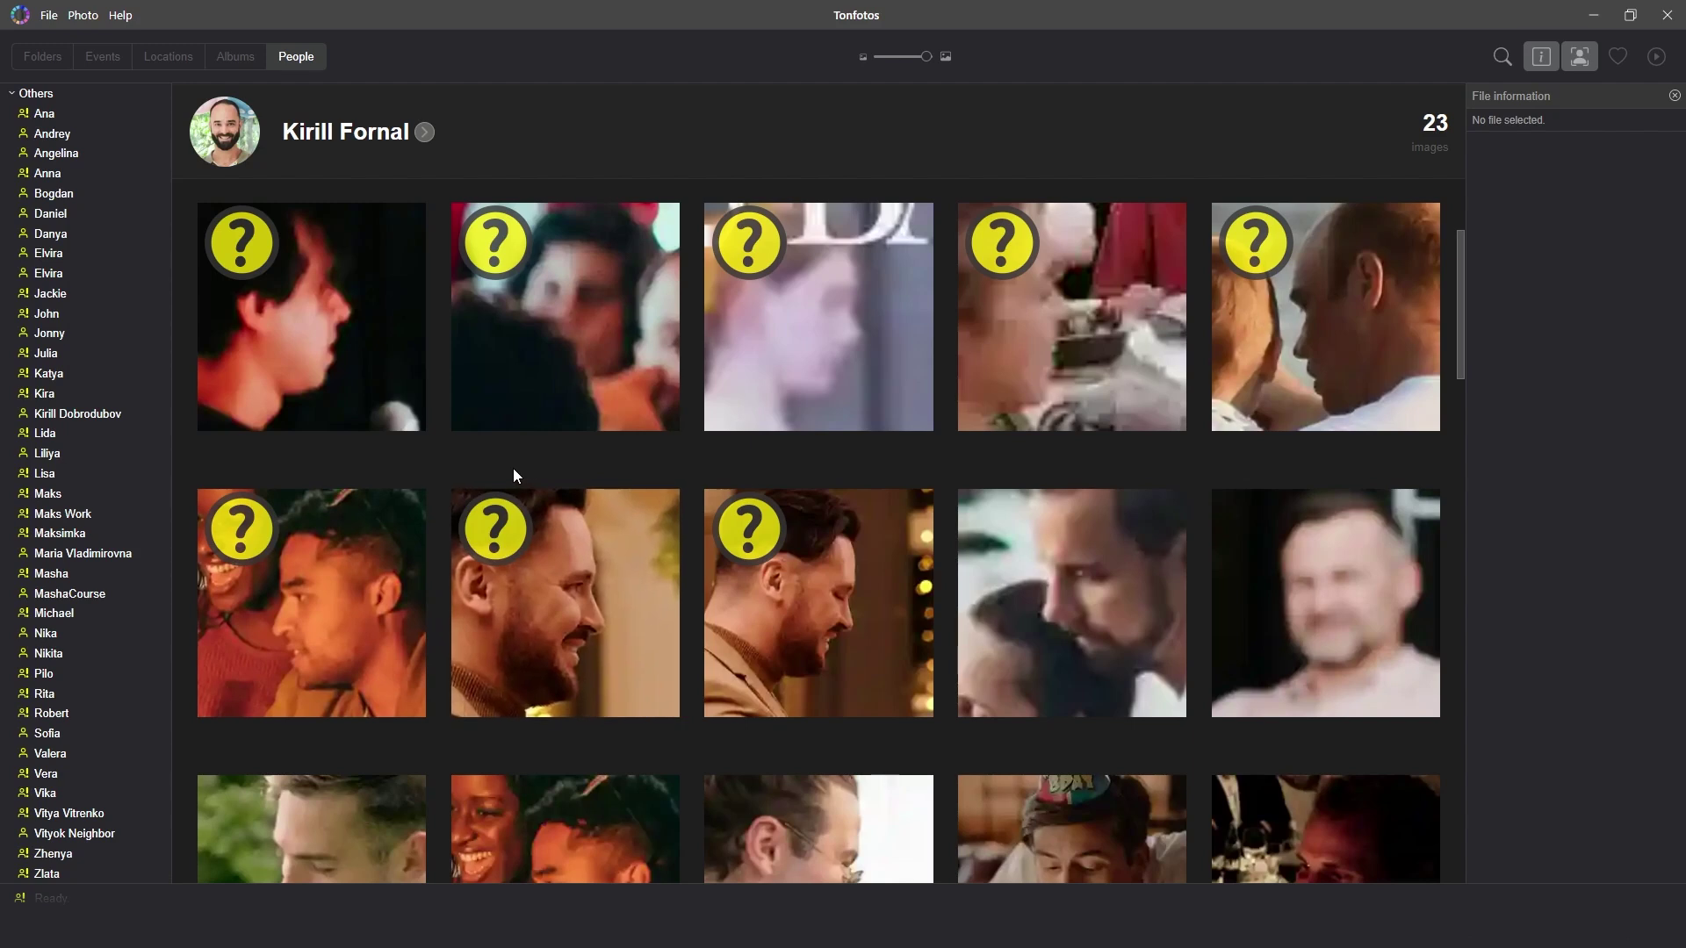
mouse_move(555, 480)
mouse_move(606, 463)
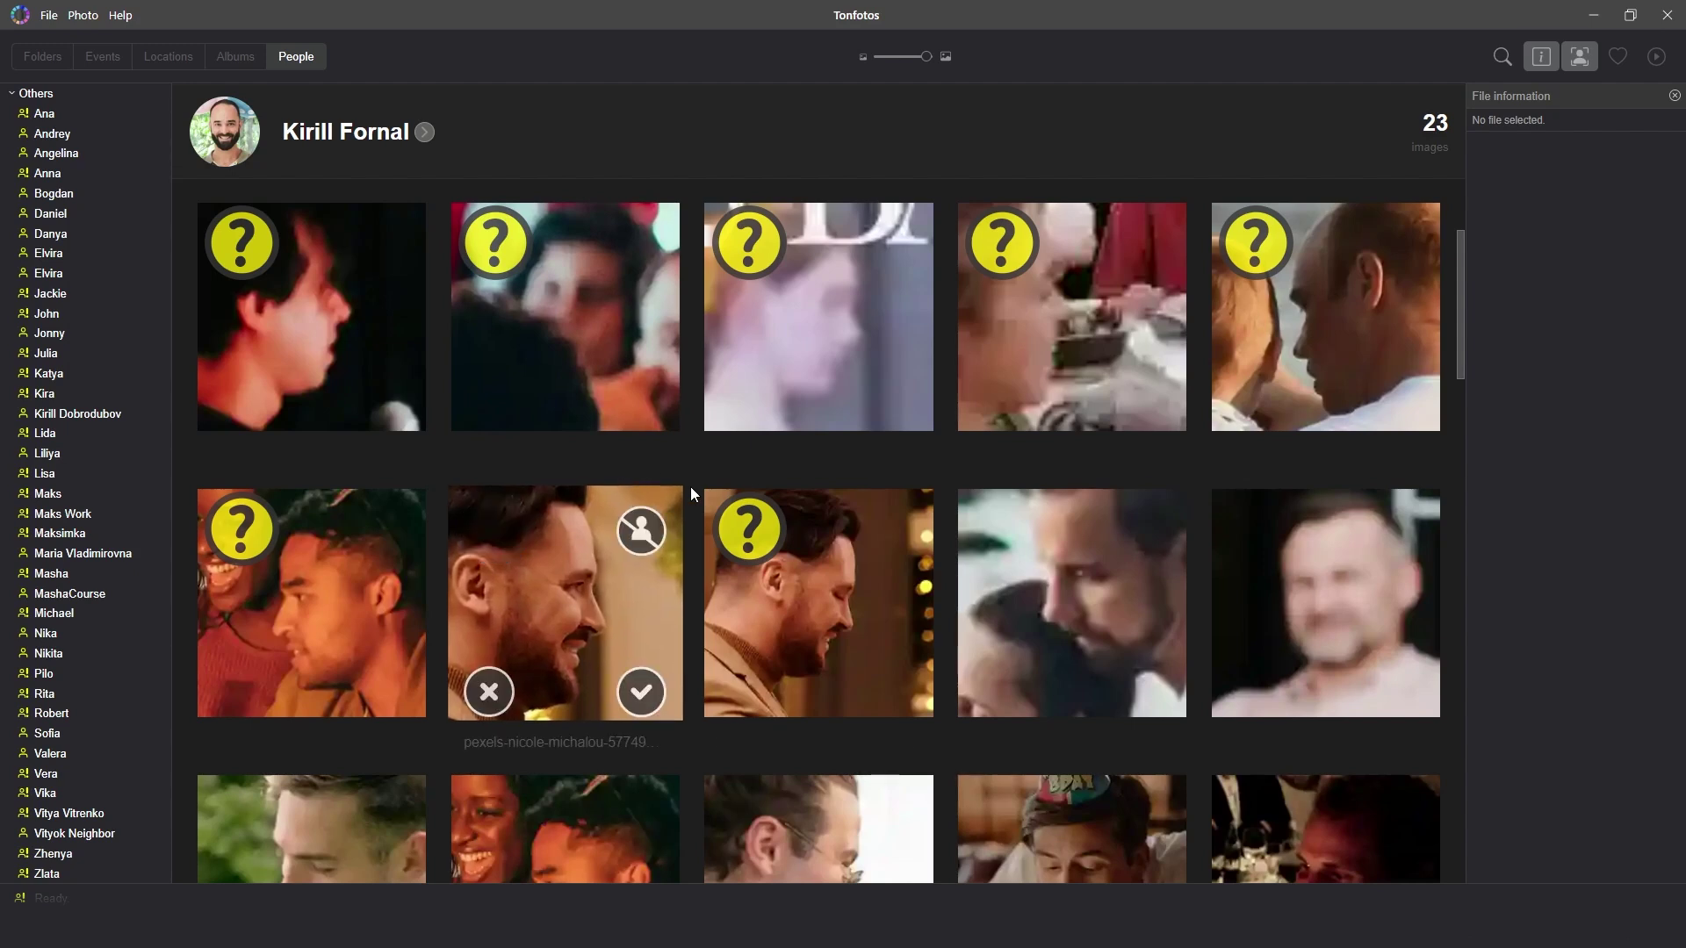
mouse_move(720, 499)
right_click(822, 561)
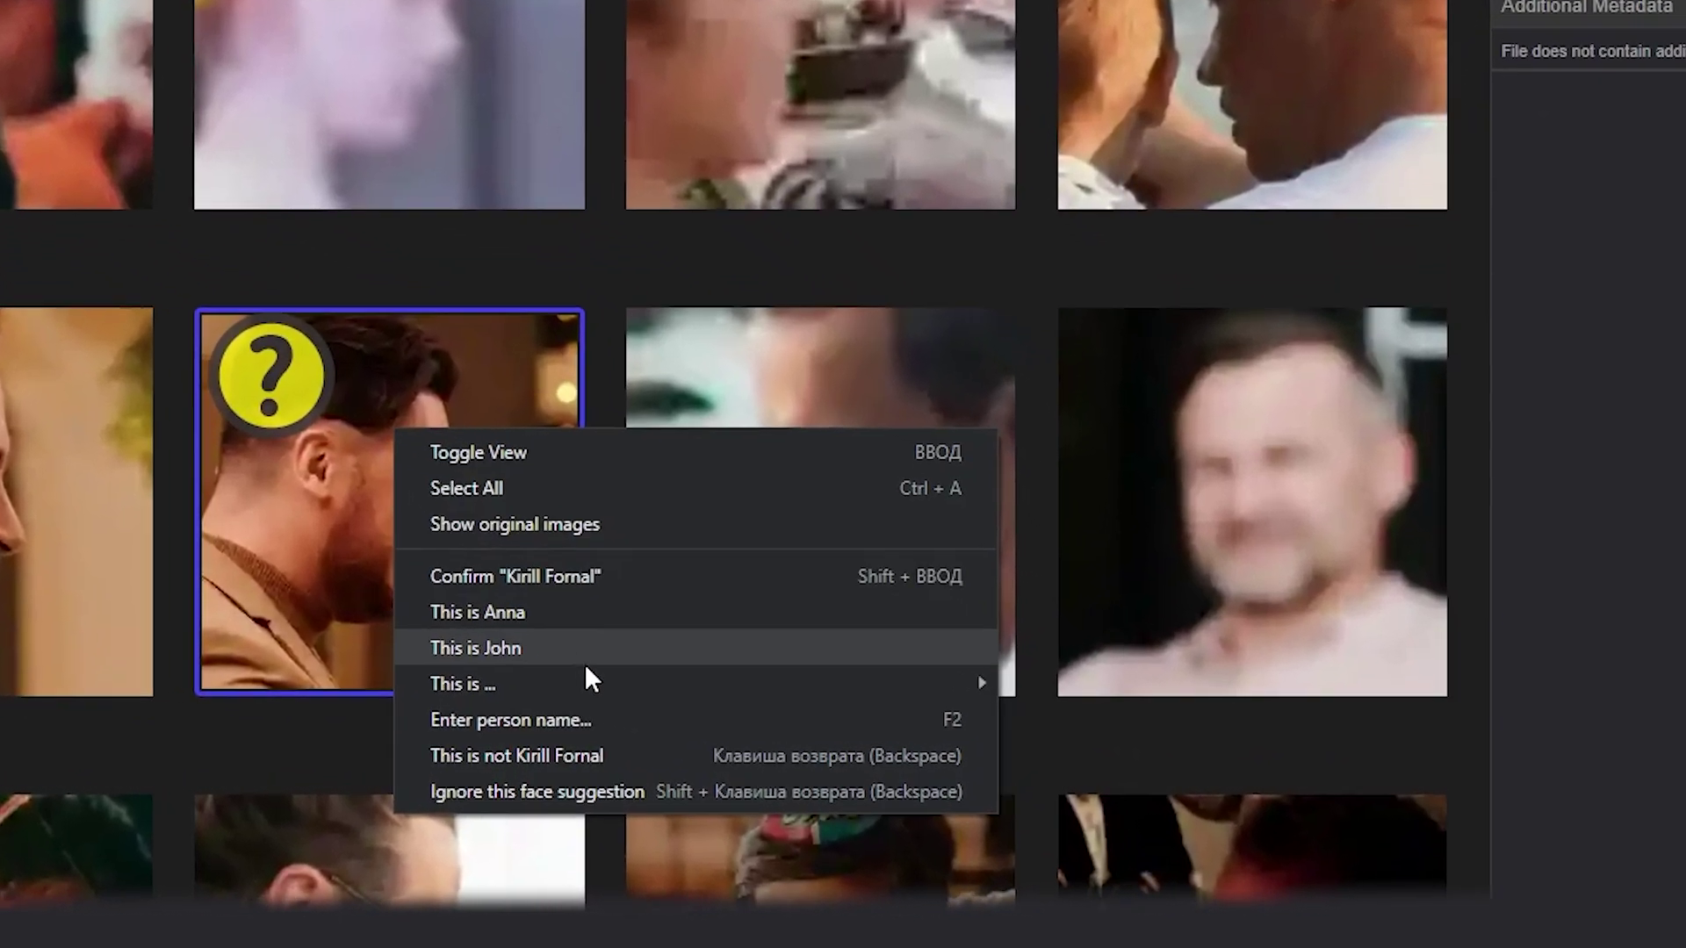
mouse_move(571, 683)
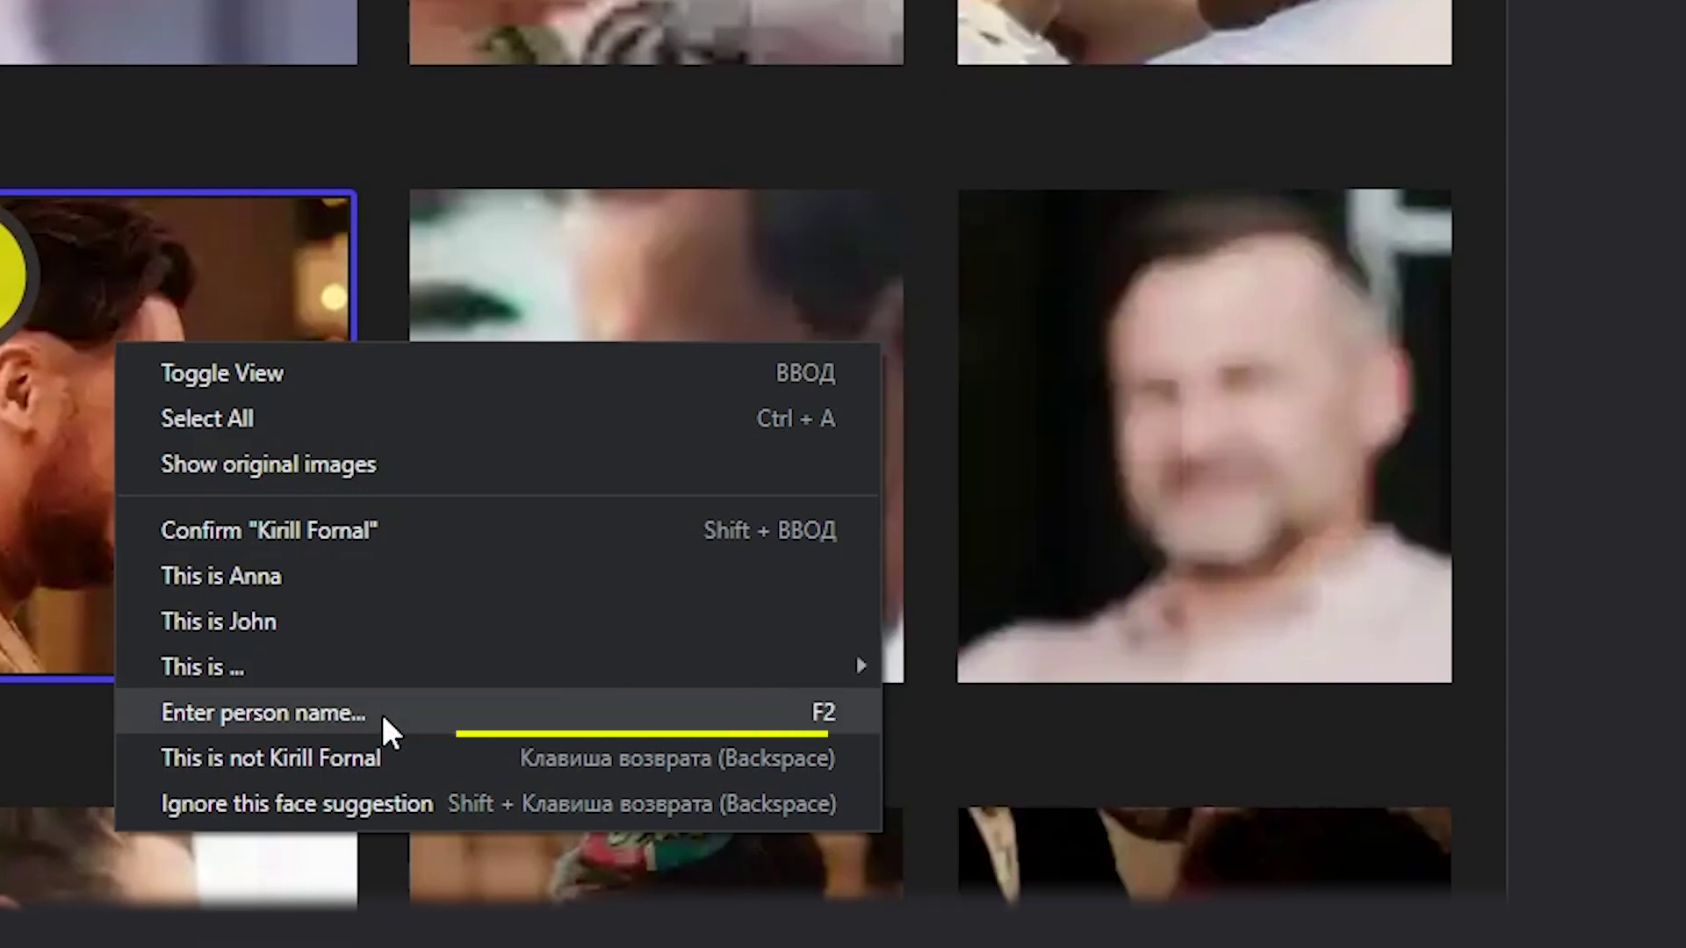
key(Escape)
key(F2)
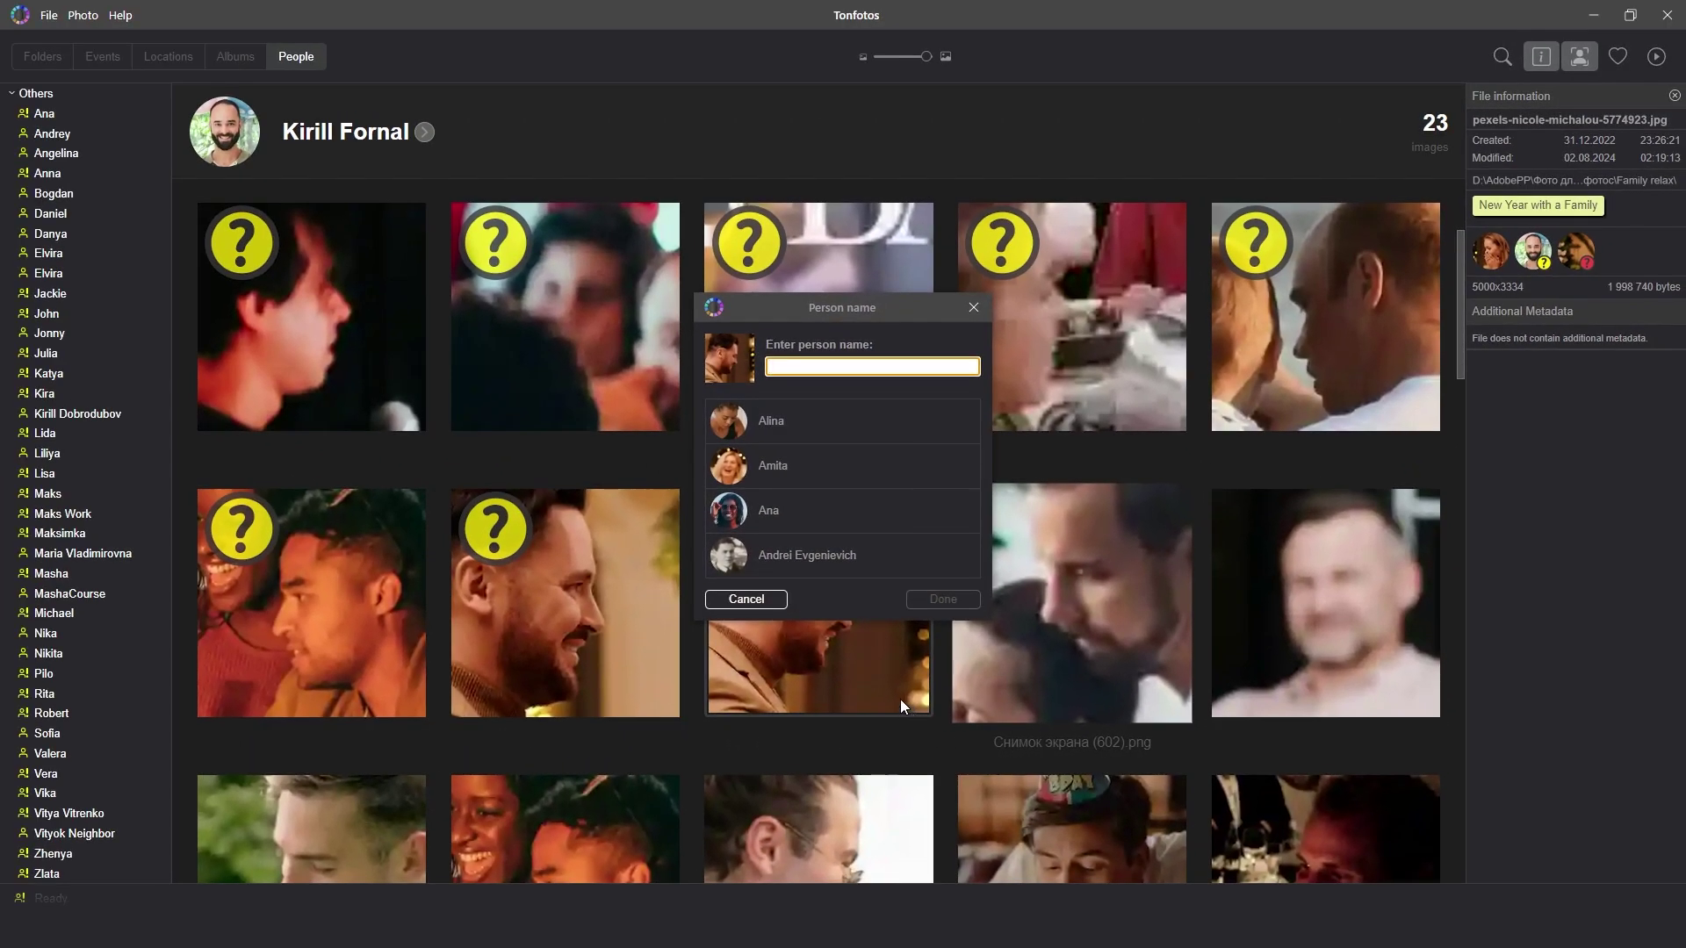
Assign both second-row suggested faces to the matching existing person, dropping this person to 21 images
click(761, 600)
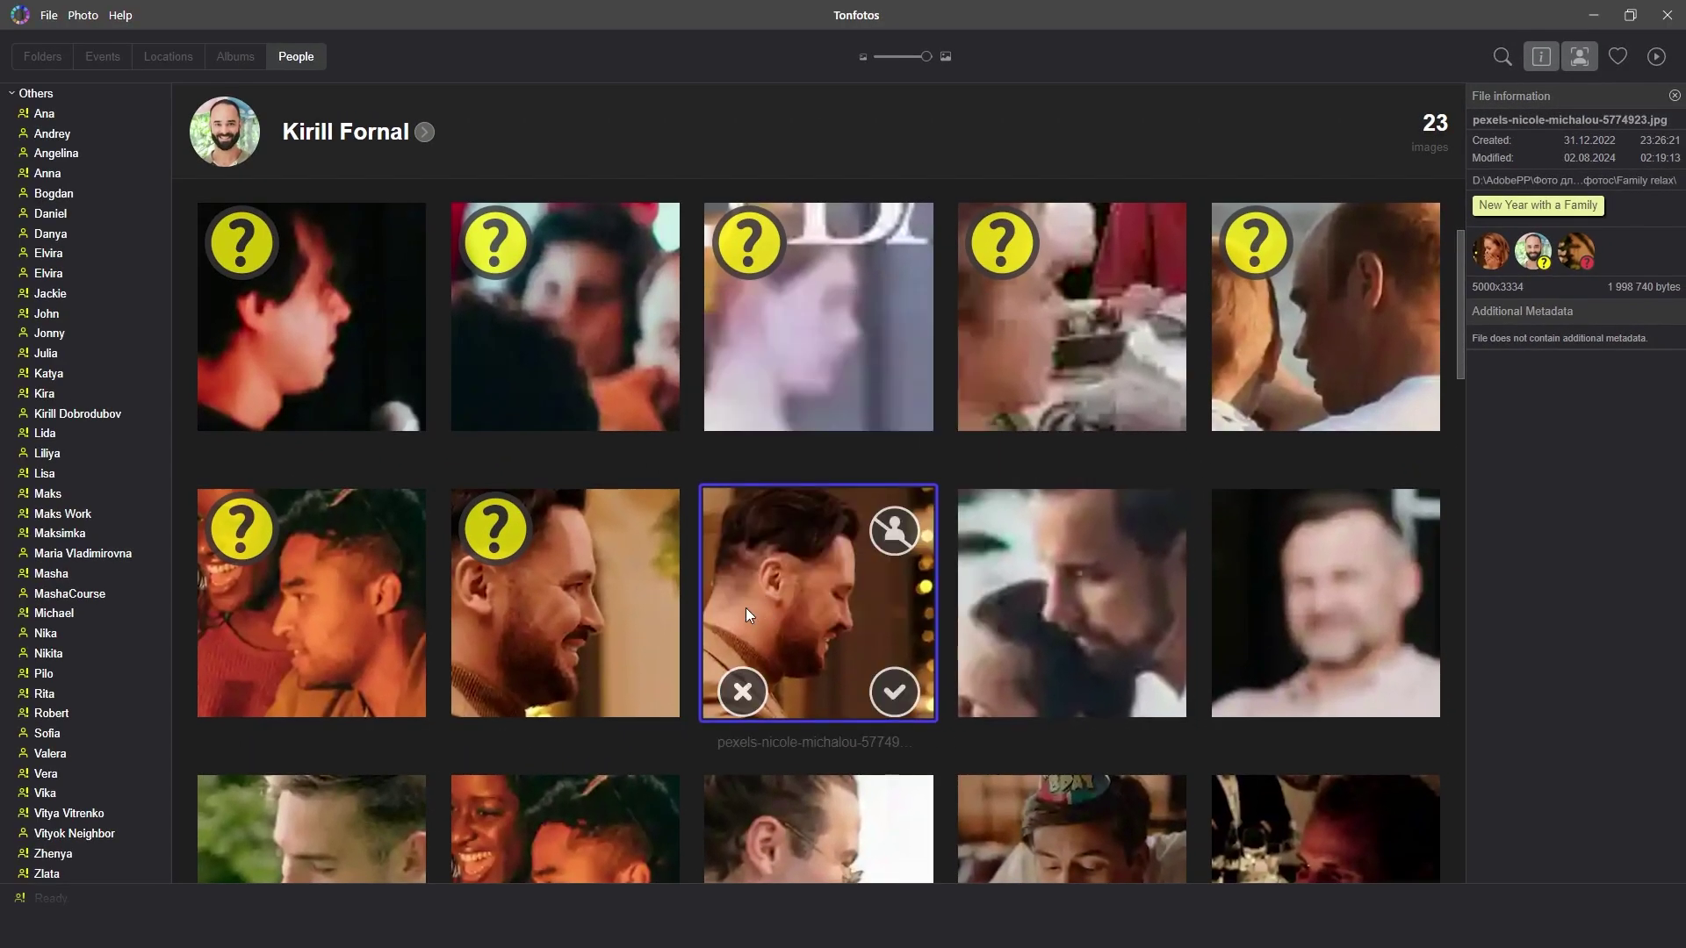
ctrl+click(641, 613)
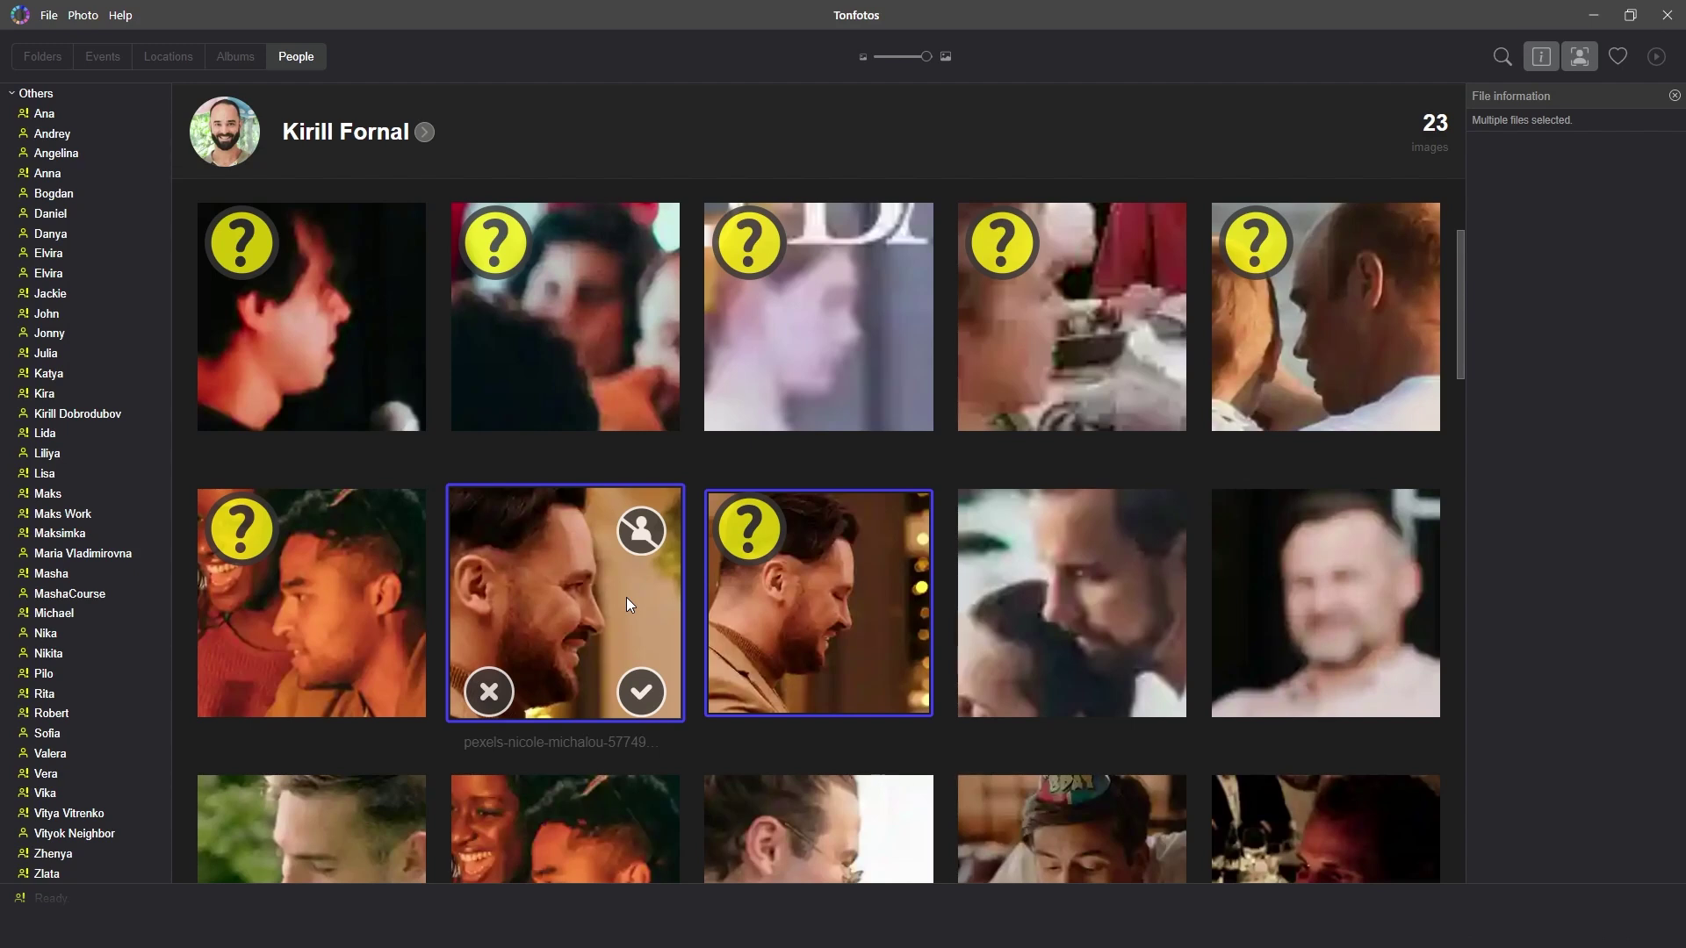
key(F2)
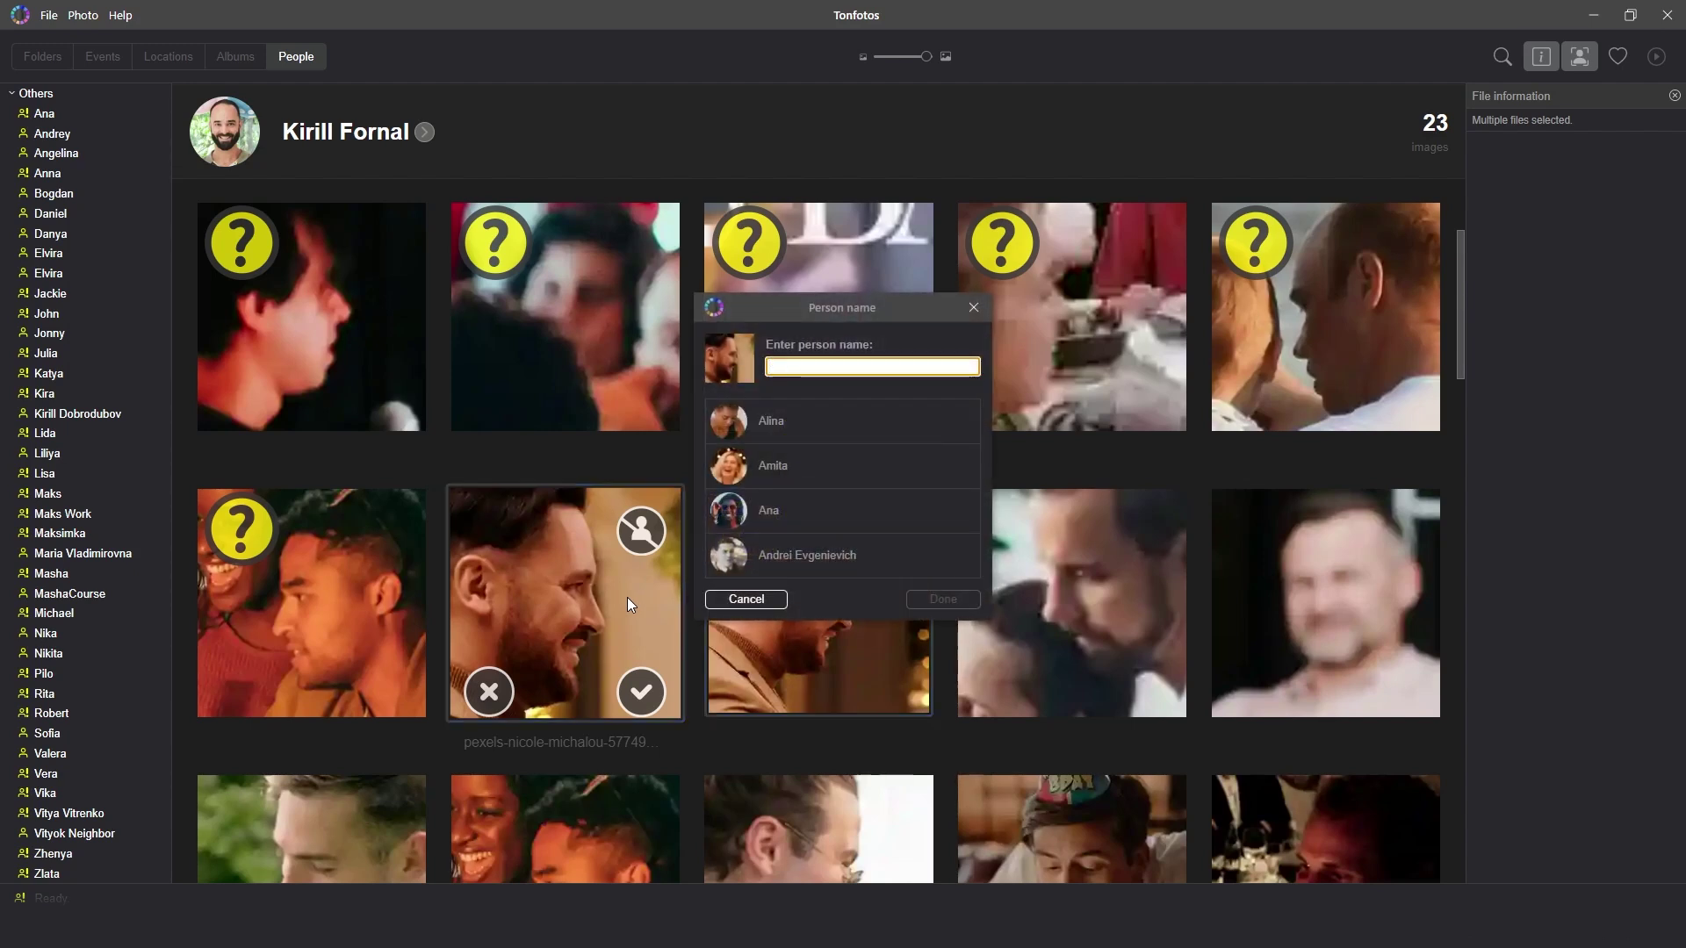
text(jo)
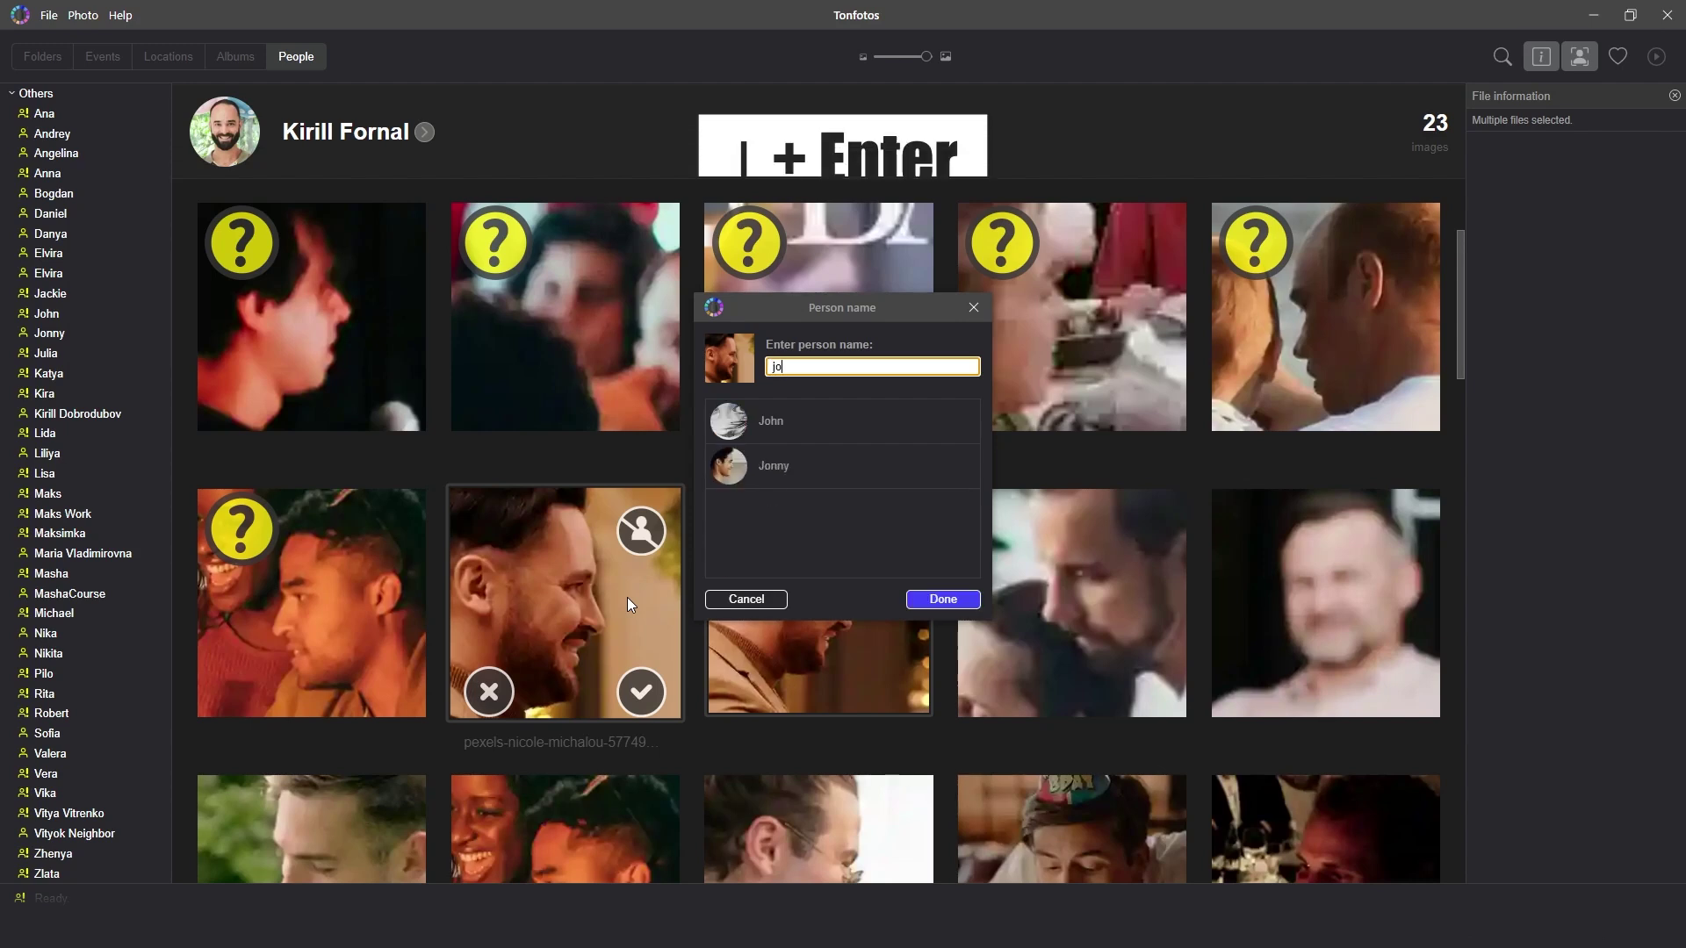
key(Down)
key(Down)
key(Up)
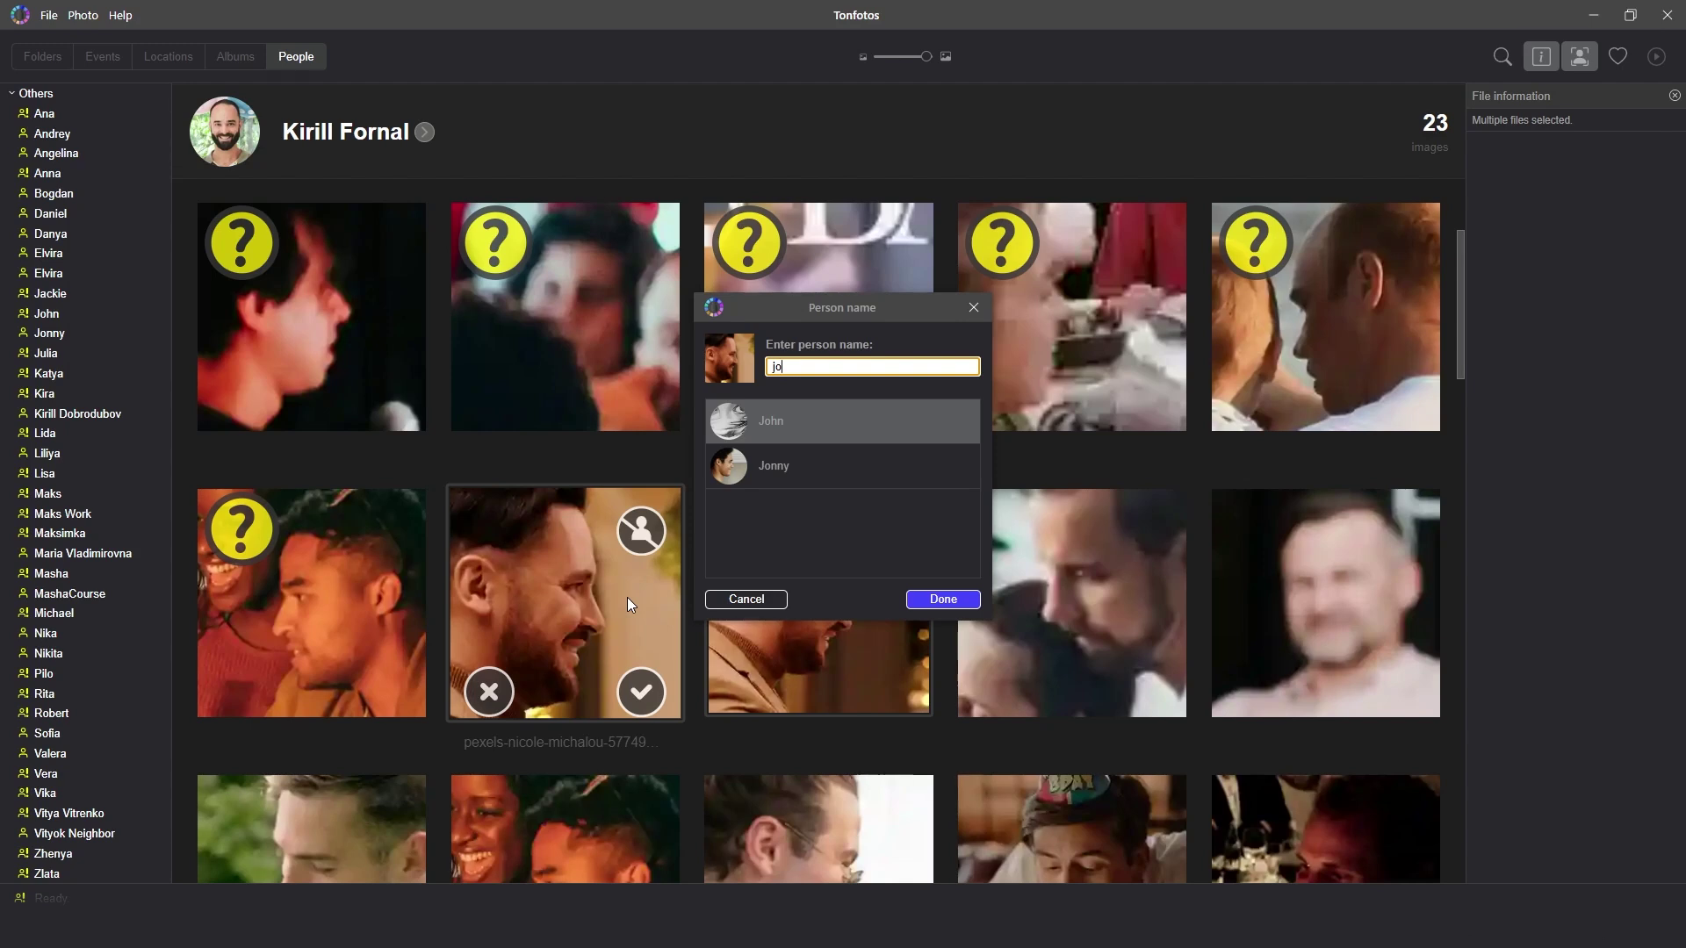
key(Return)
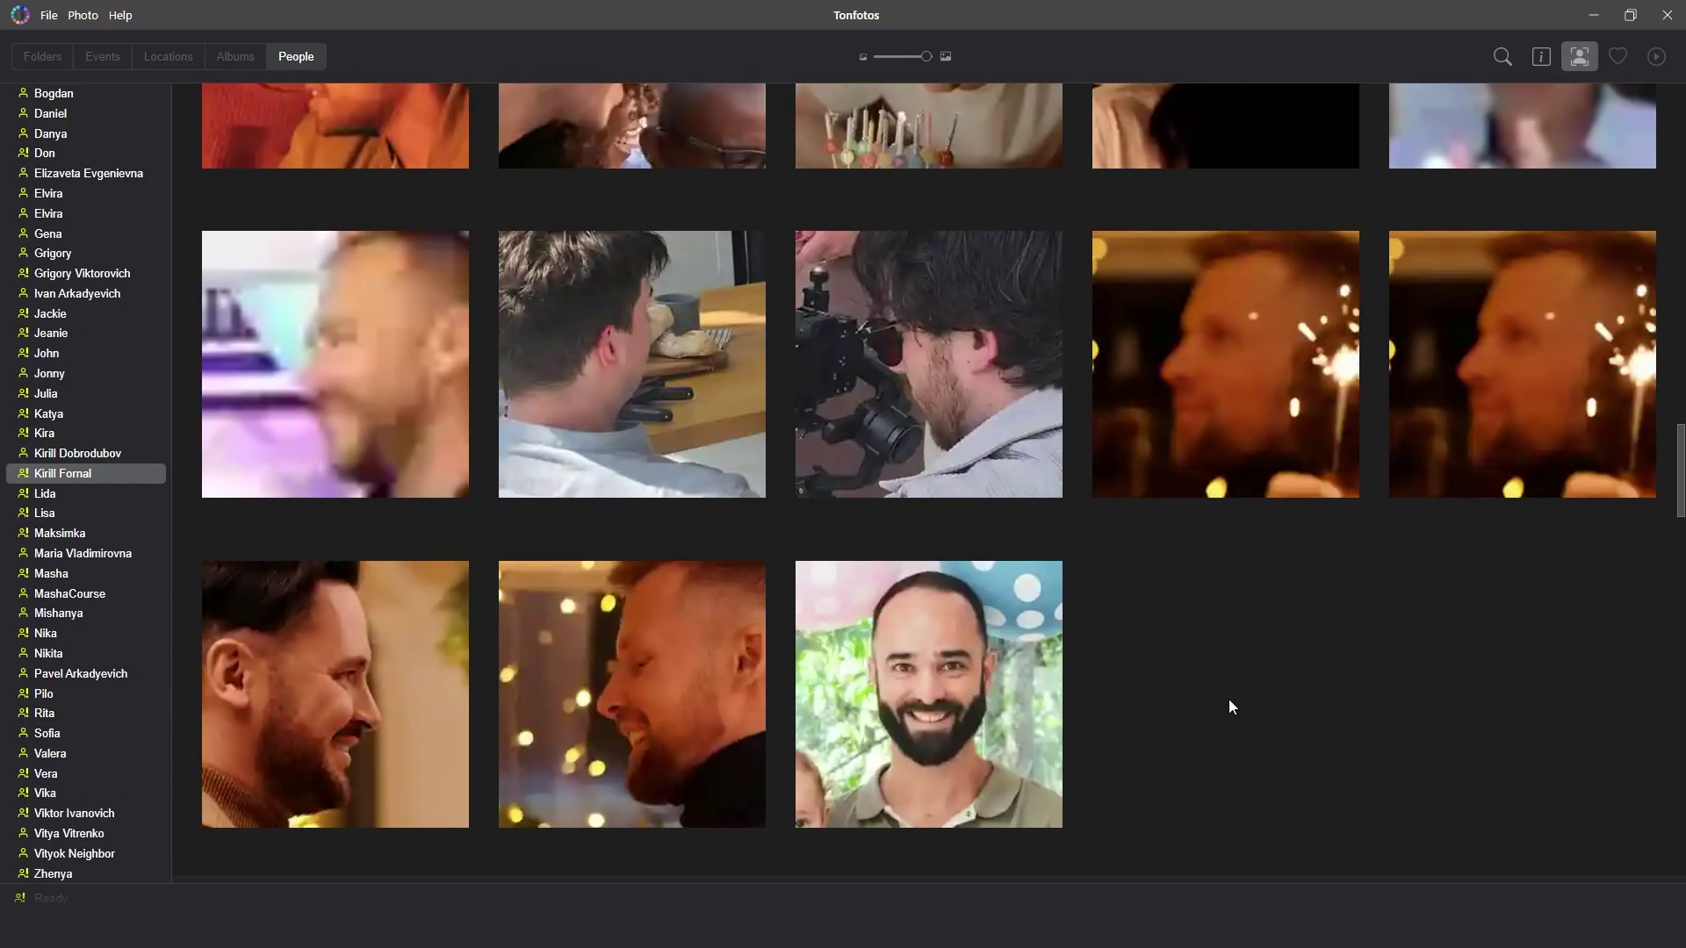
Reassign the bokeh-lit bearded man's photo to another existing person and show its file information
click(713, 694)
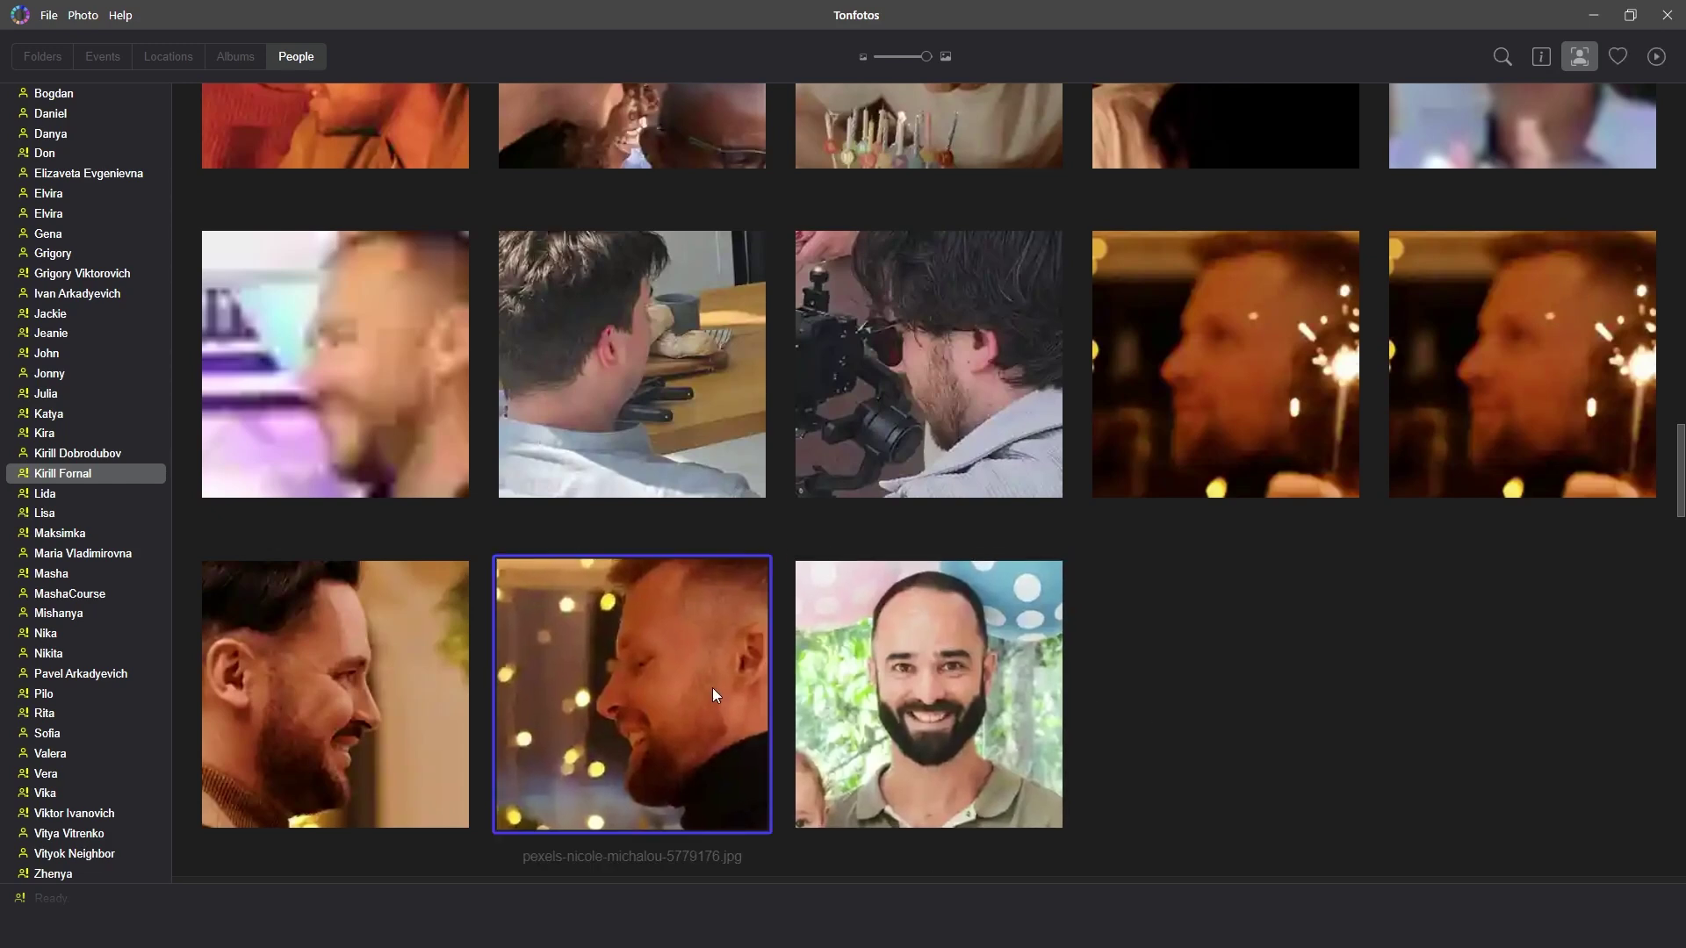
key(F2)
text(V)
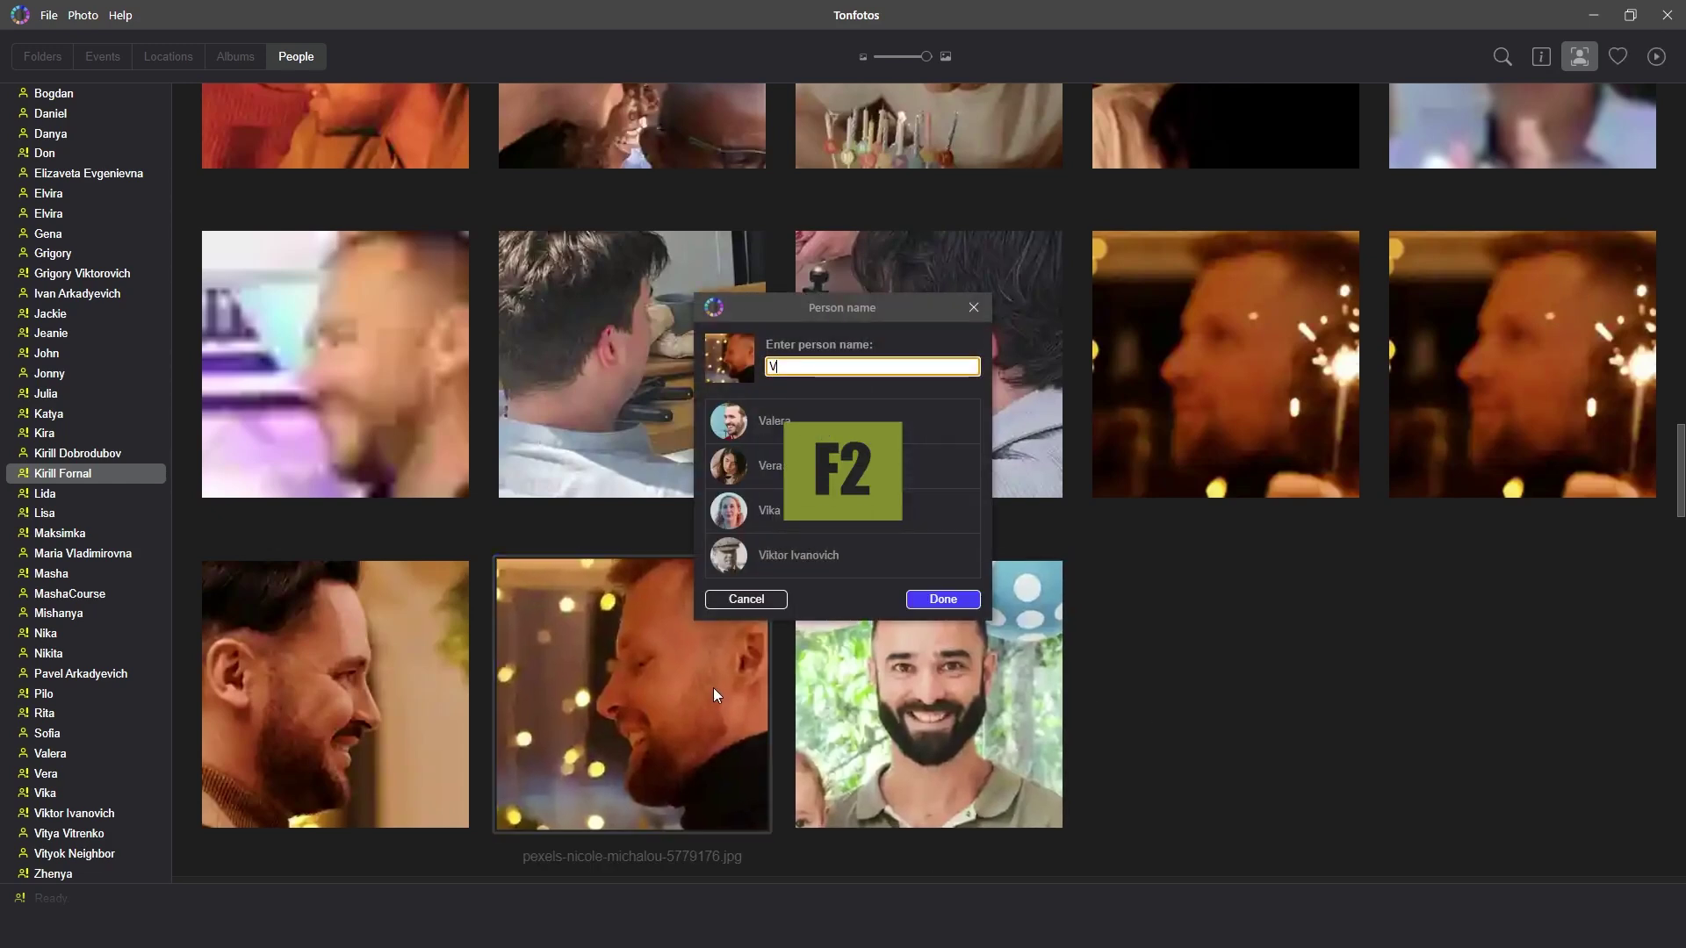
text(i VIT)
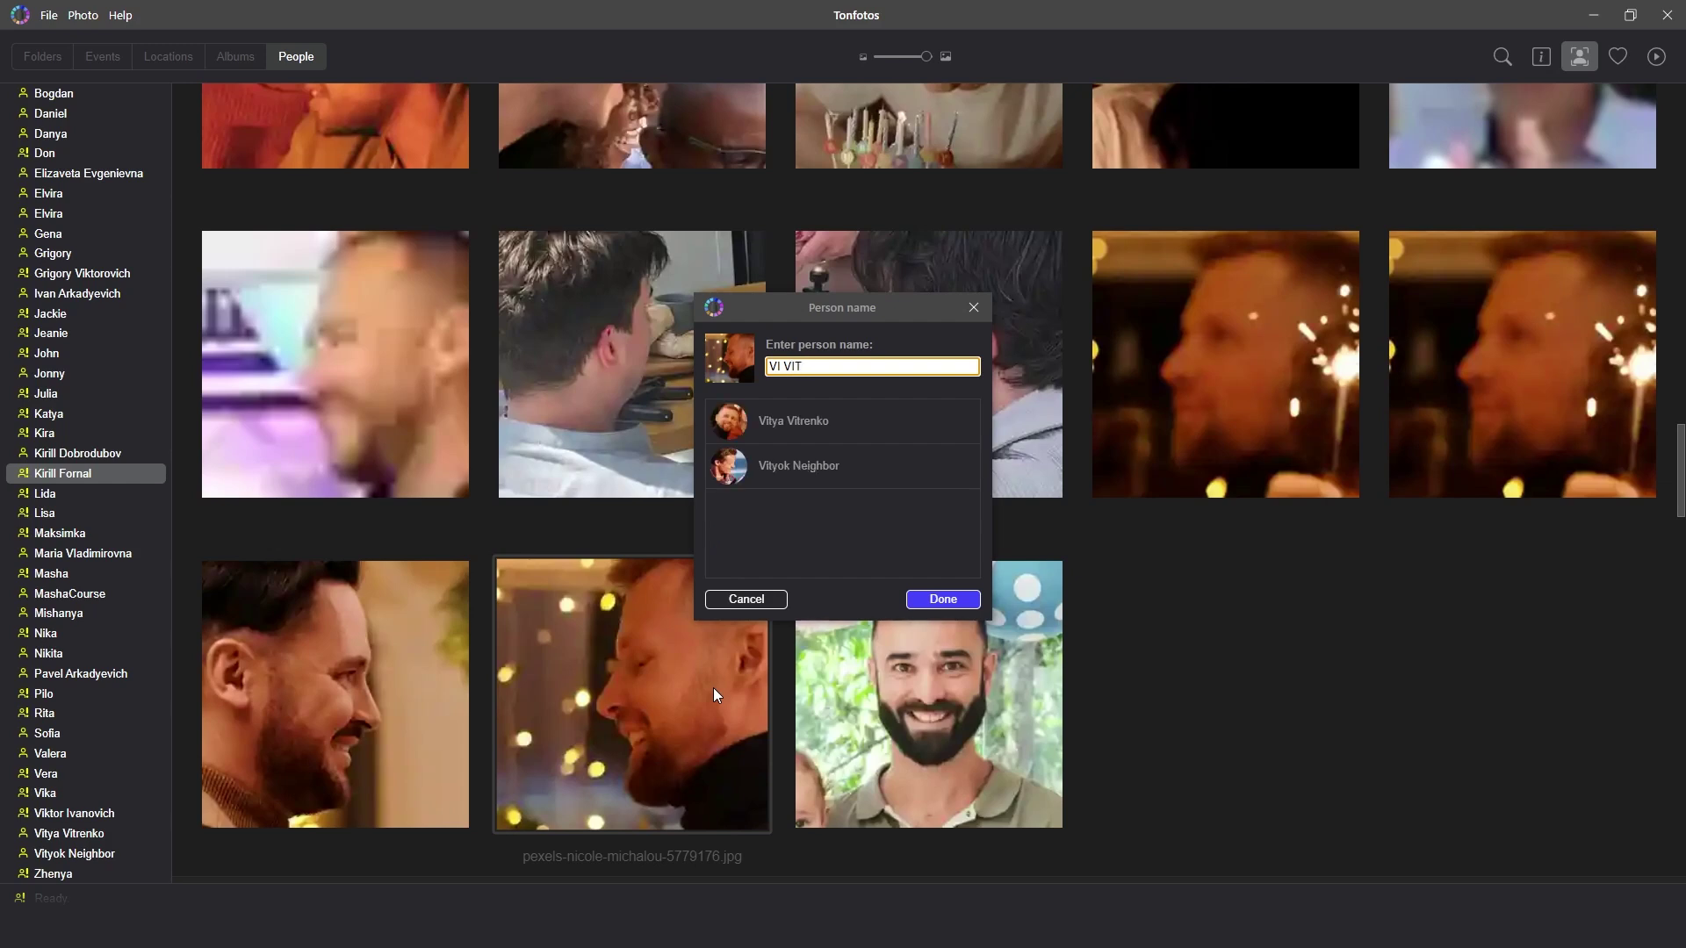
click(830, 434)
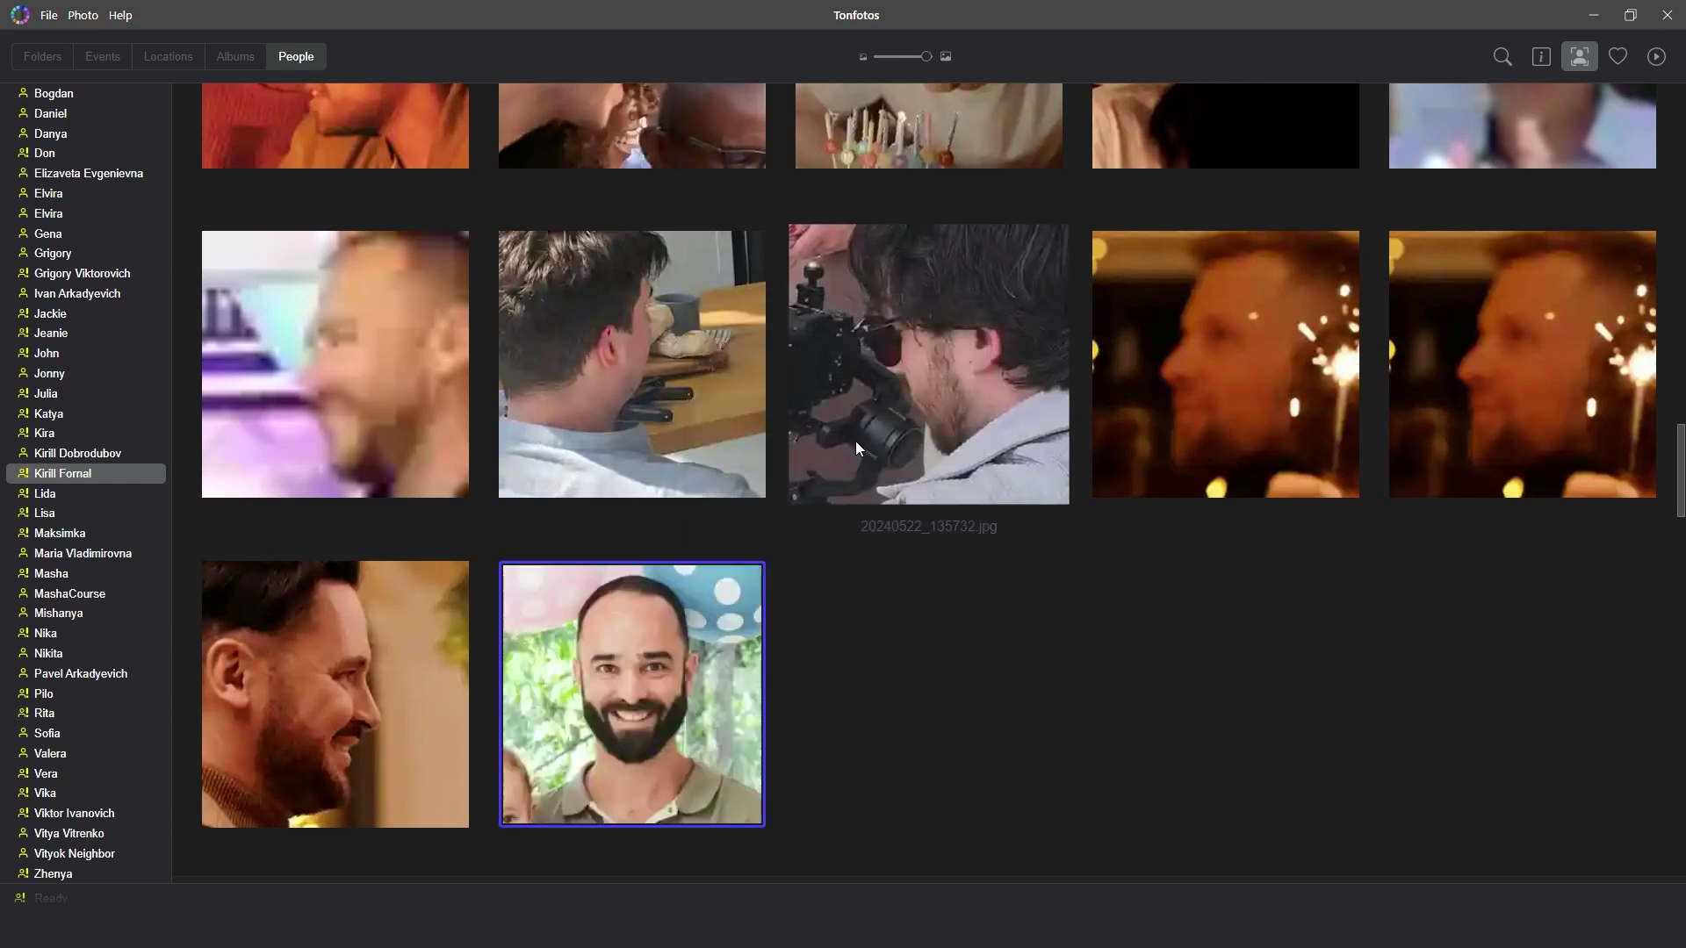
key(i)
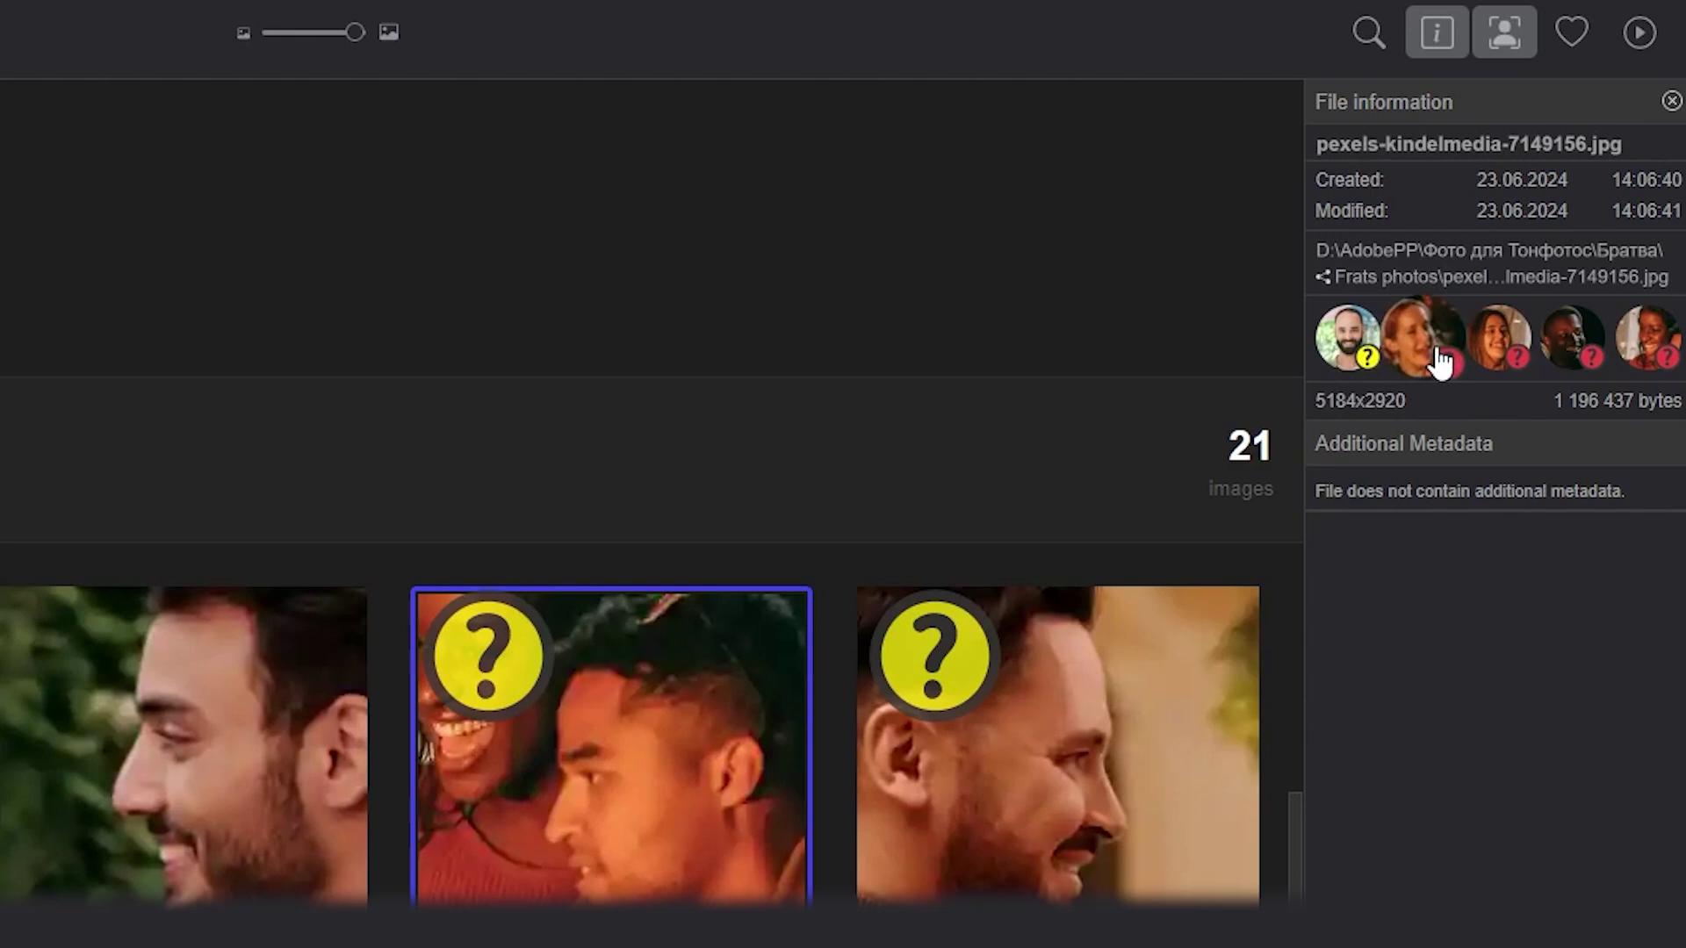
Assign the laughing woman's face in pexels-kindelmedia-7149156.jpg to the matching existing person
click(1441, 360)
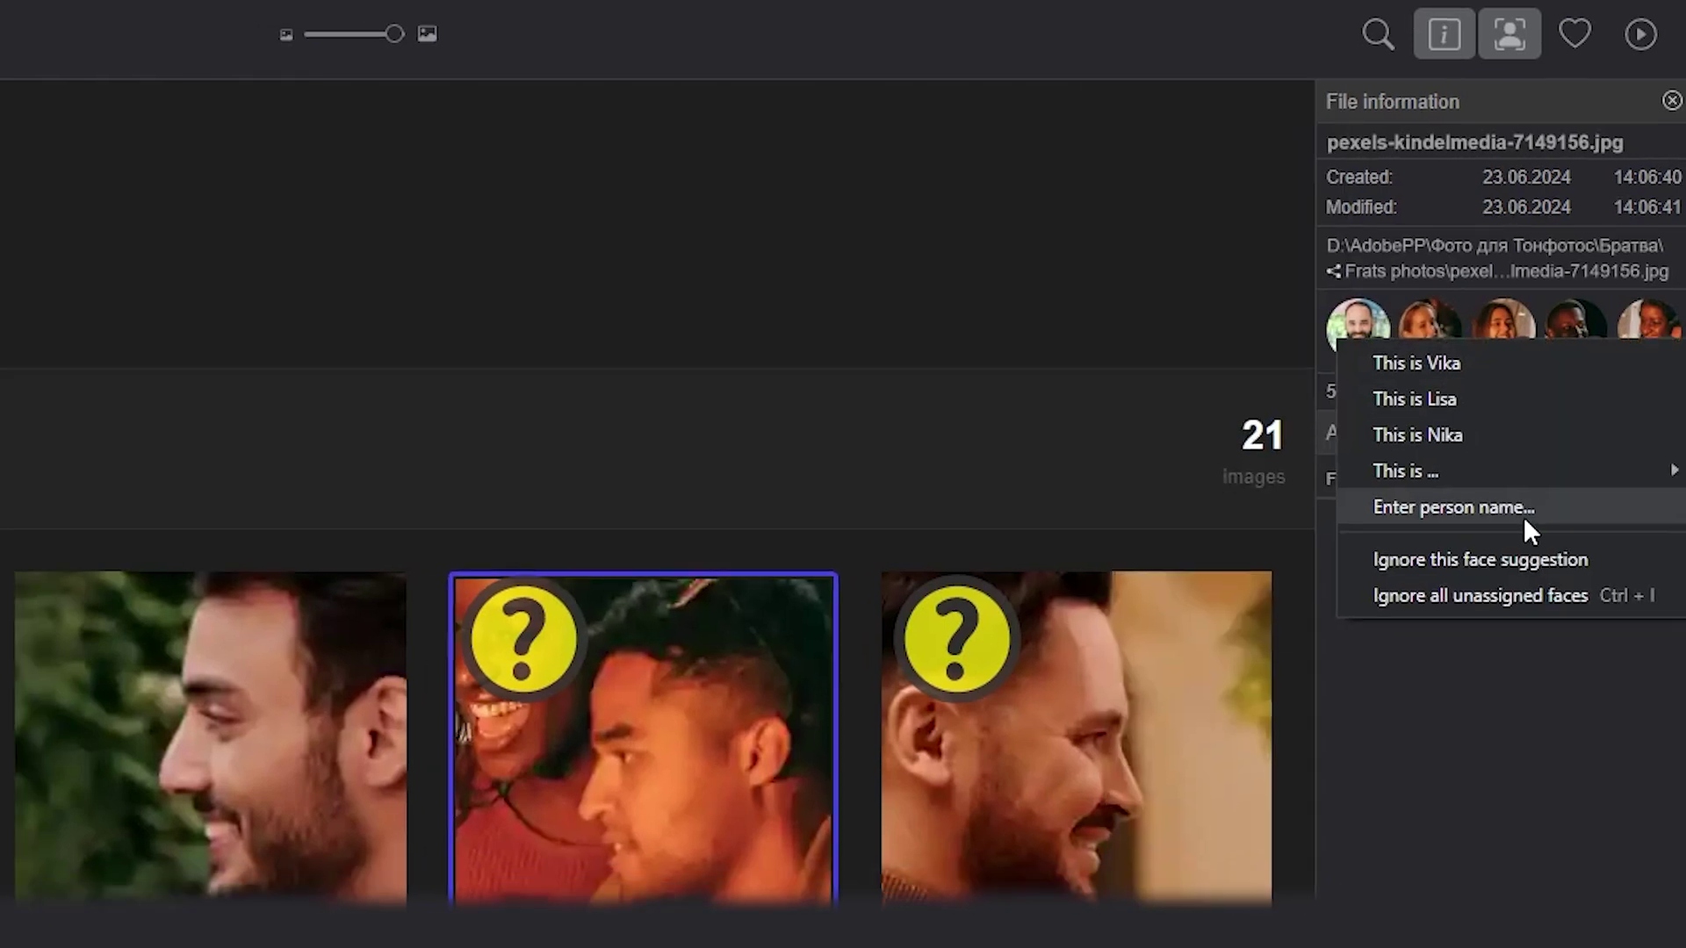
click(1524, 511)
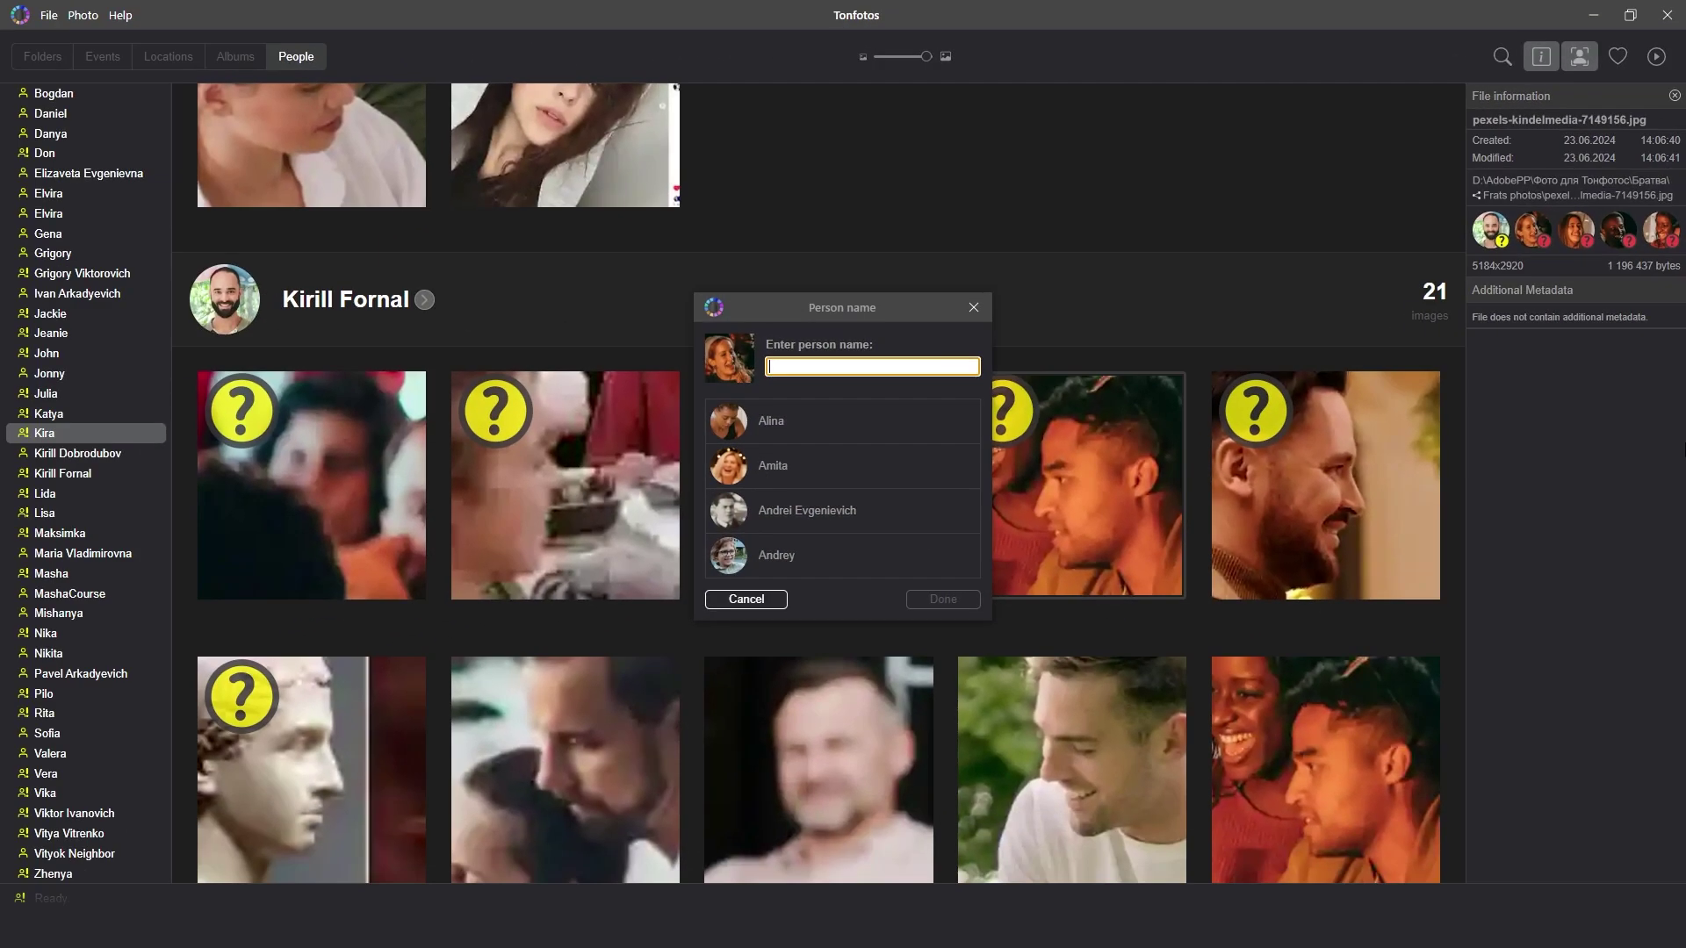
text(vik)
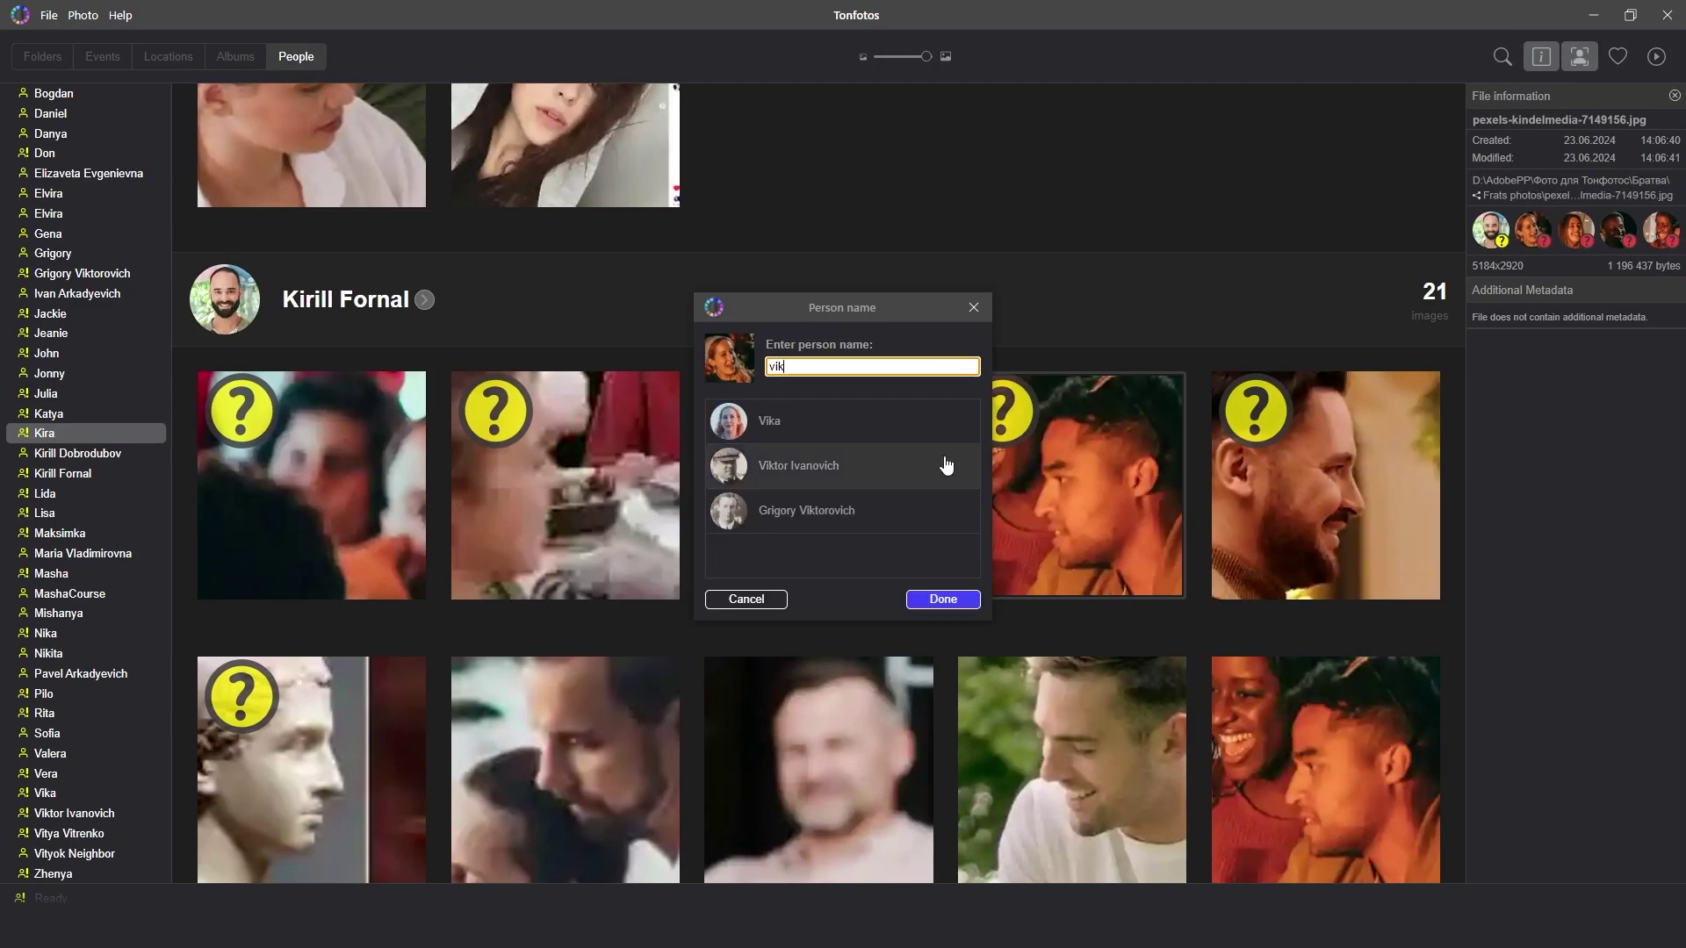
click(909, 423)
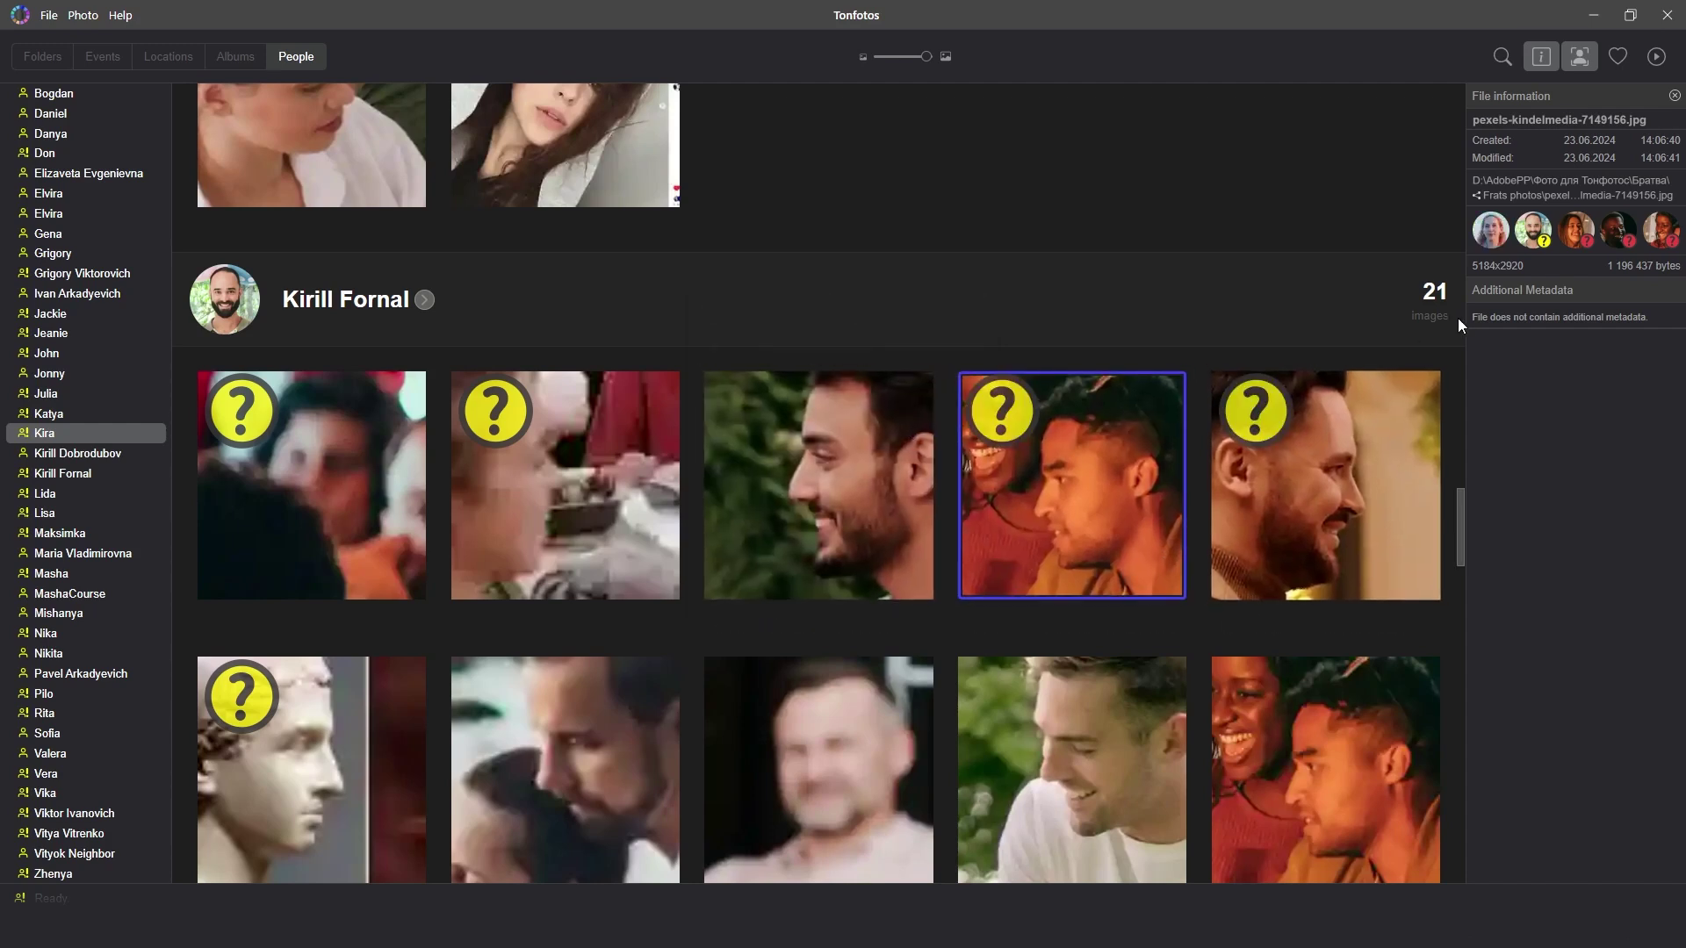
In the full-size photo, name the man's face as a new person and open his 3-image page
mouse_move(1094, 450)
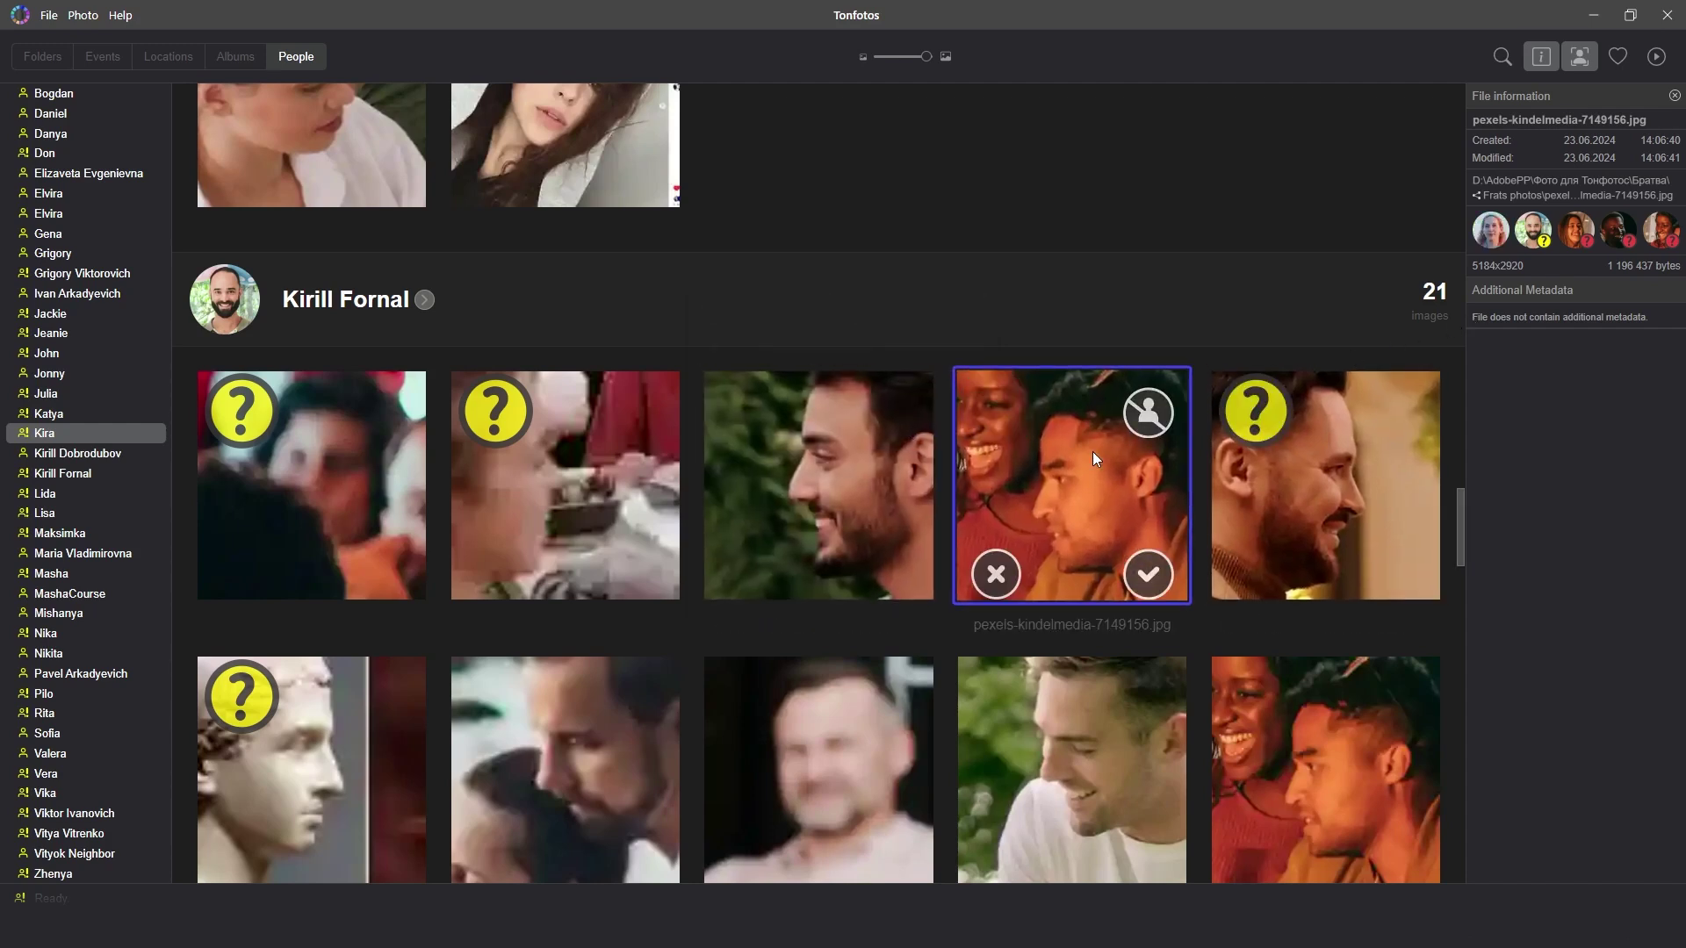
double_click(1093, 452)
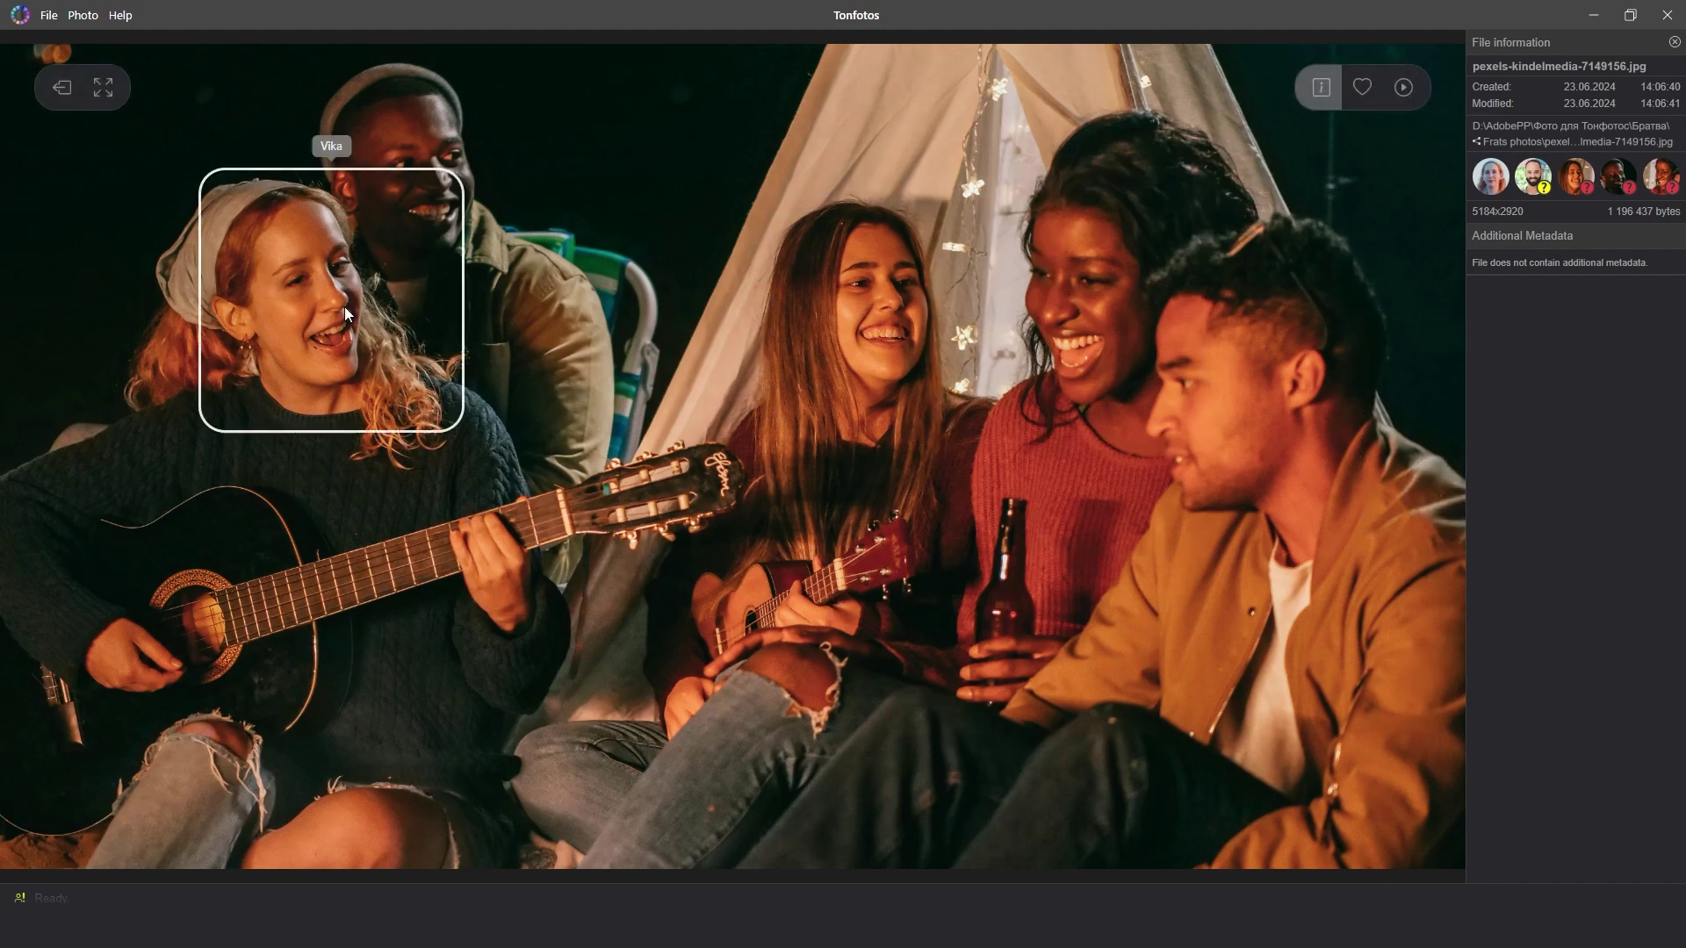
click(413, 156)
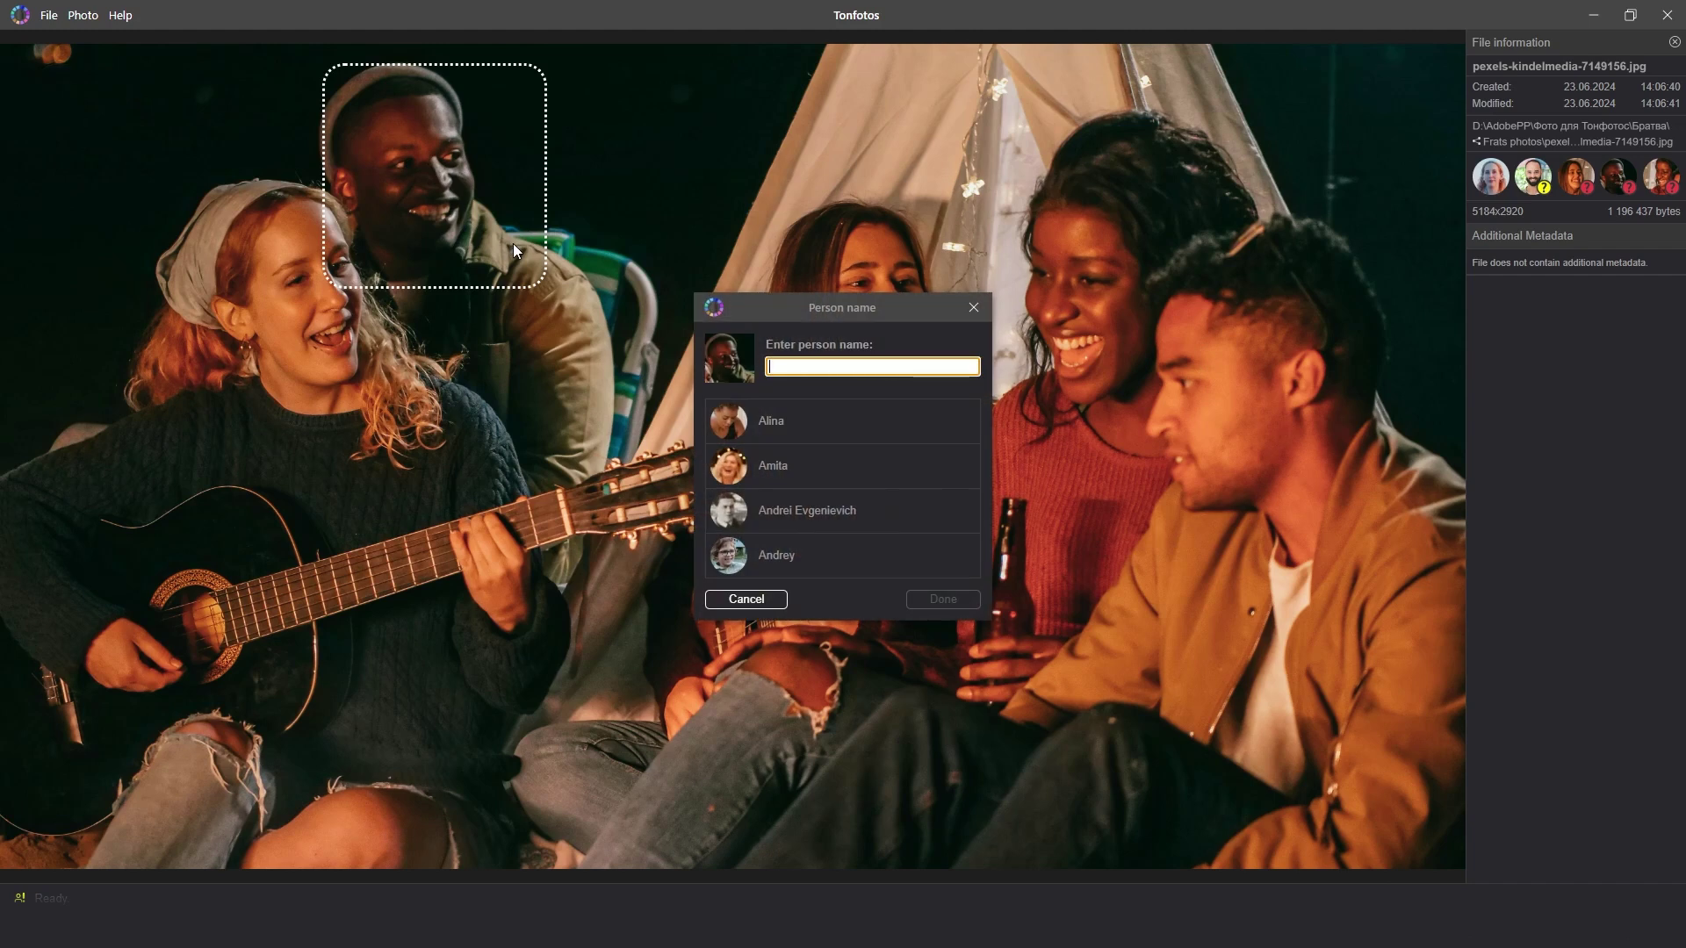
text(Michael)
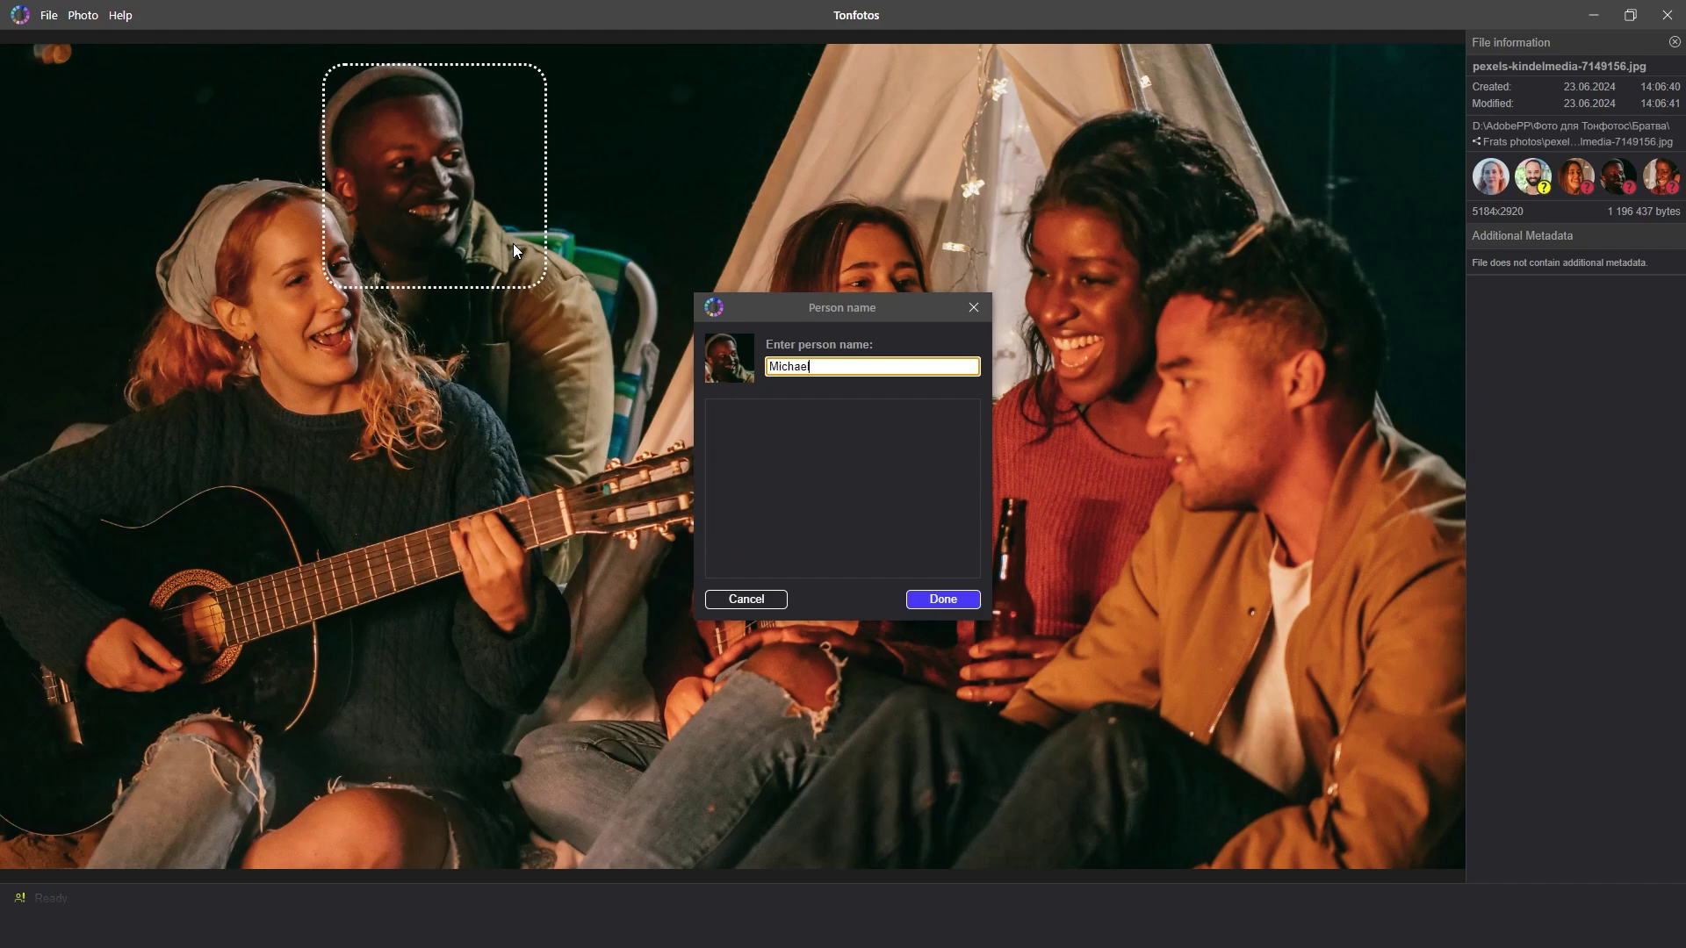
click(957, 605)
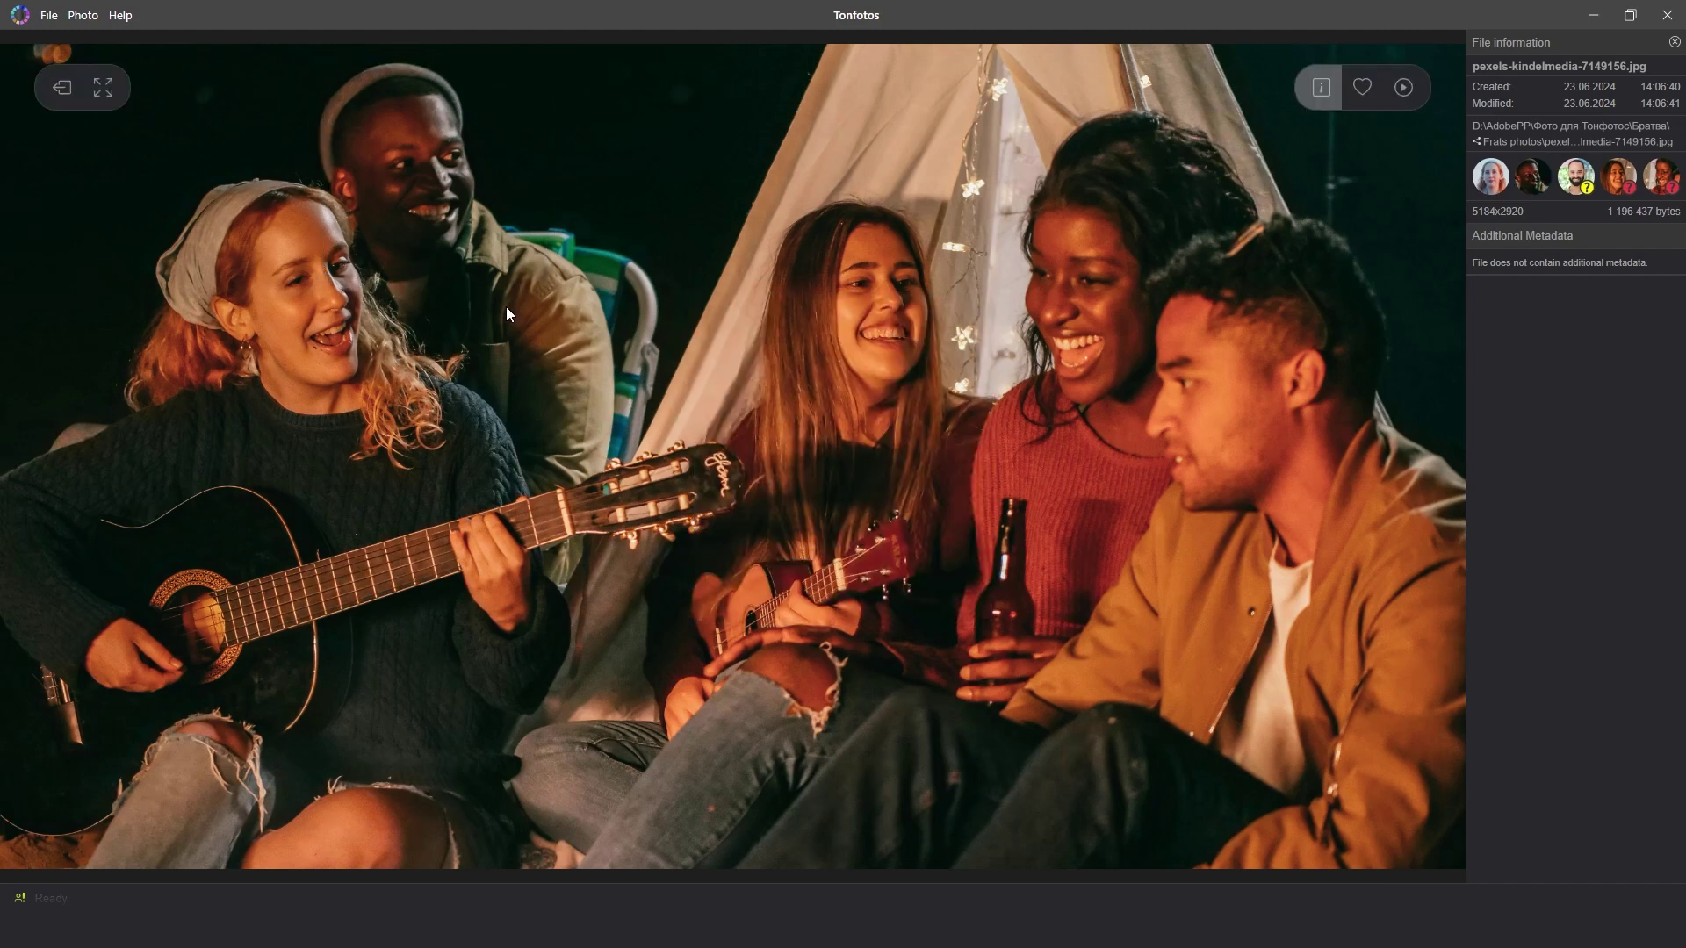
click(420, 177)
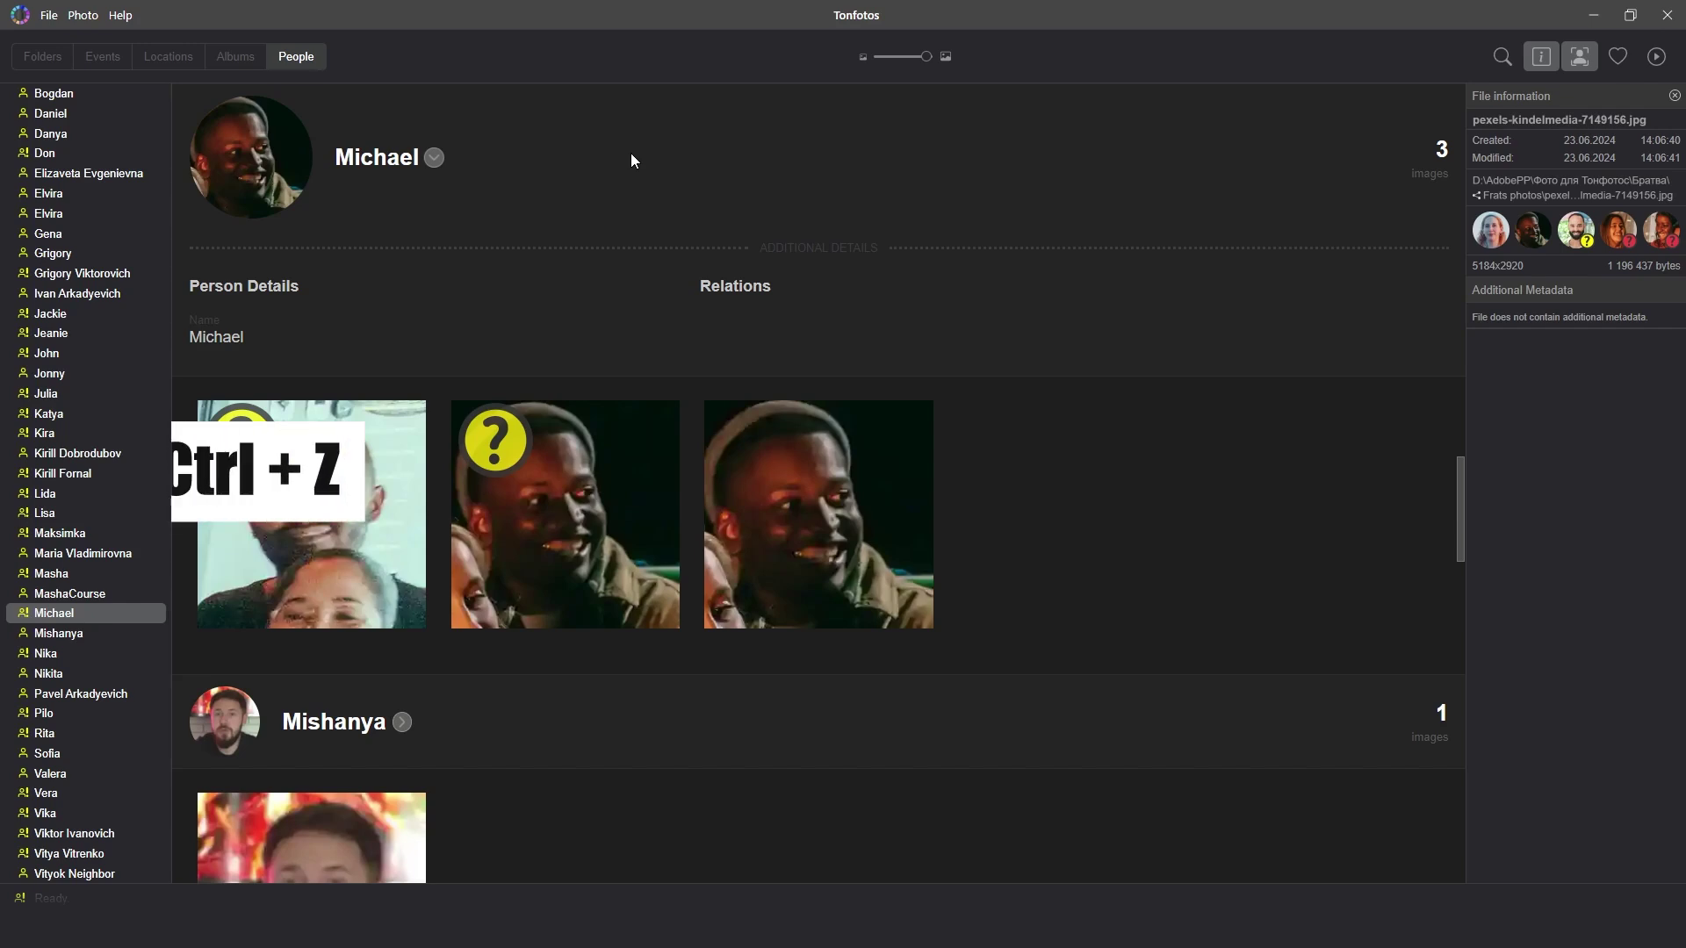
In the Ctrl+Z recent face actions list, mark two wrong confirmations as a different person
key(ctrl+z)
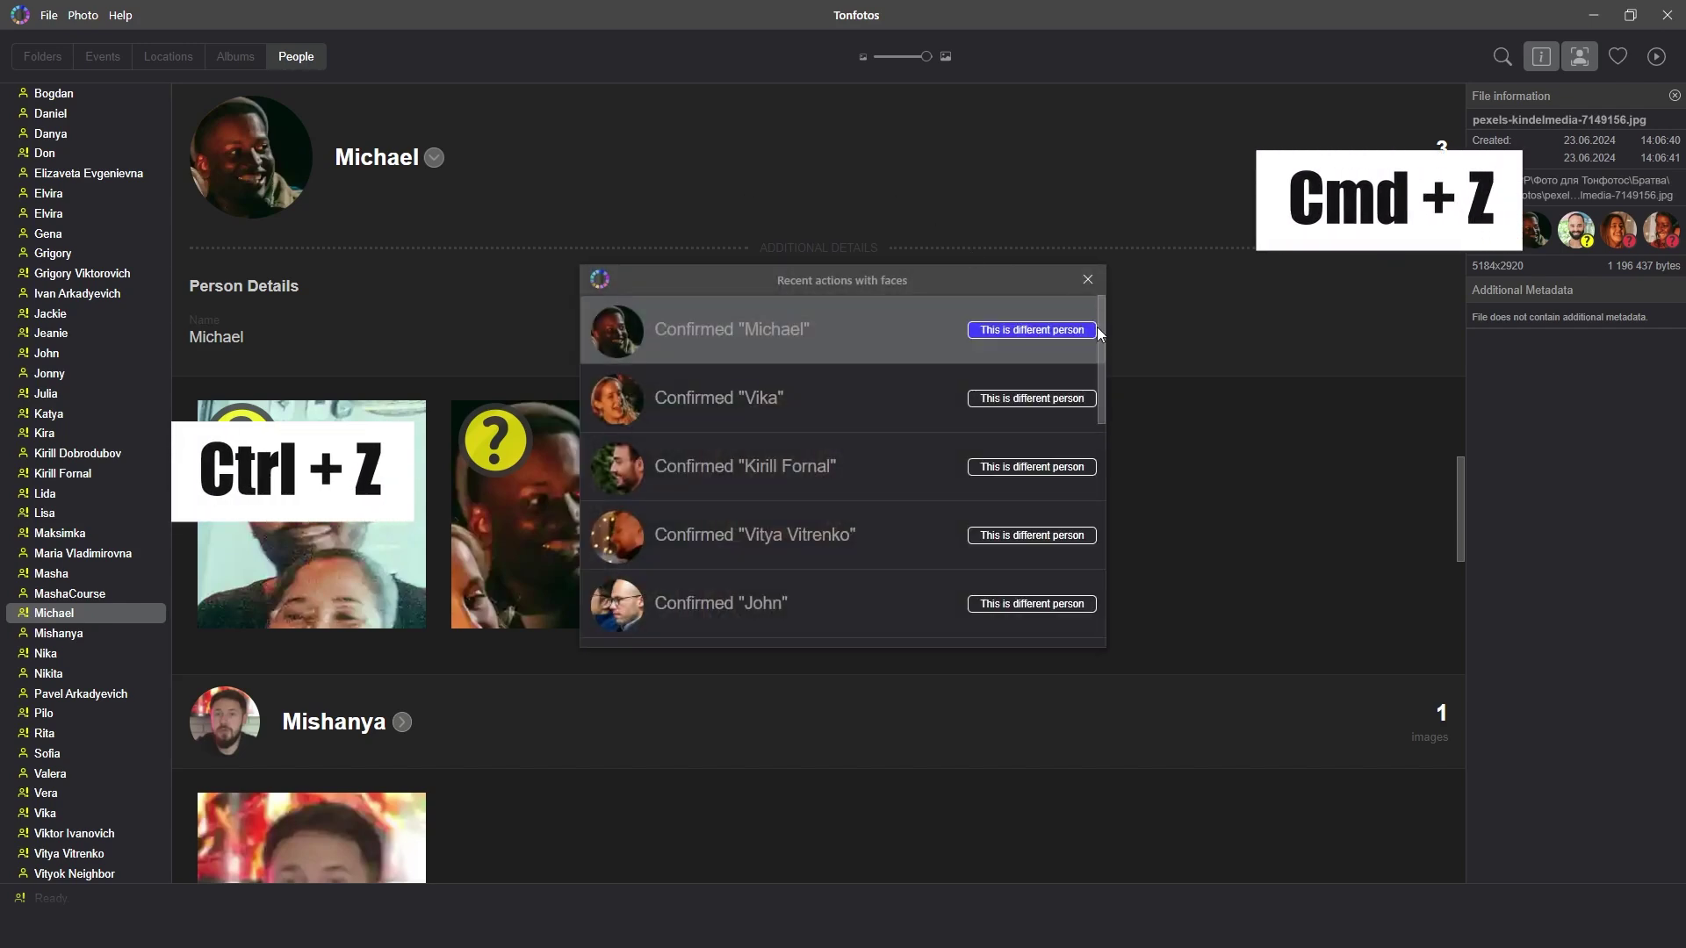
scroll(1103, 360, down, 2)
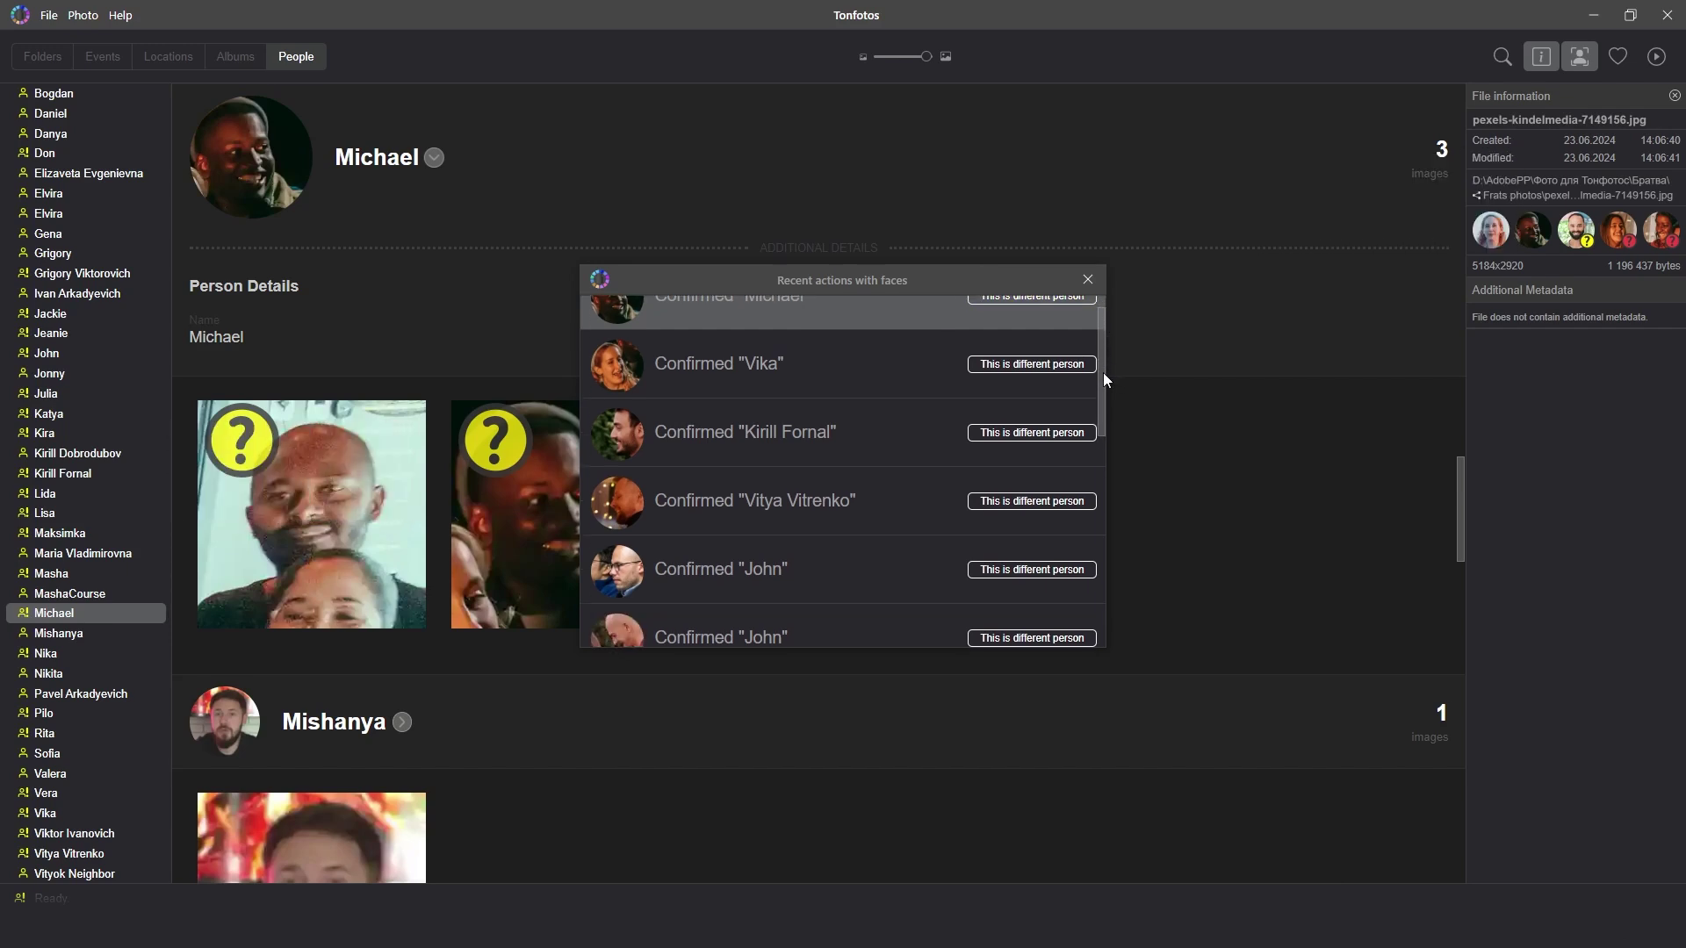
mouse_move(1105, 388)
mouse_down()
mouse_move(1110, 540)
mouse_move(1094, 407)
mouse_up()
click(1062, 344)
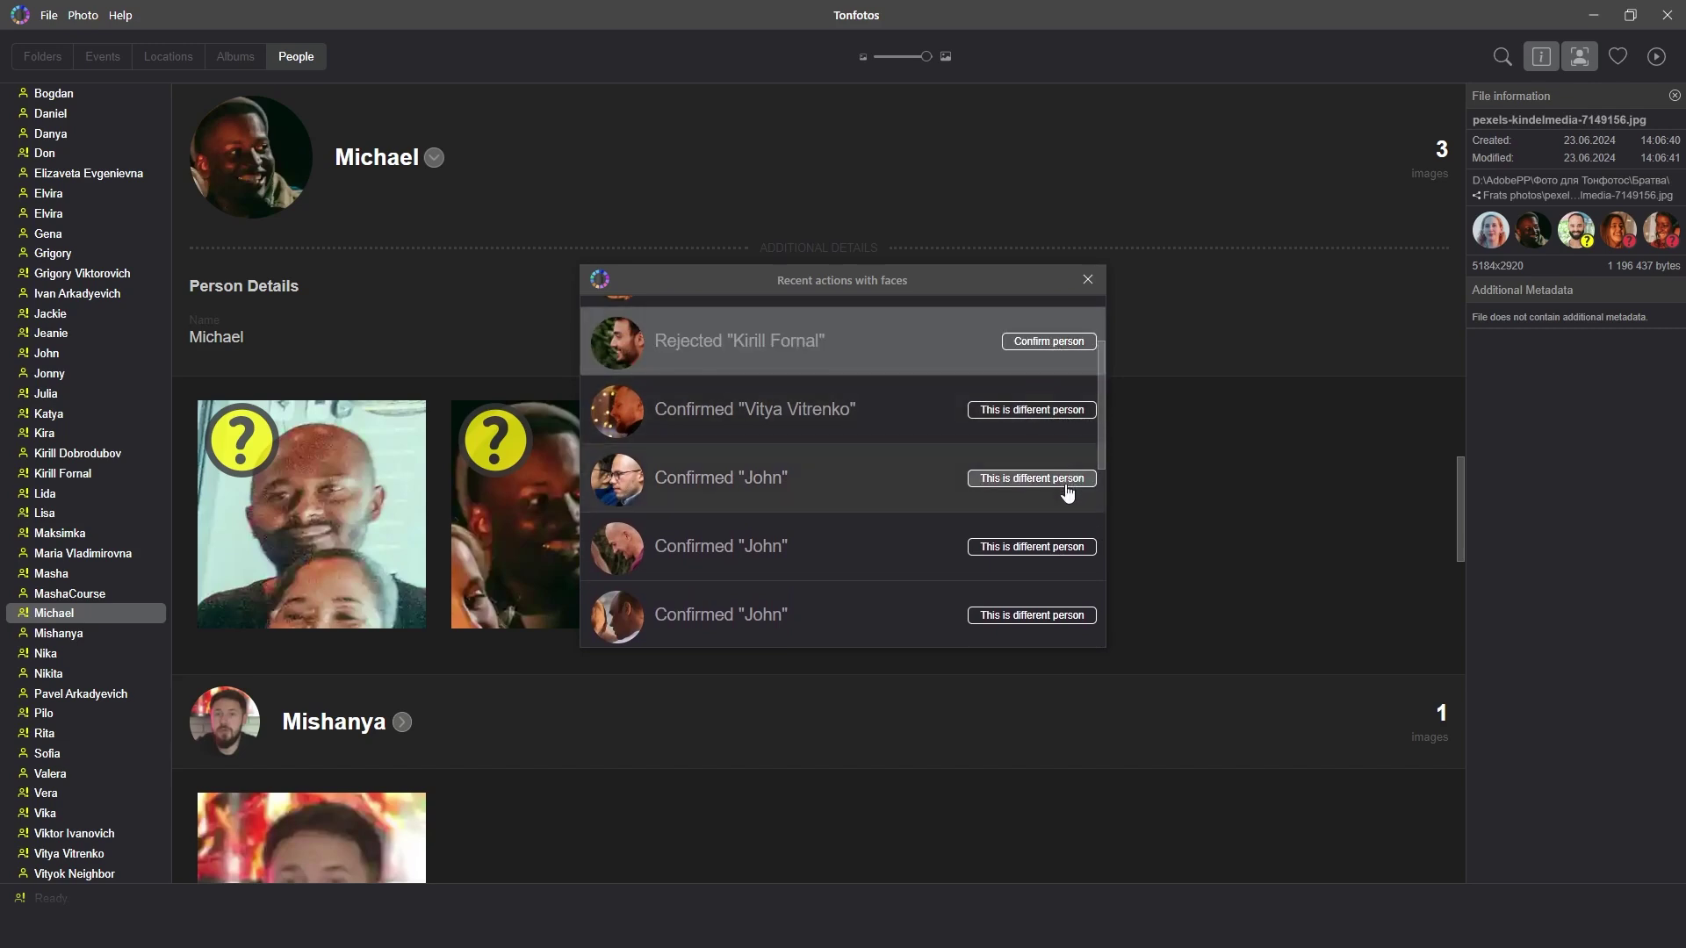
click(1073, 612)
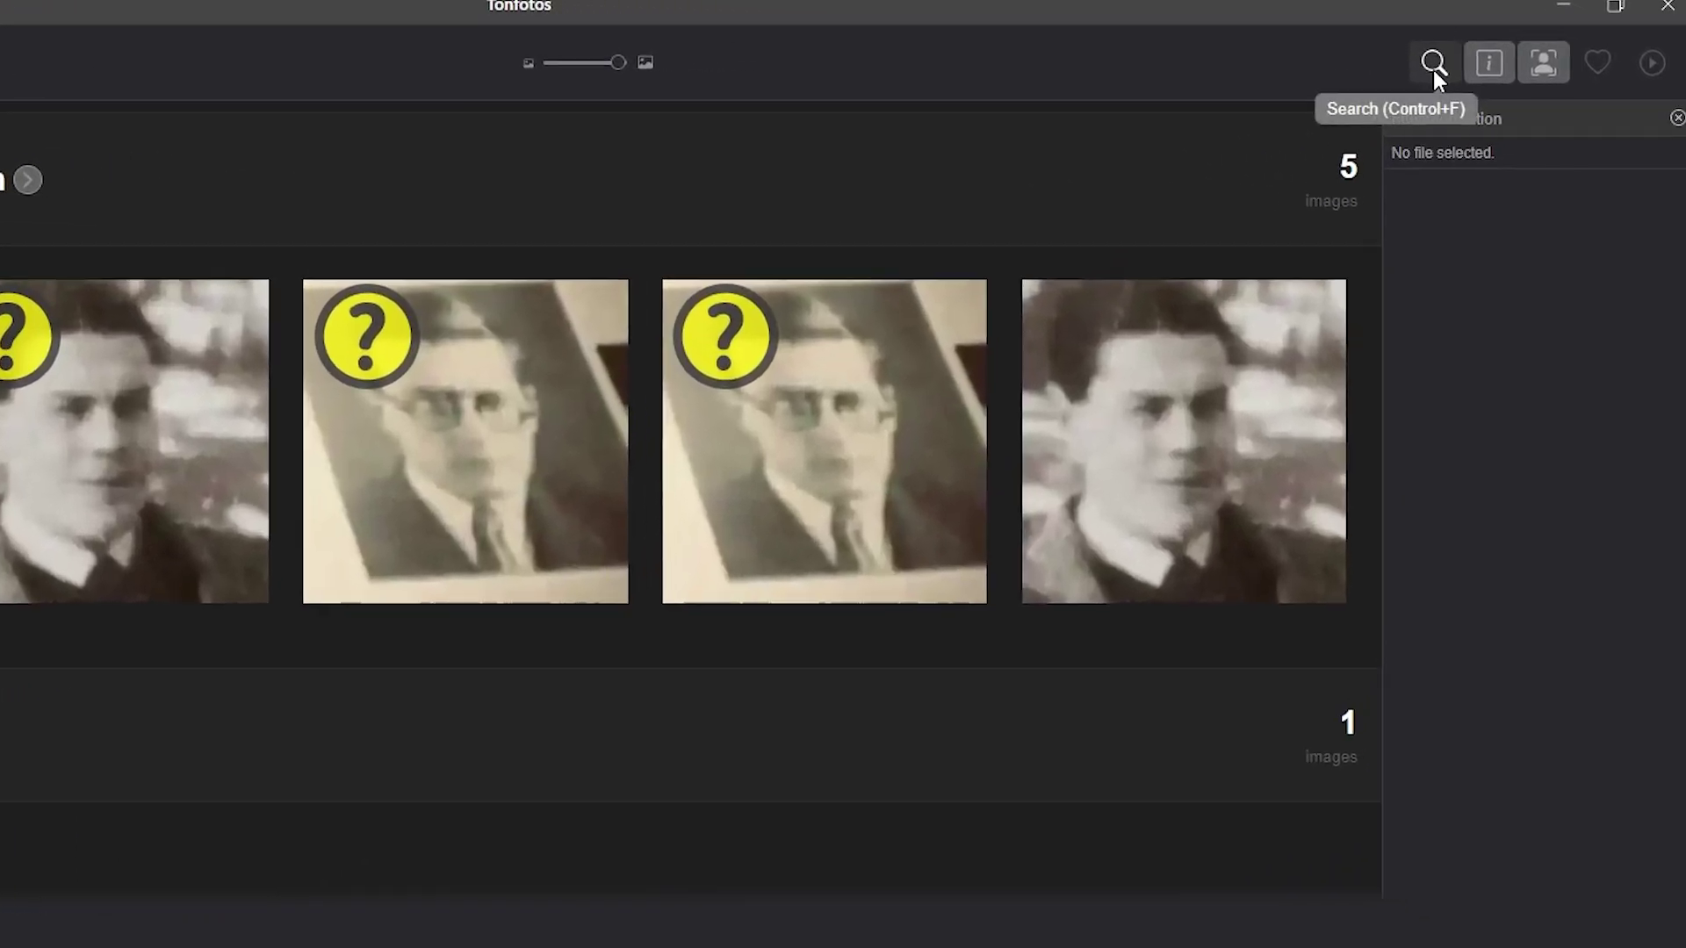
Search the library by partial name, refine to a two-word query, and open the matching person
click(1502, 56)
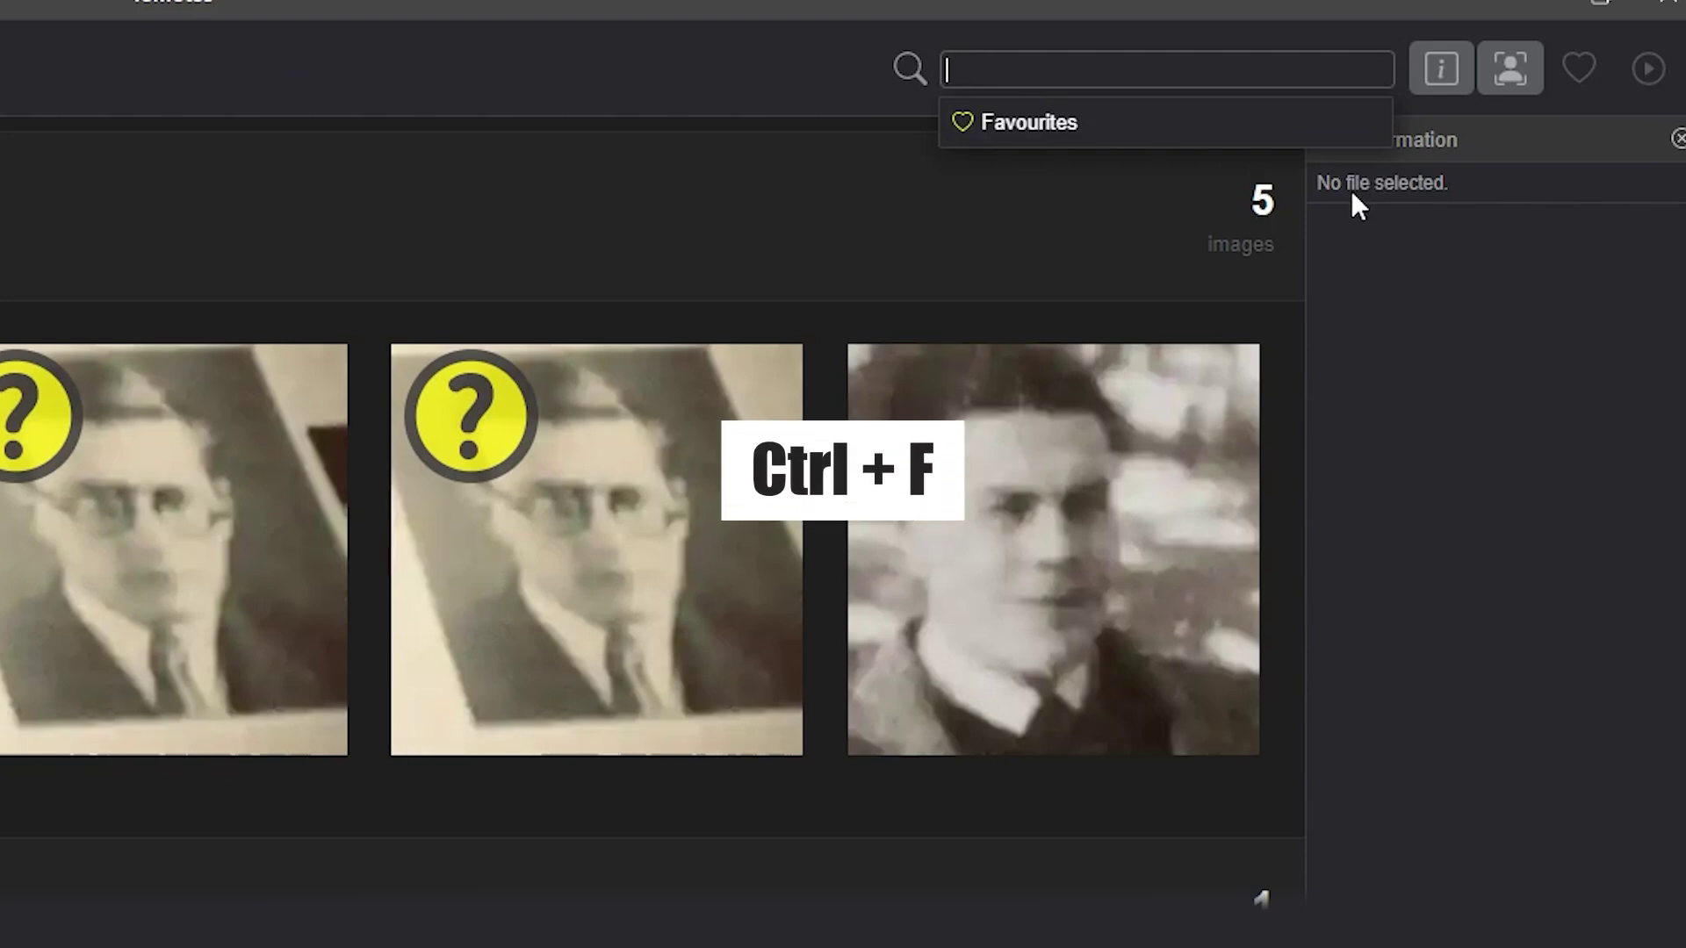
text(maks)
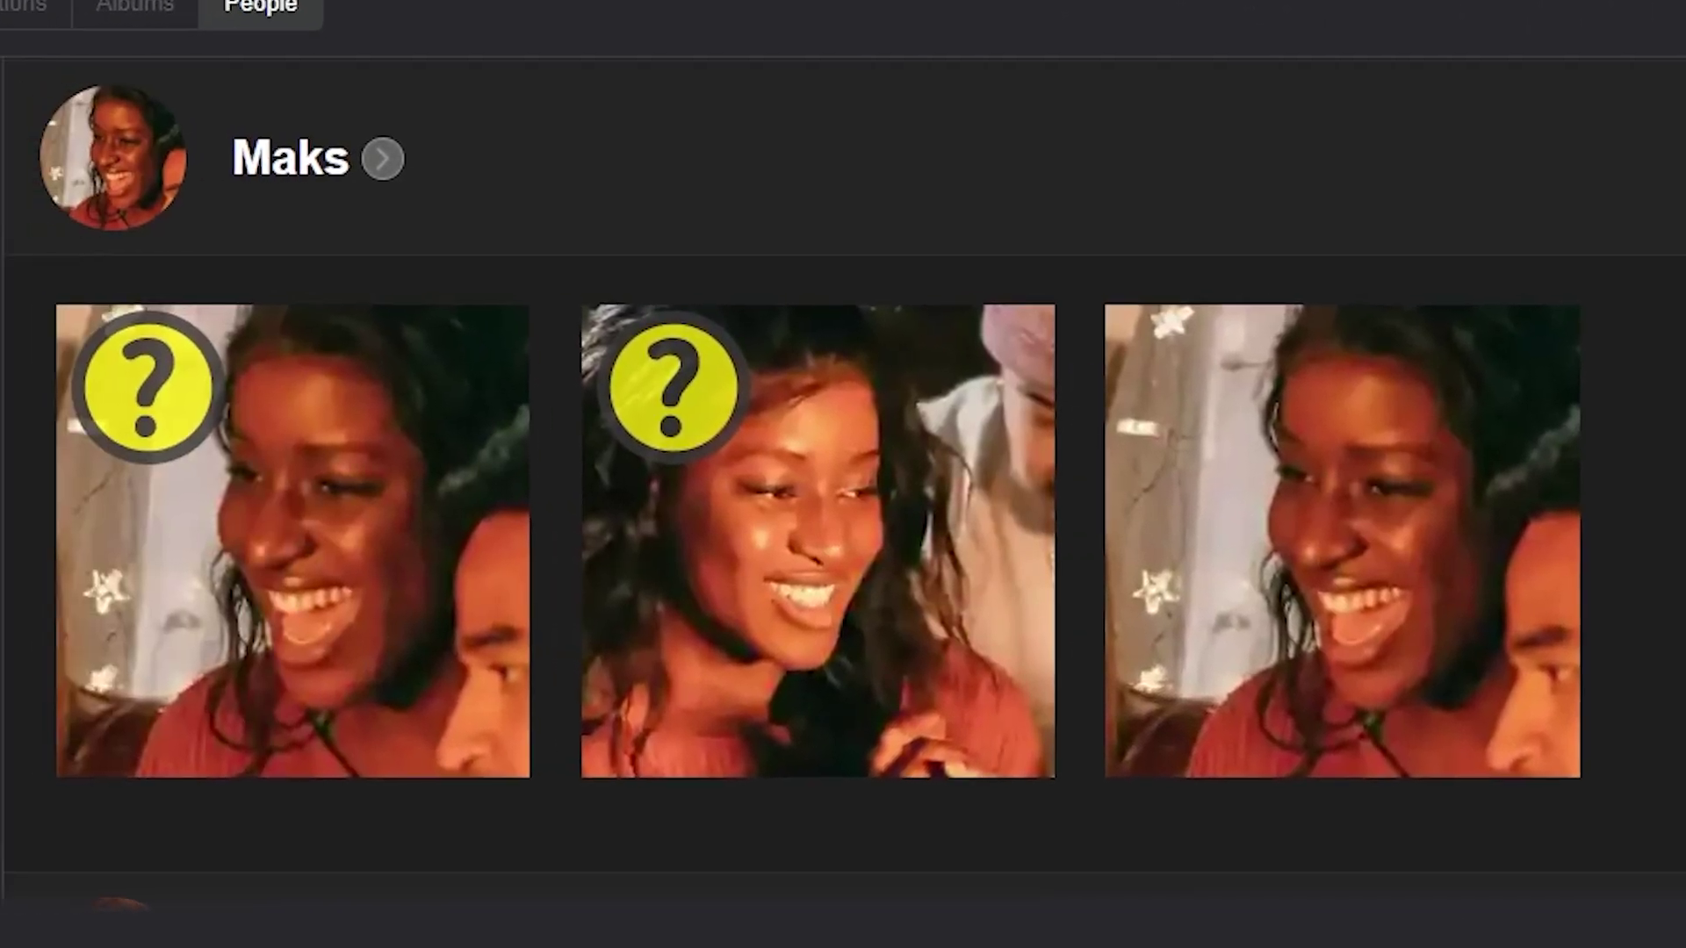
scroll(843, 483, up, 5)
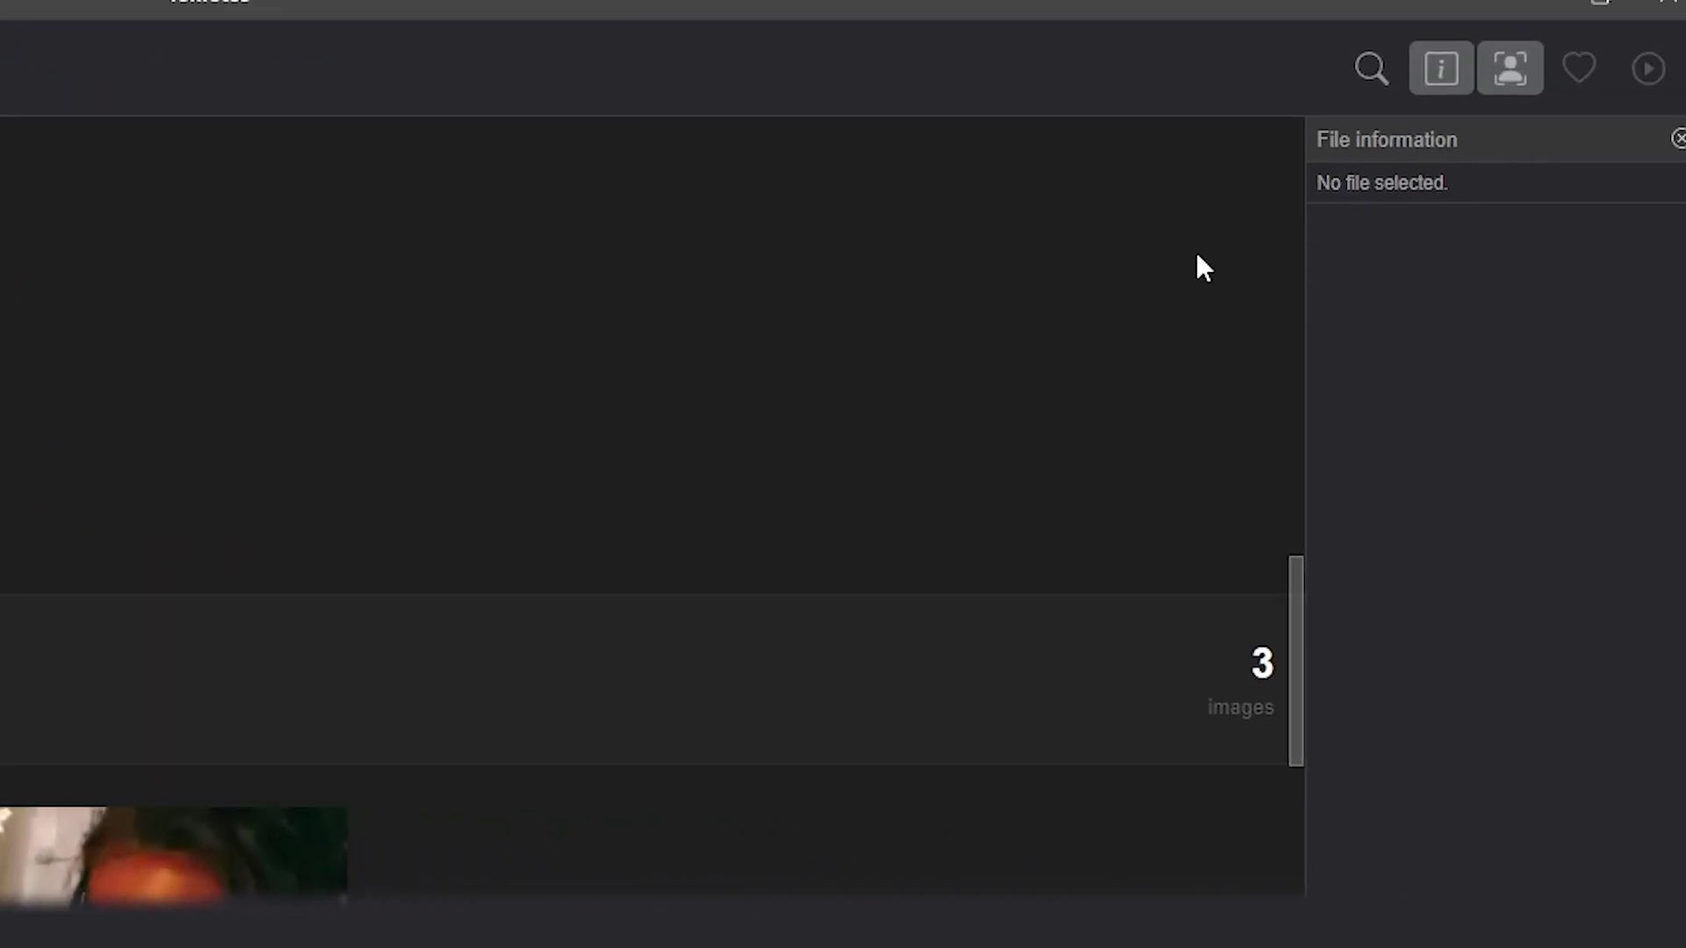
click(1384, 72)
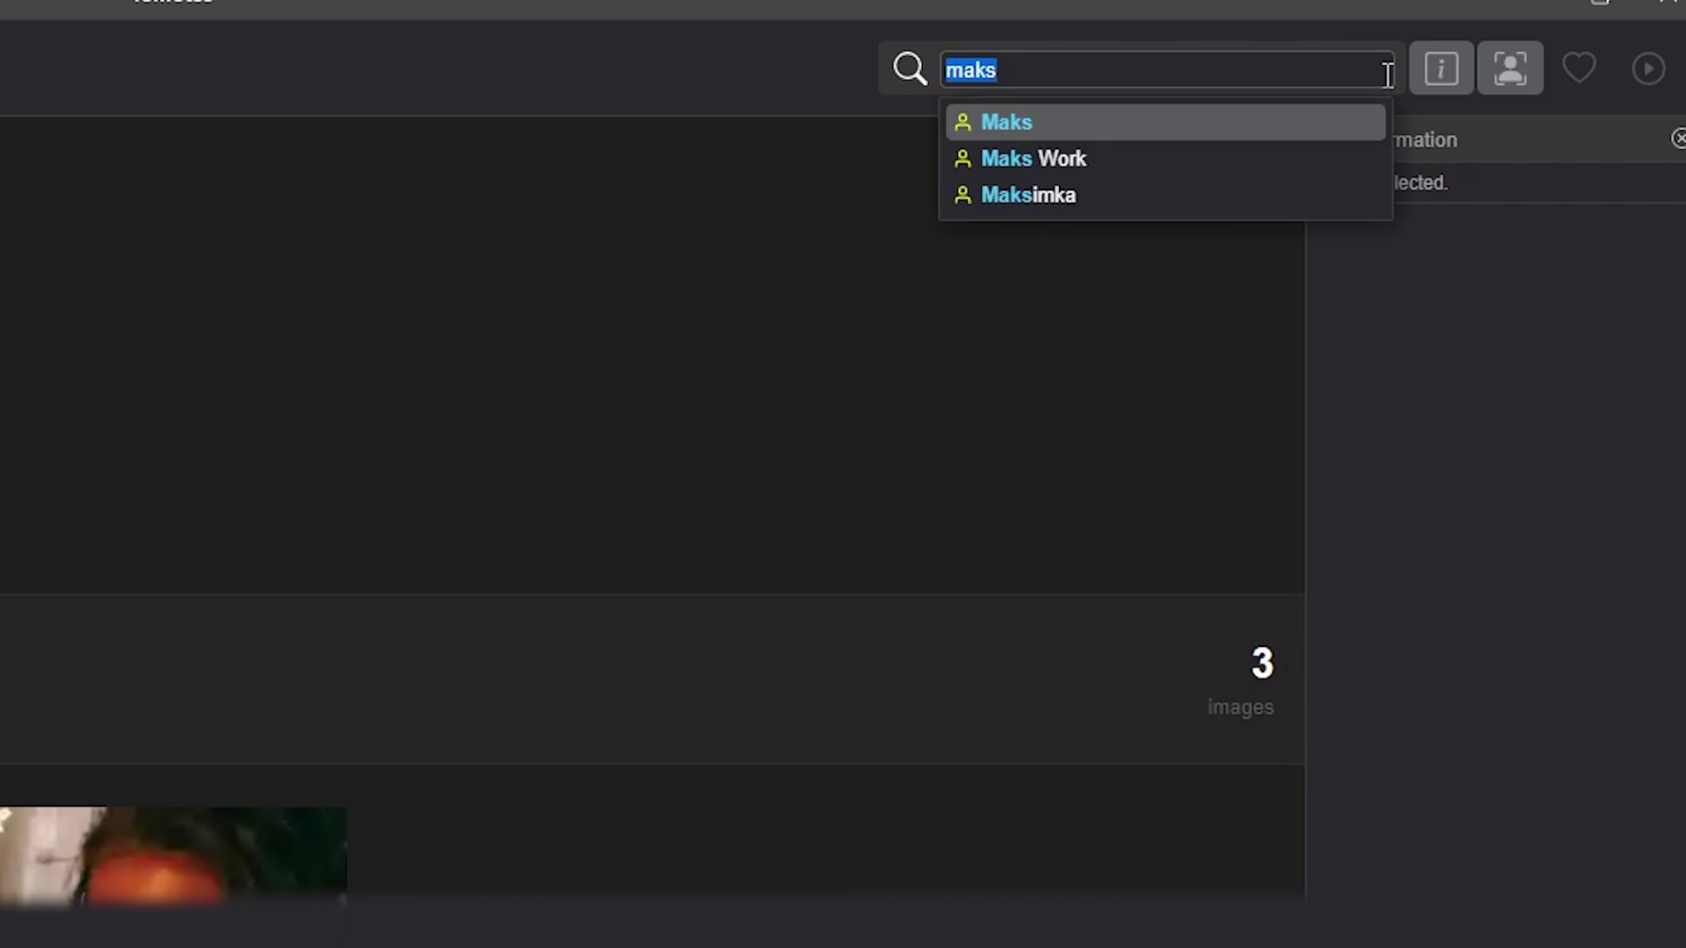
text(ma)
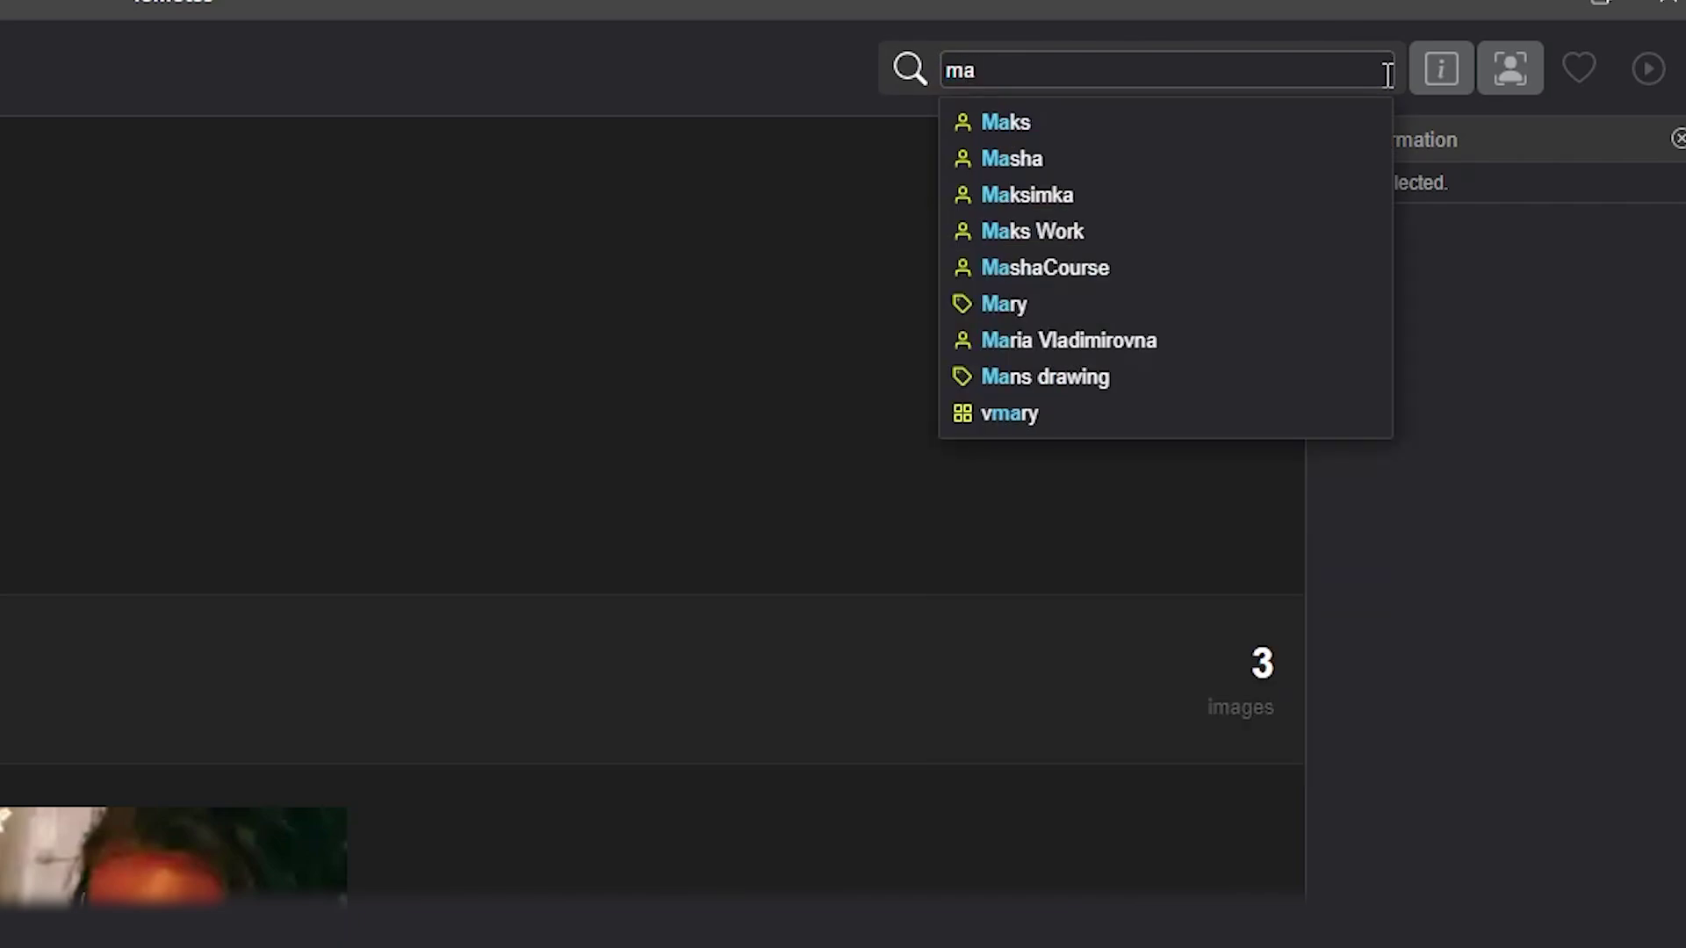
text( wo)
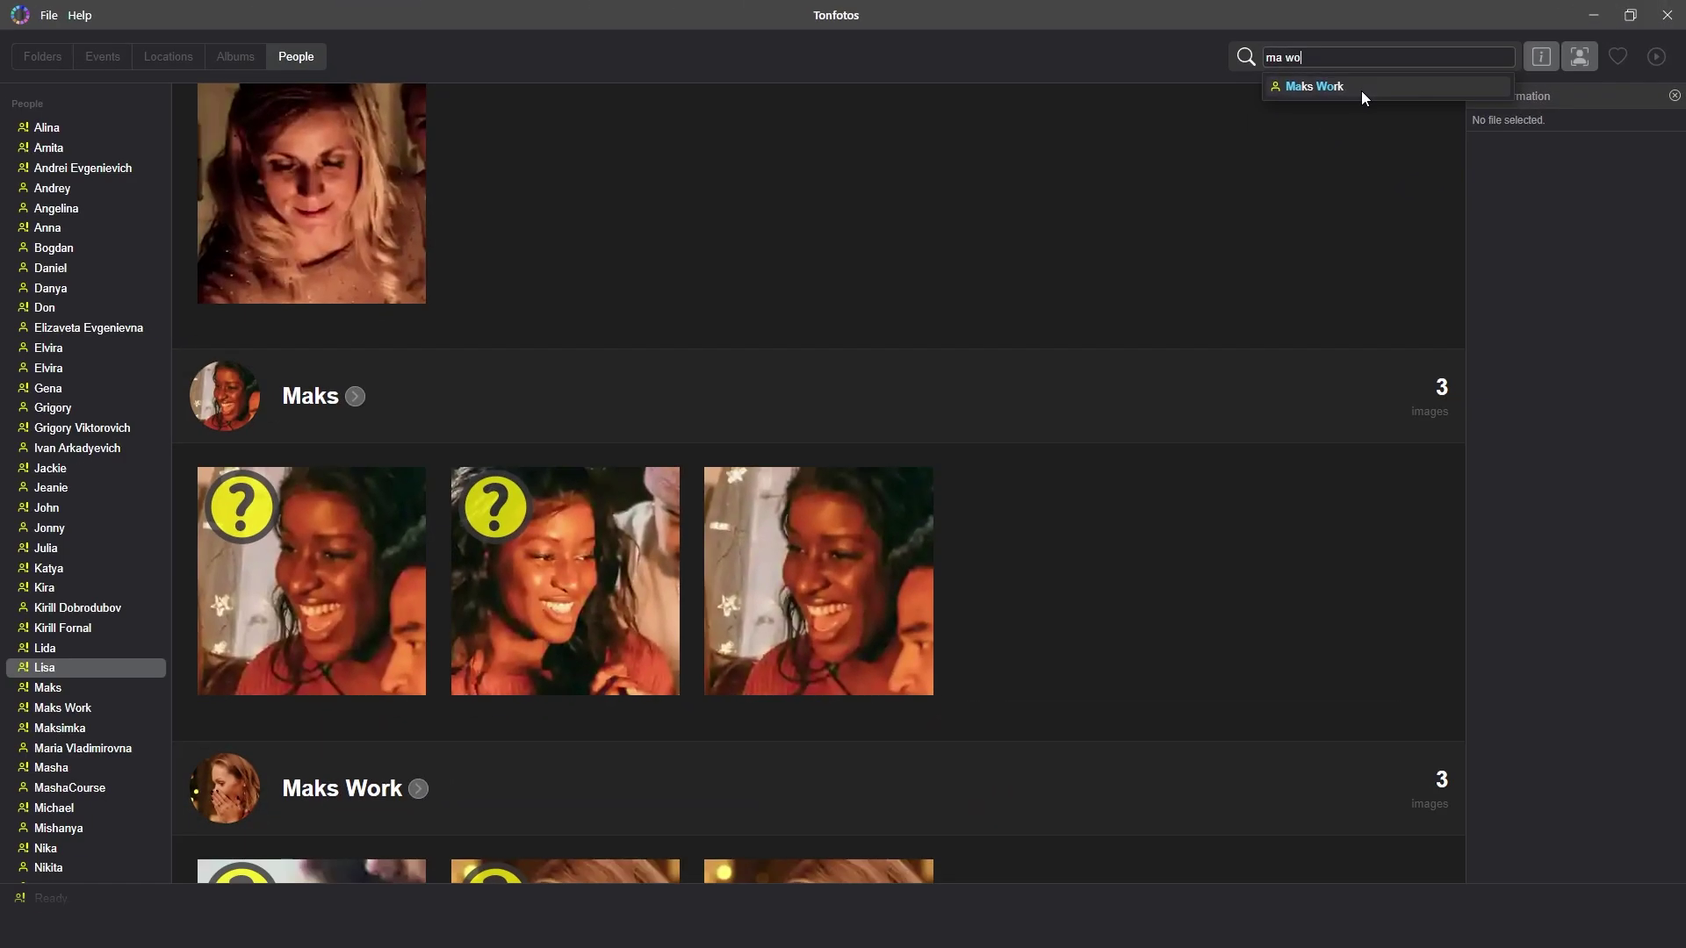
click(1361, 91)
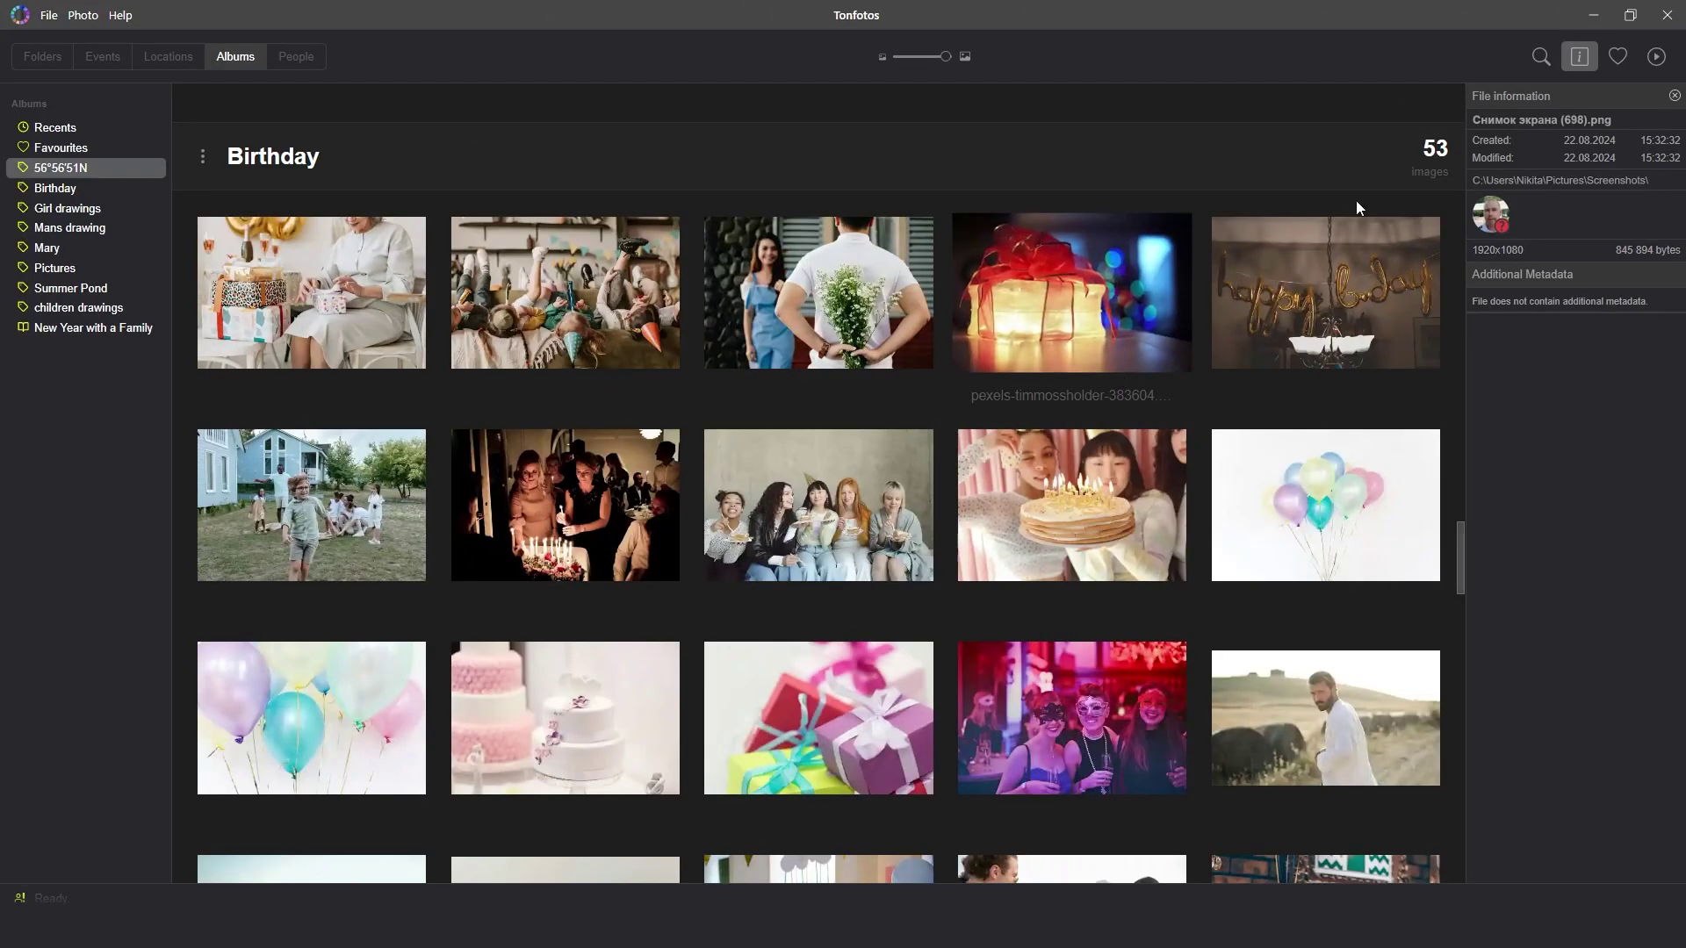
Scroll through the Birthday album's party, cake, balloon and gift photos, then open the File menu
scroll(1433, 193, down, 3)
scroll(1445, 204, down, 3)
scroll(1445, 203, down, 3)
scroll(1446, 203, down, 3)
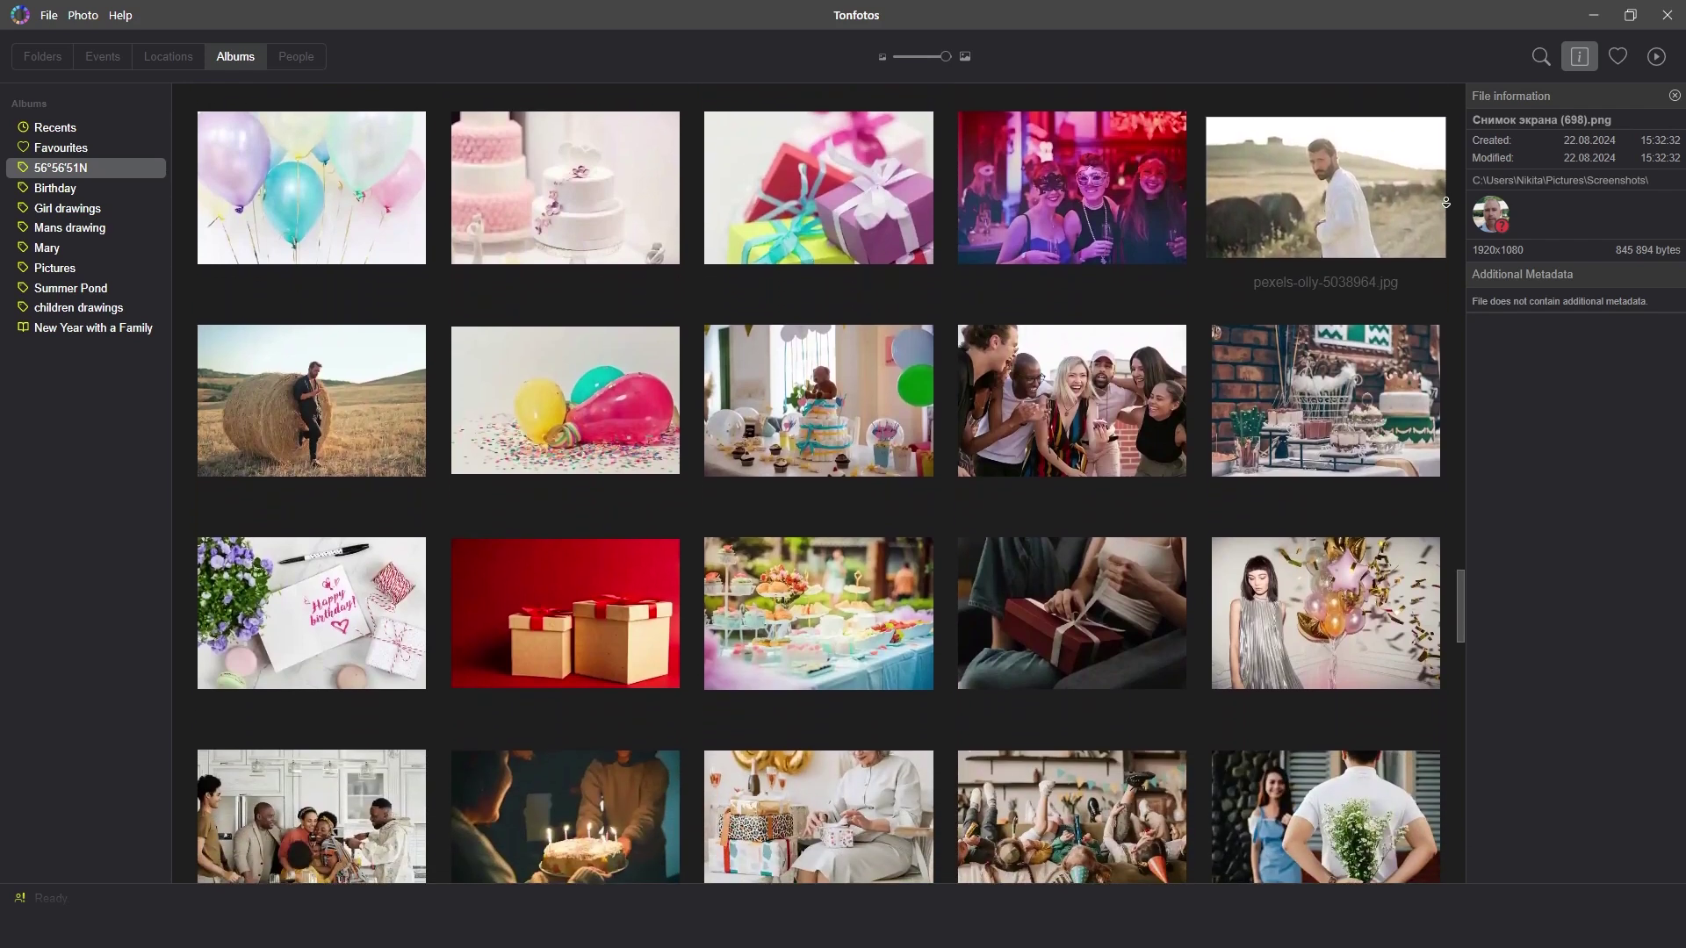
scroll(1446, 203, down, 3)
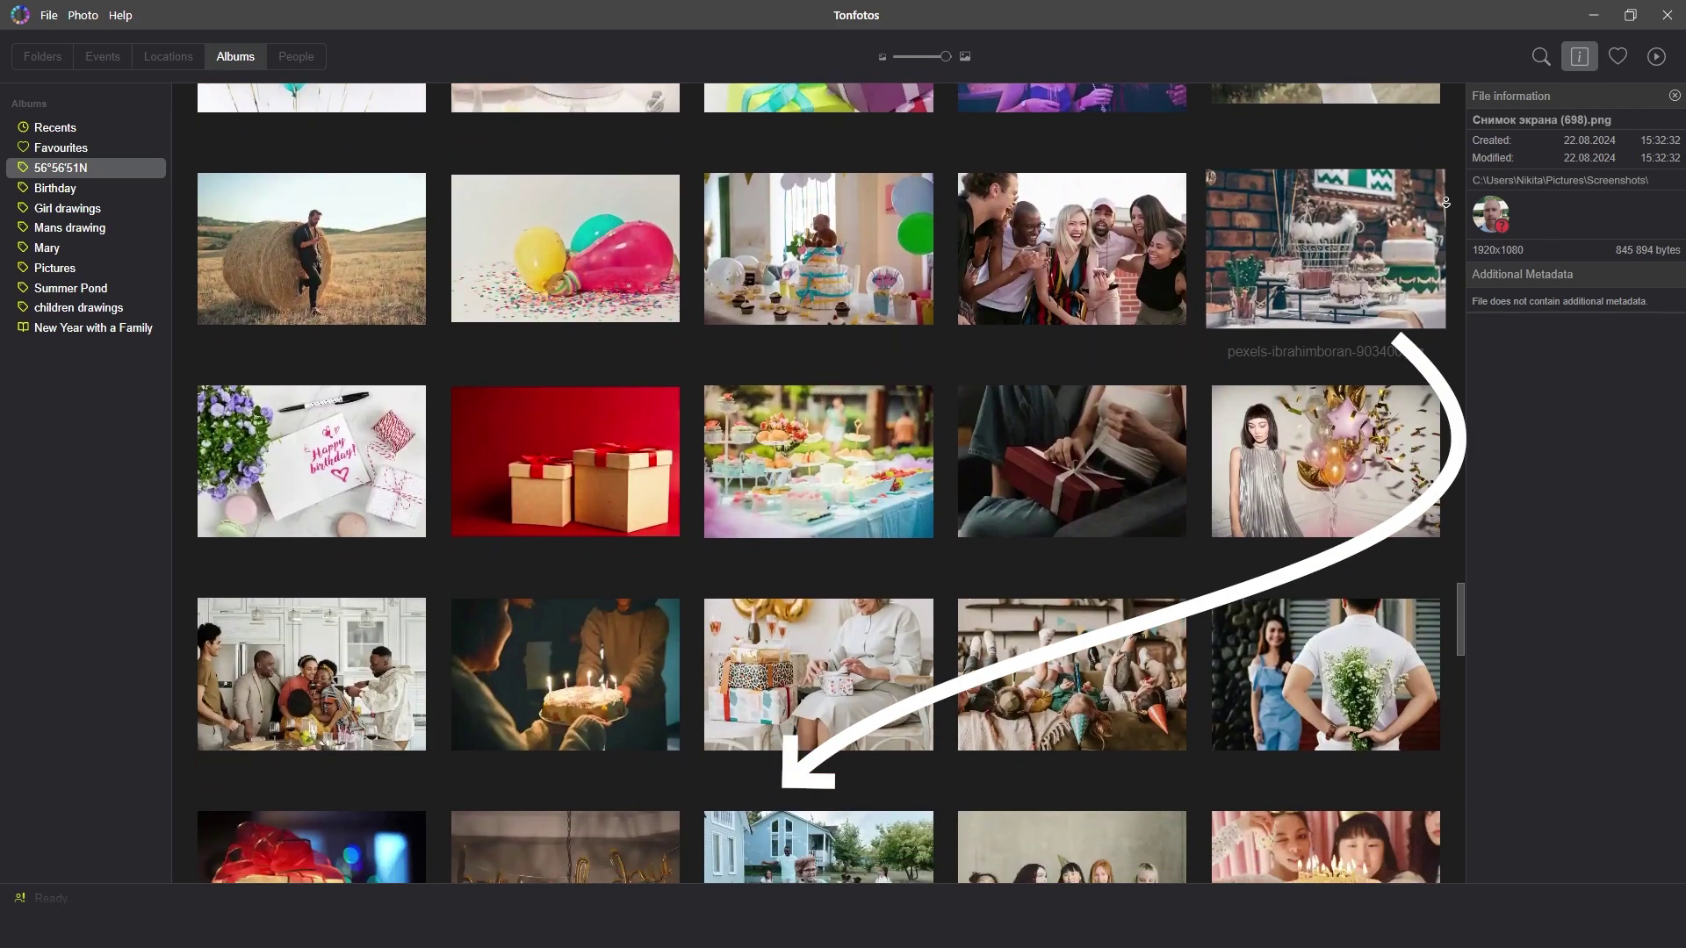
scroll(1445, 203, down, 2)
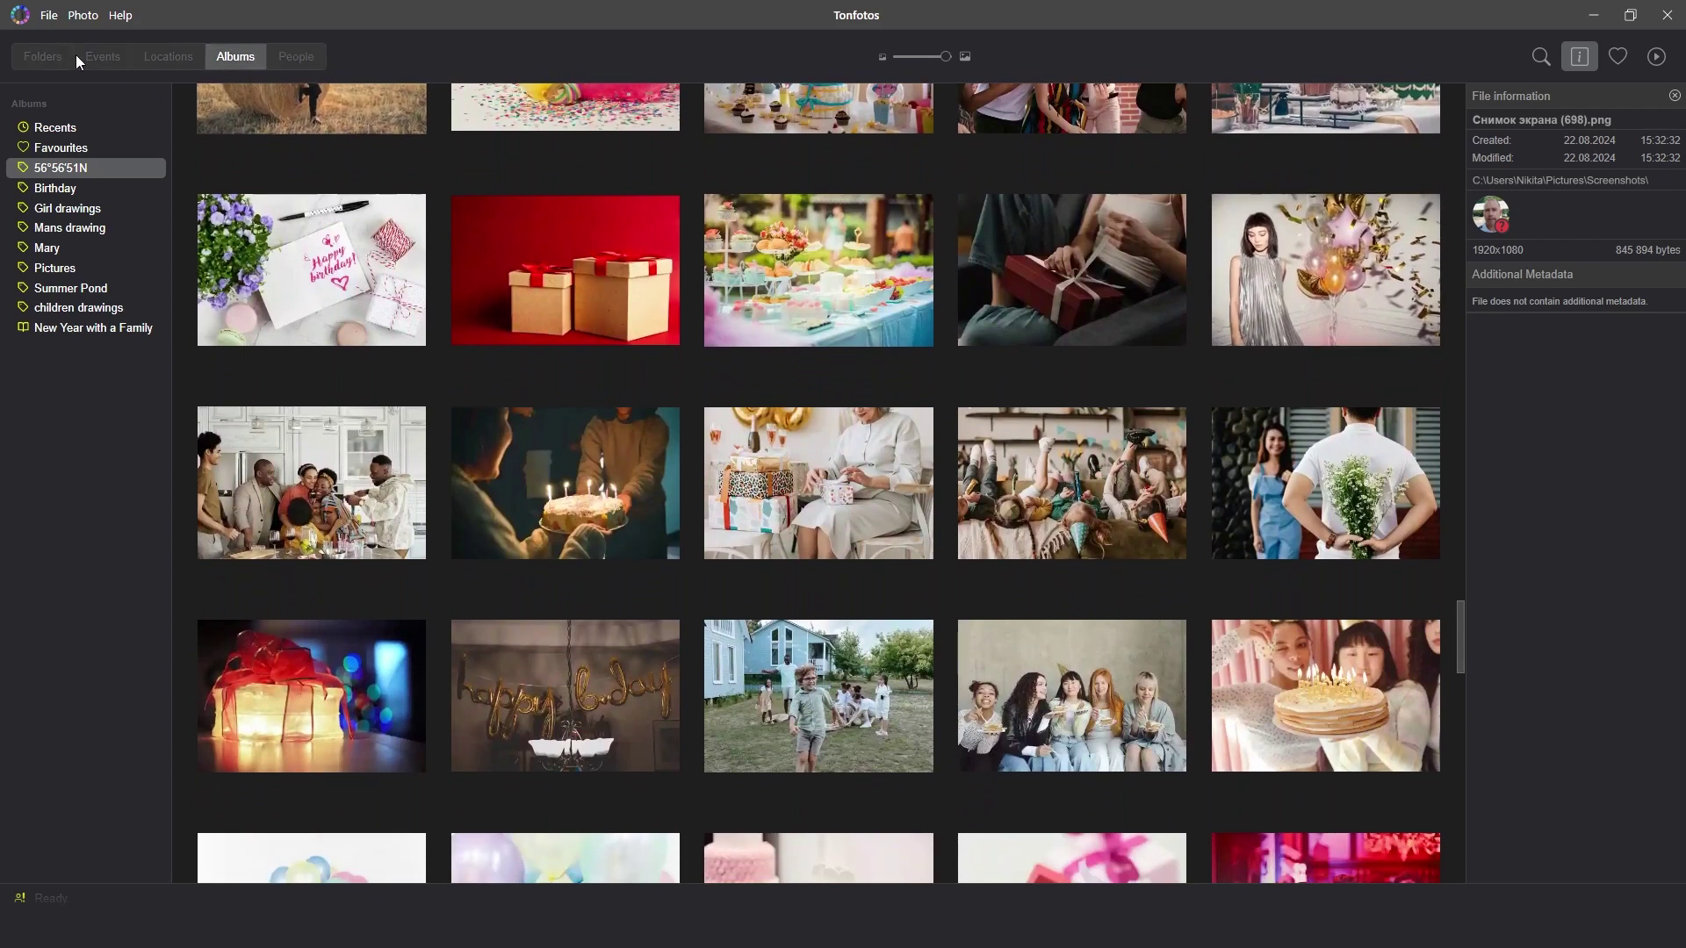
click(50, 20)
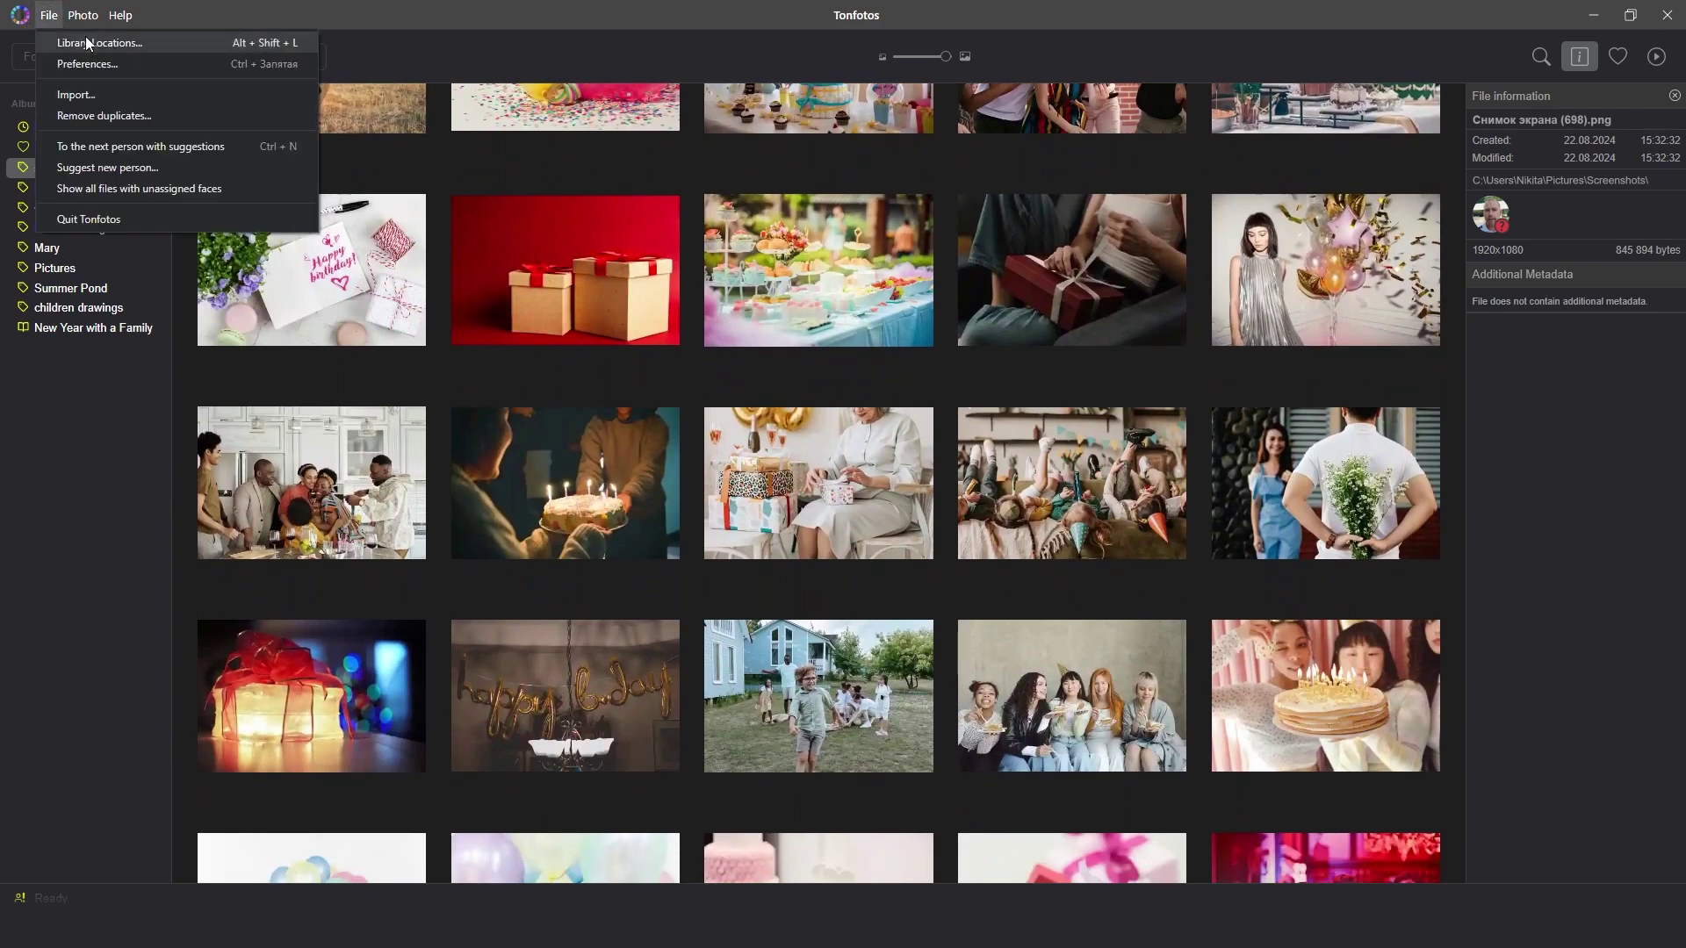
Show all files with unassigned faces and scroll through the filtered event-date groups
click(219, 189)
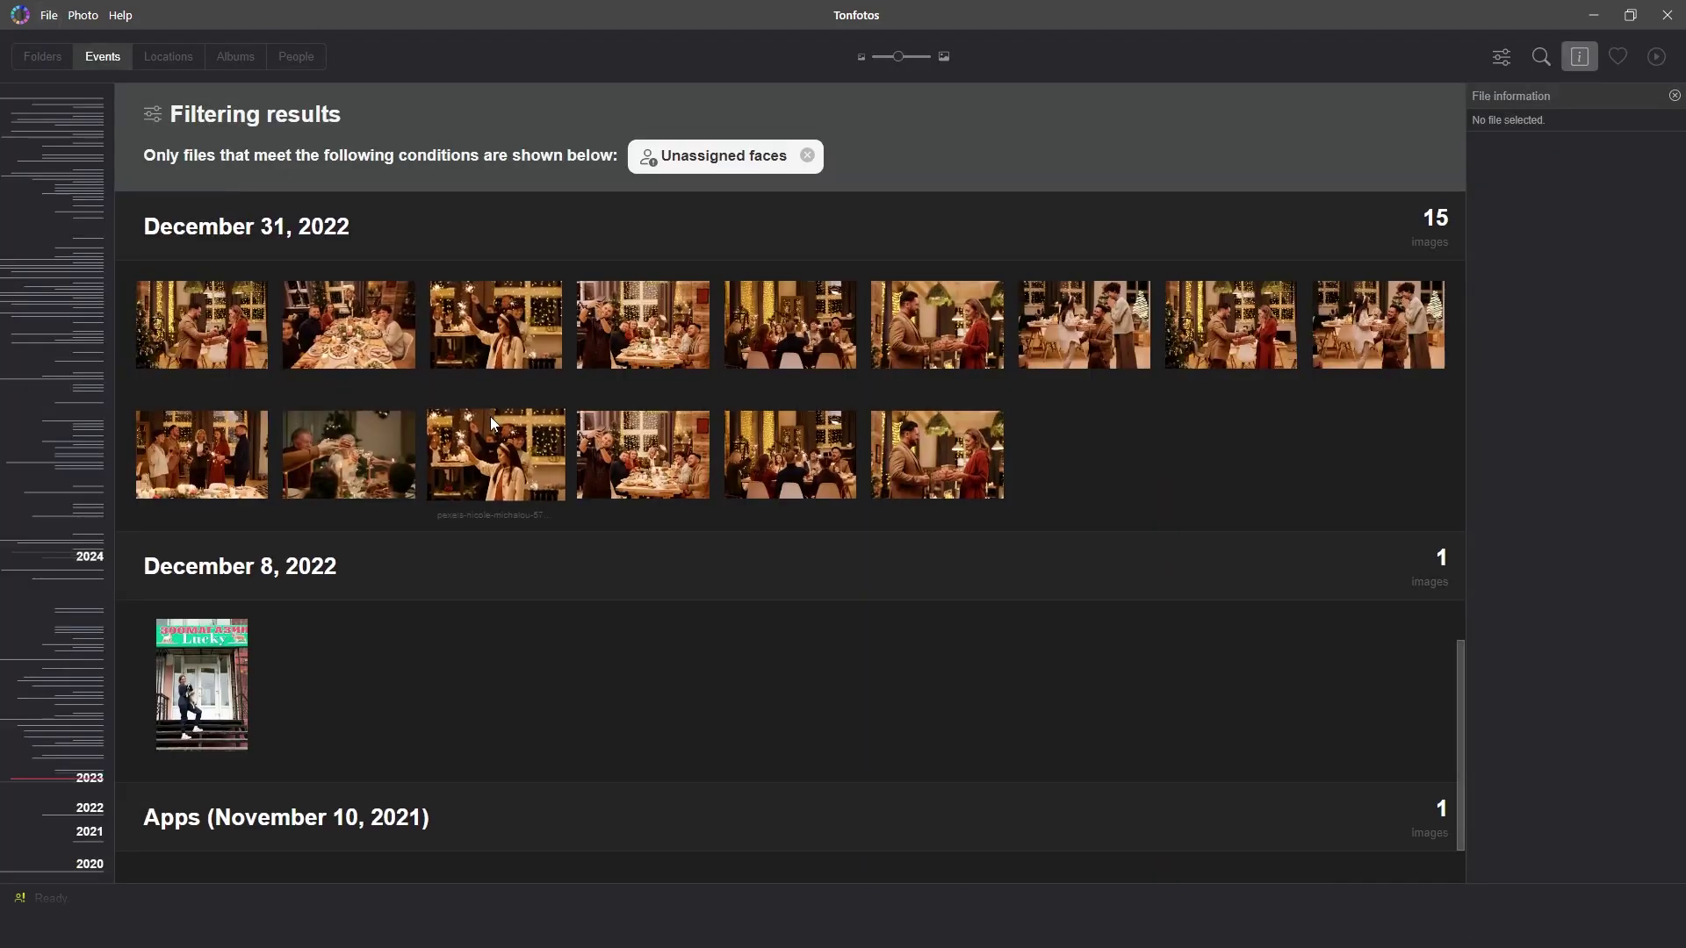
scroll(490, 418, down, 1)
scroll(488, 418, up, 5)
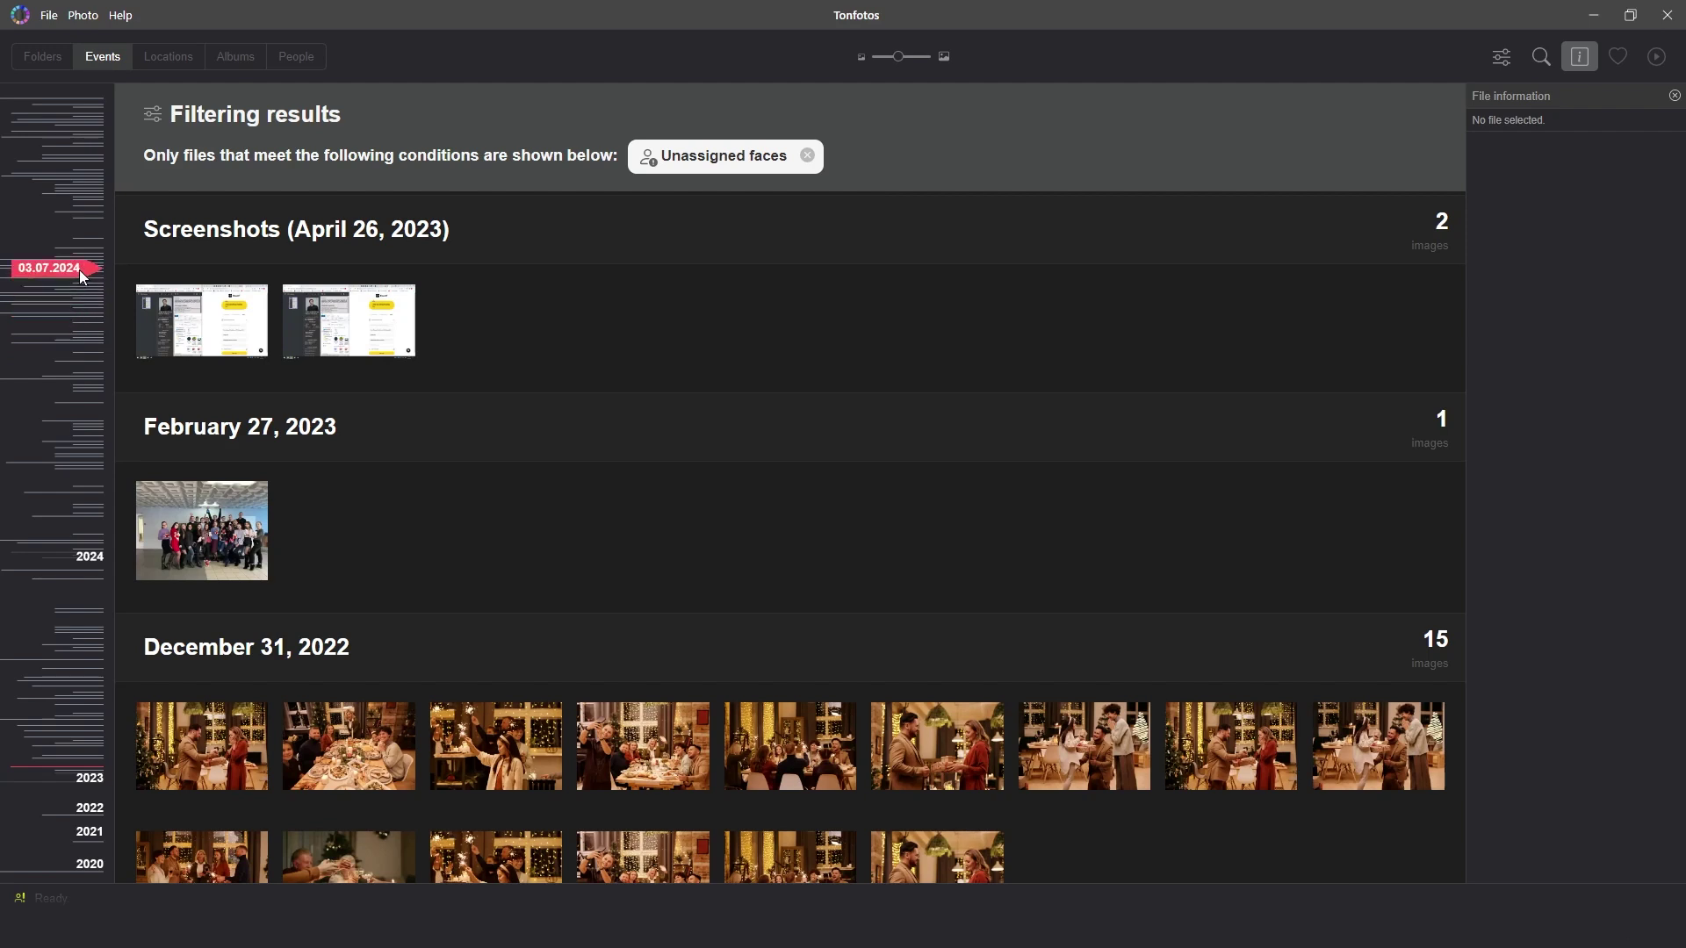
scroll(237, 259, up, 3)
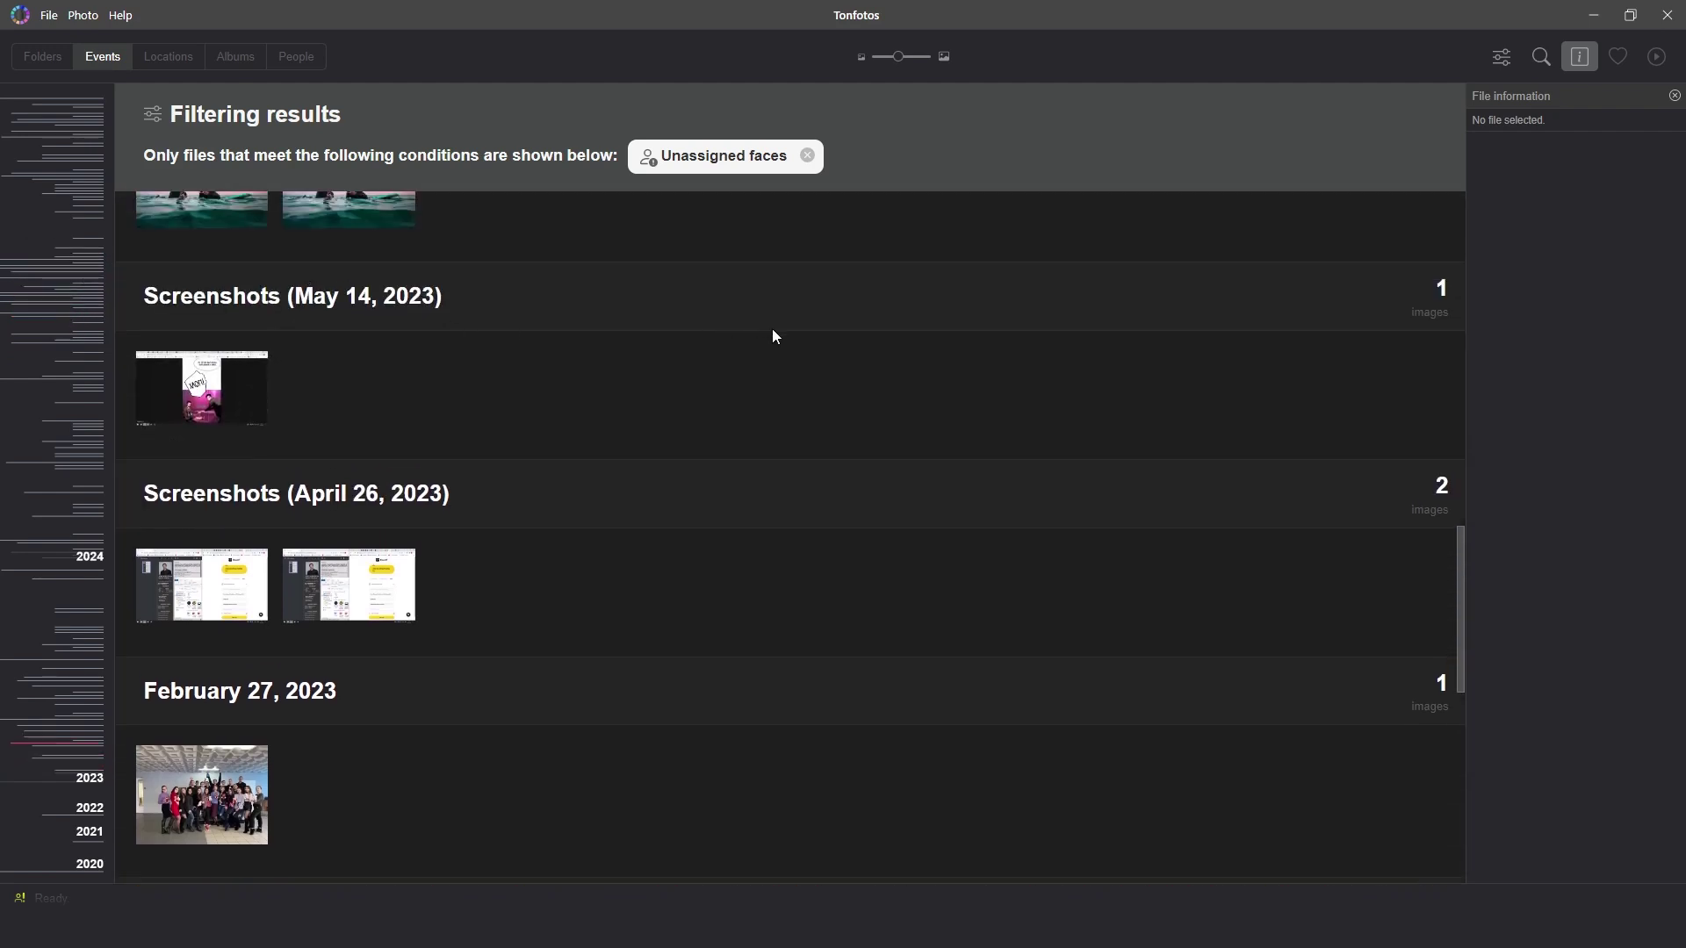
scroll(762, 332, down, 6)
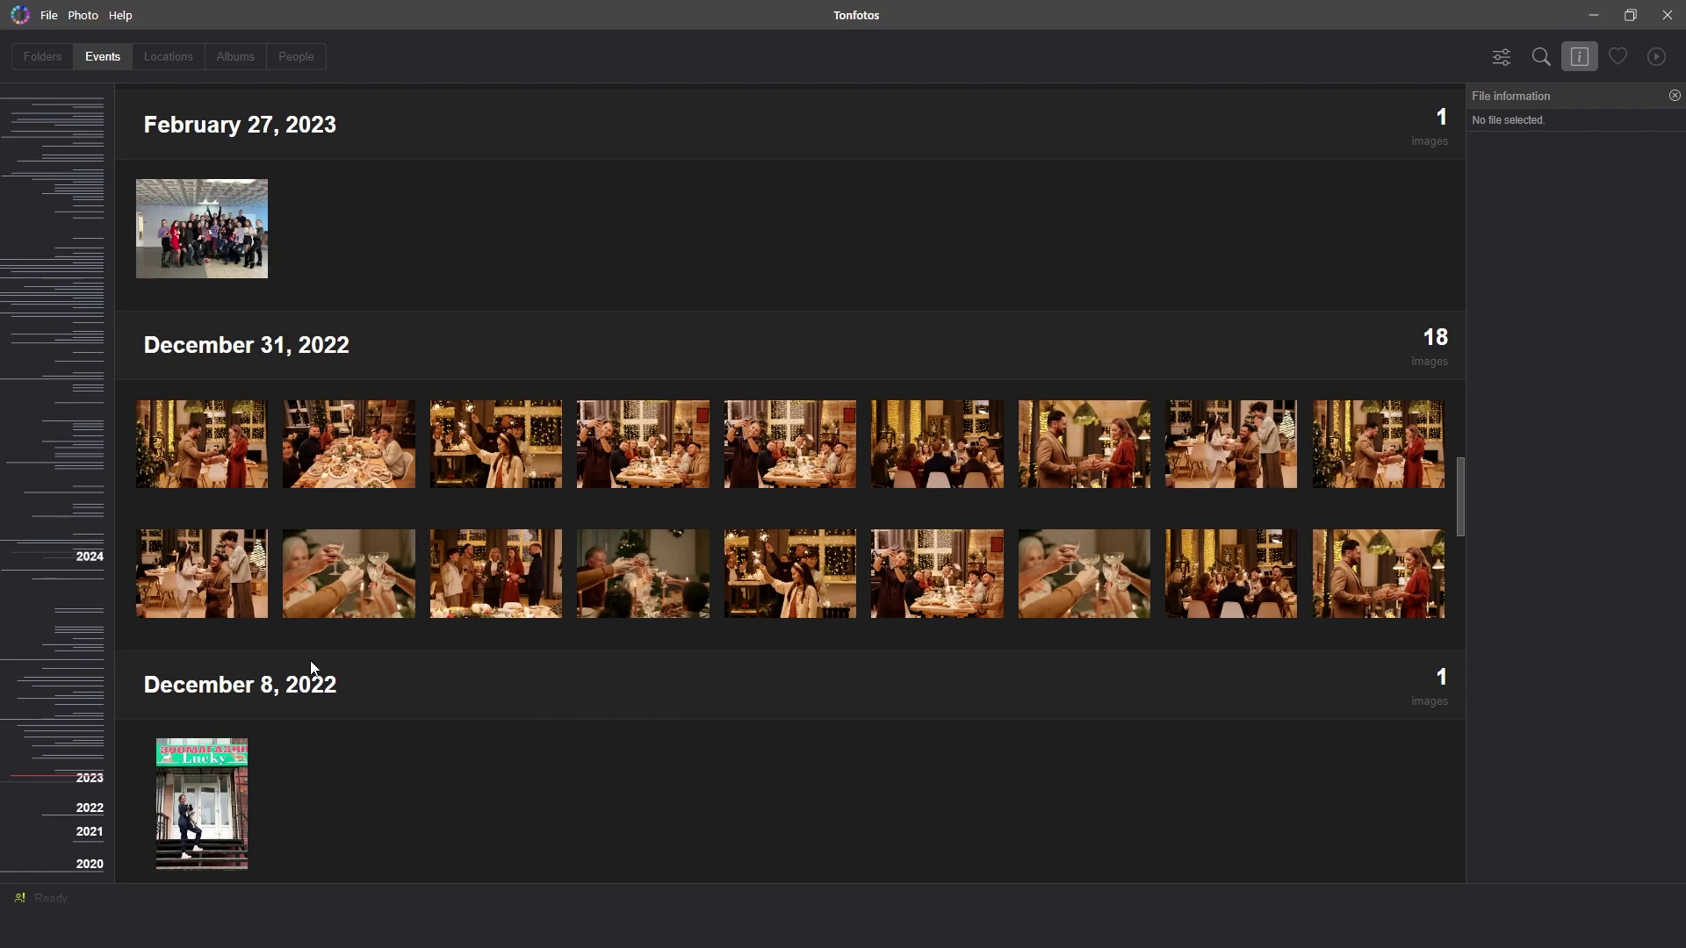
Put every photo from the December 31, 2022 event into a new album 'New Year with a Family'
click(225, 604)
key(ctrl+a)
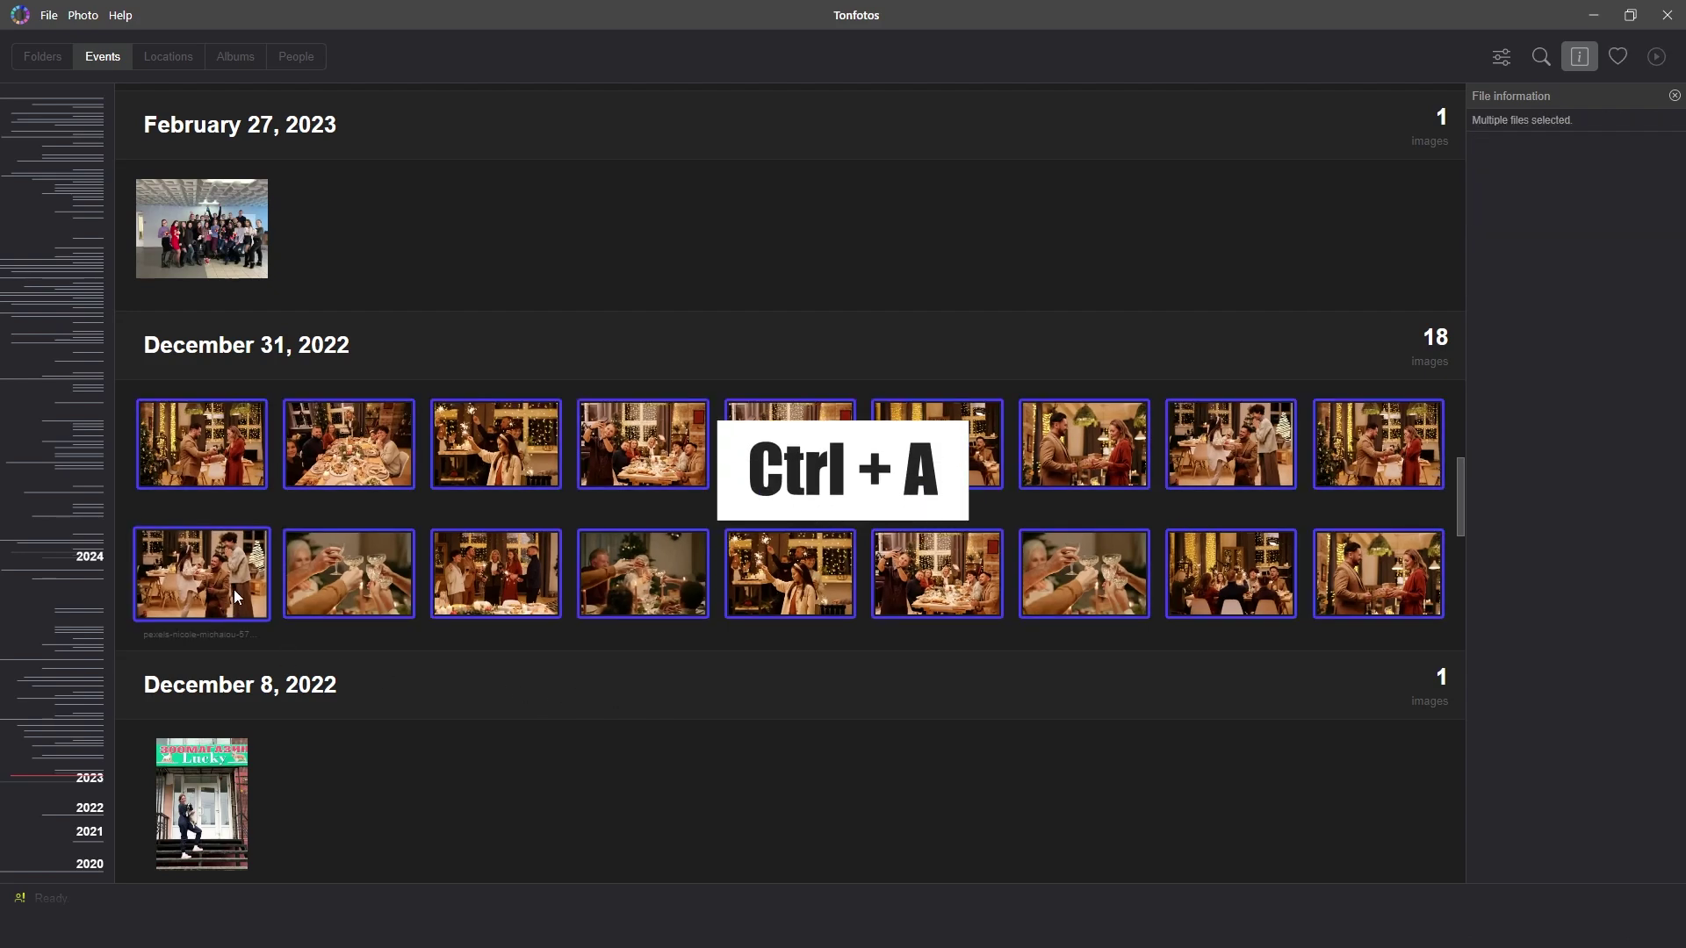
right_click(230, 587)
mouse_move(295, 619)
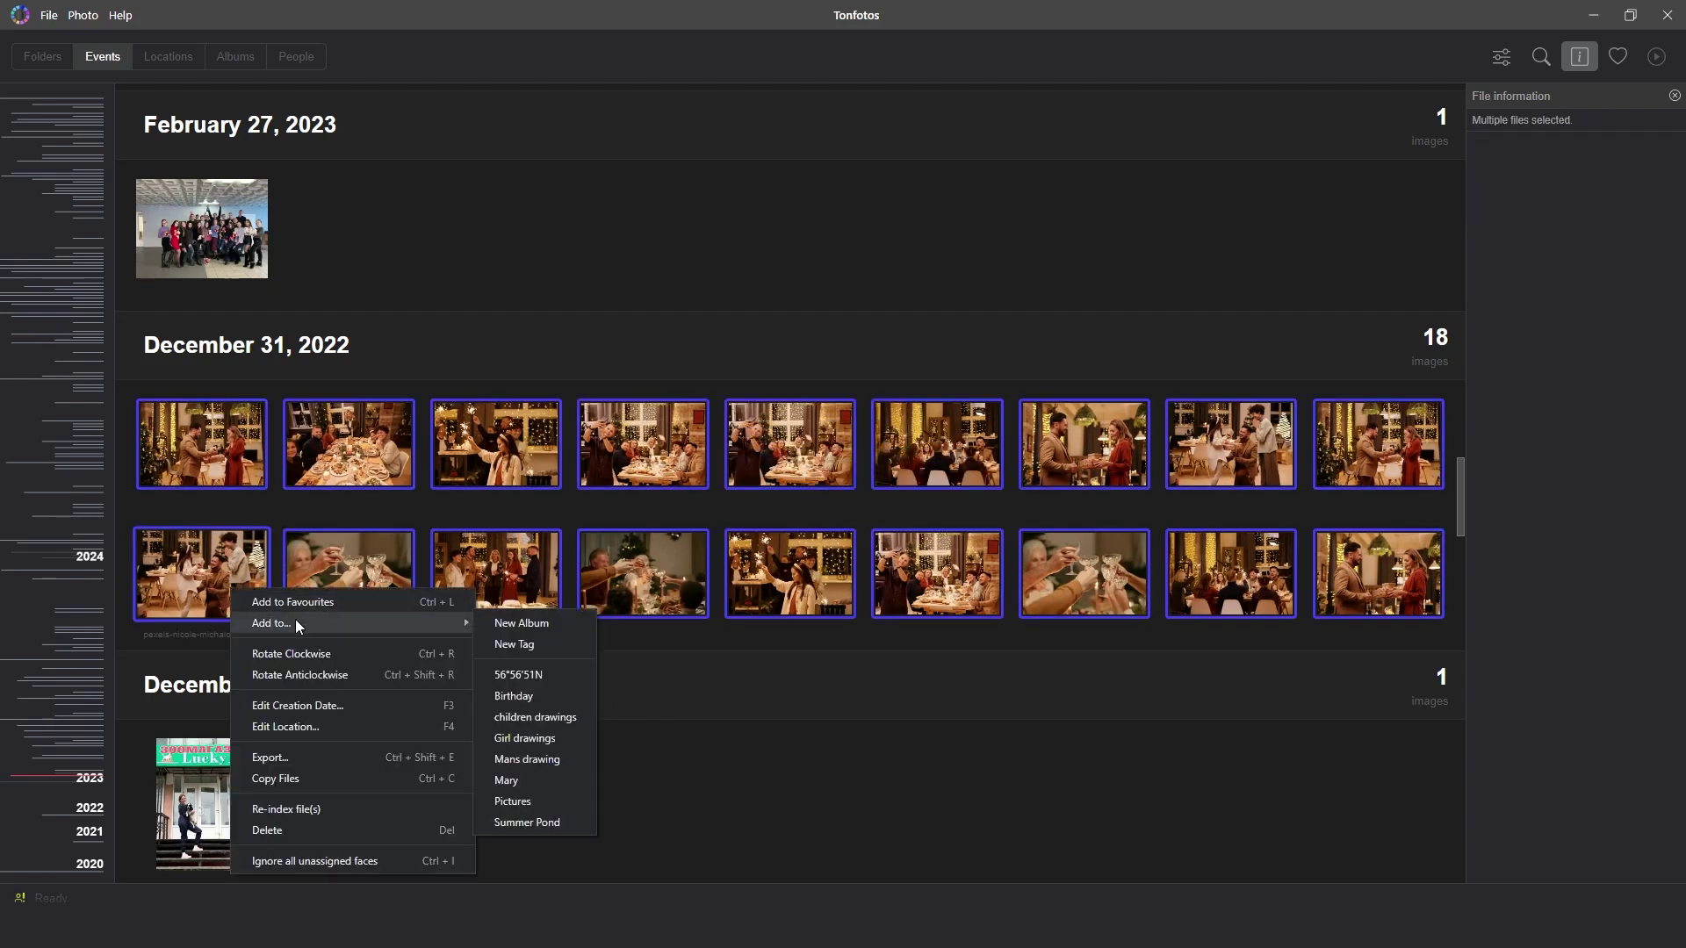
click(553, 624)
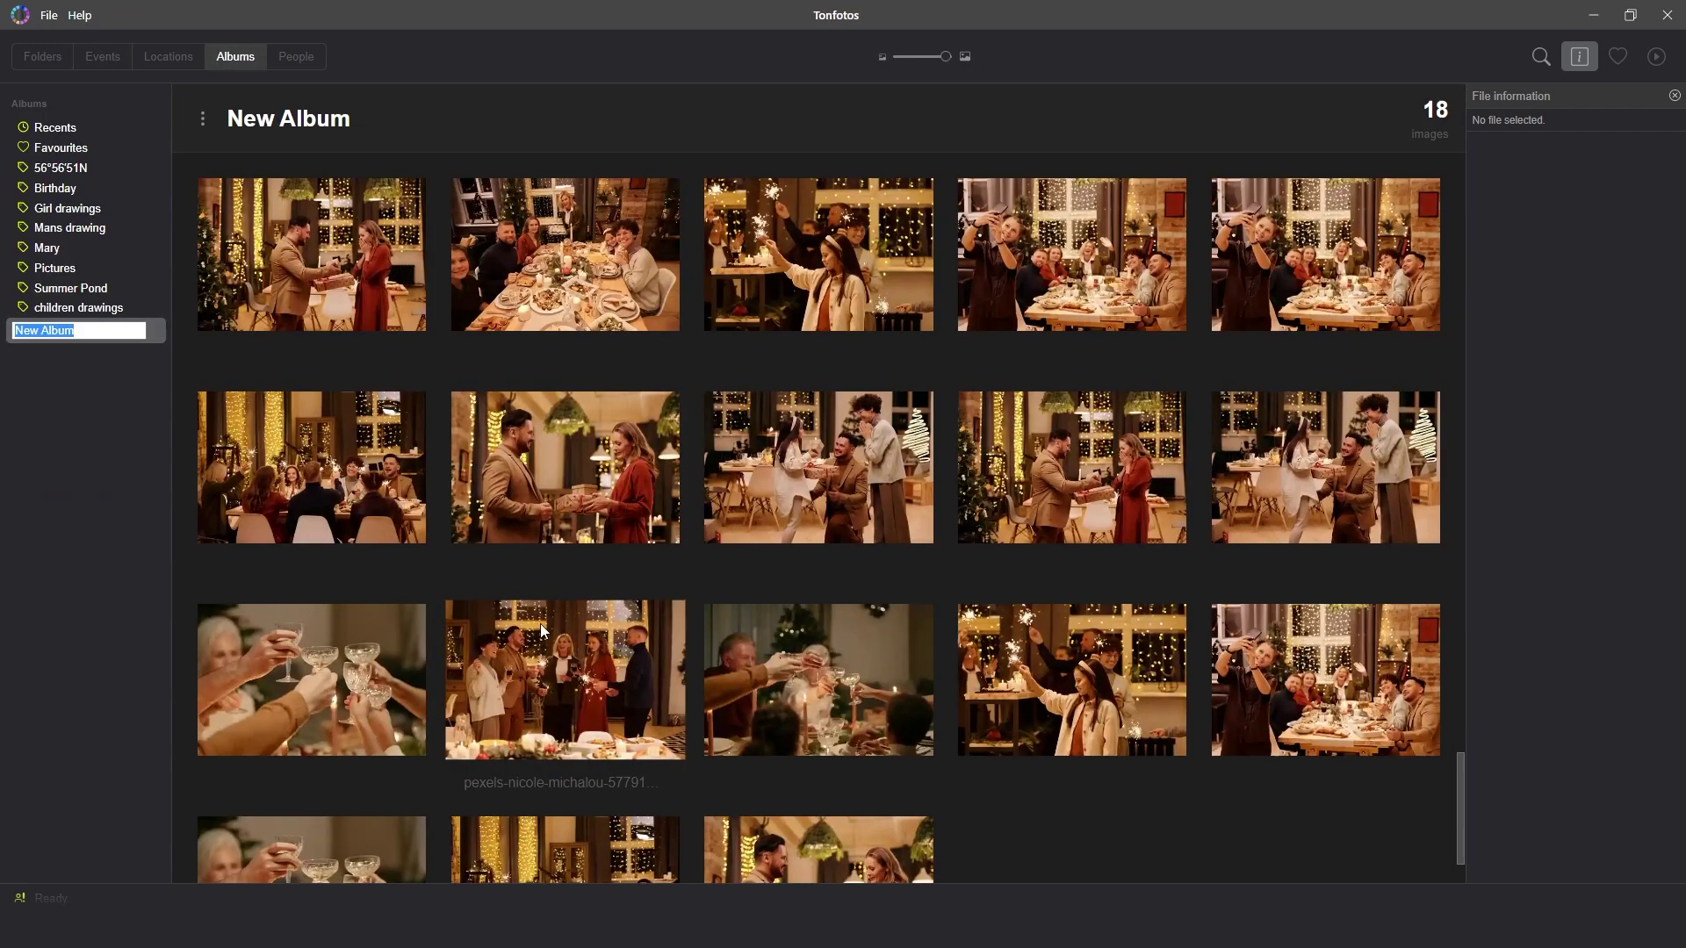
text(New Year with a Family)
click(124, 505)
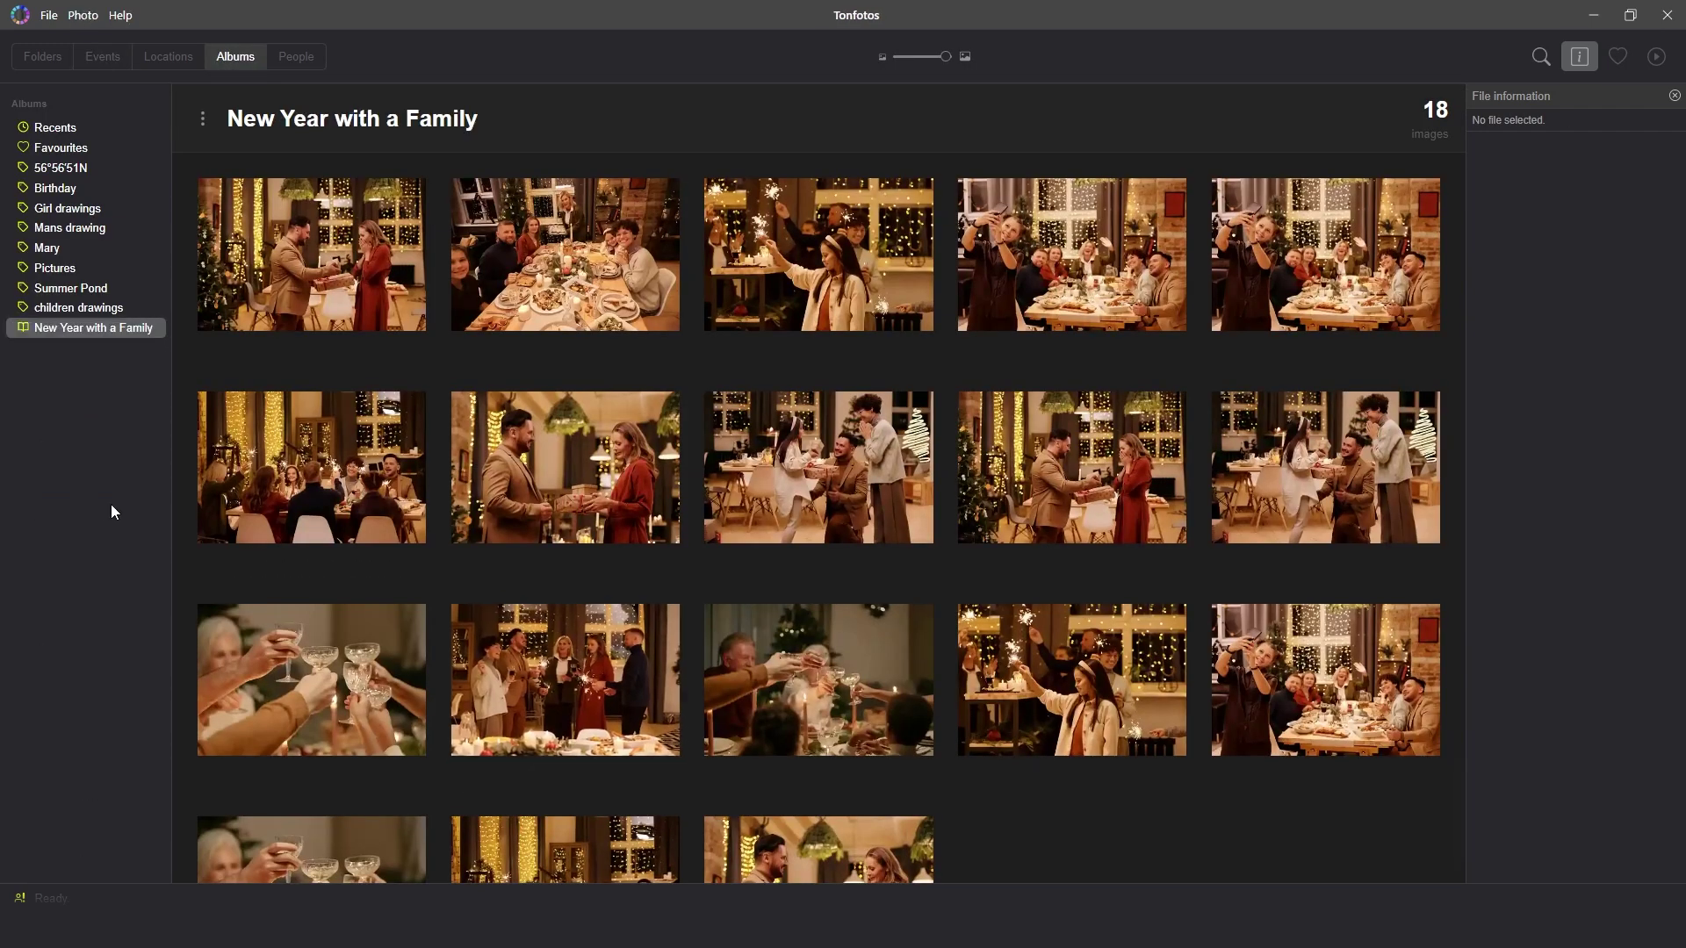
Filter to the New Year with a Family album and unassigned-face files, then inspect three photos
key(ctrl+alt+f)
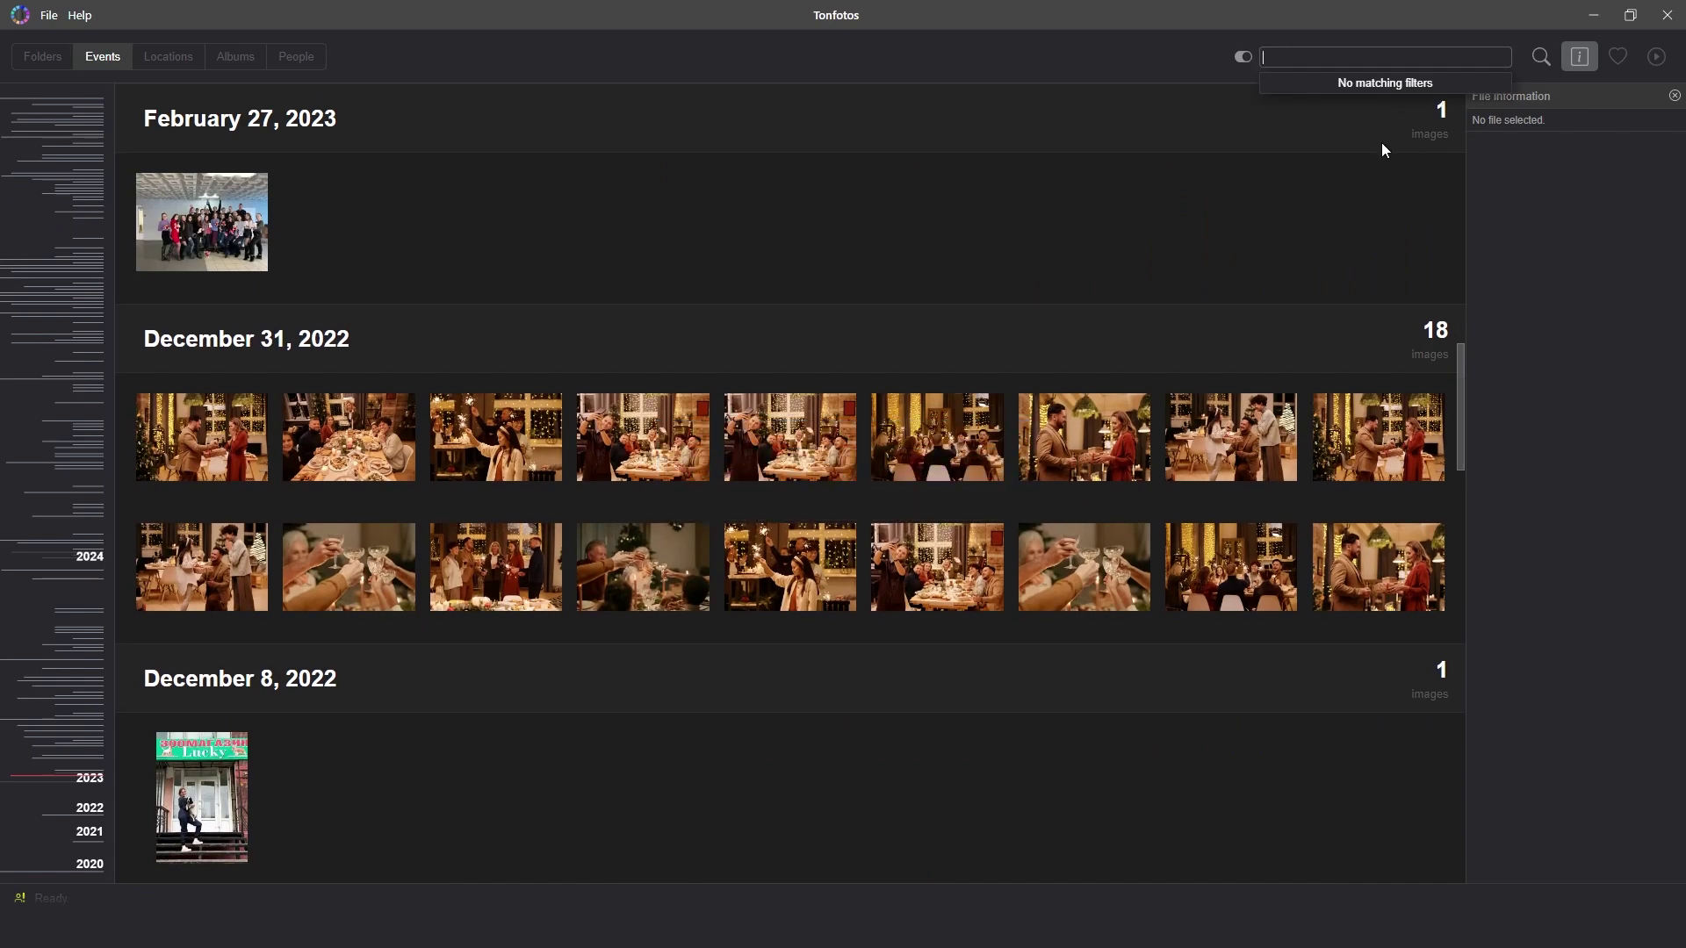
text(New Year with a Family)
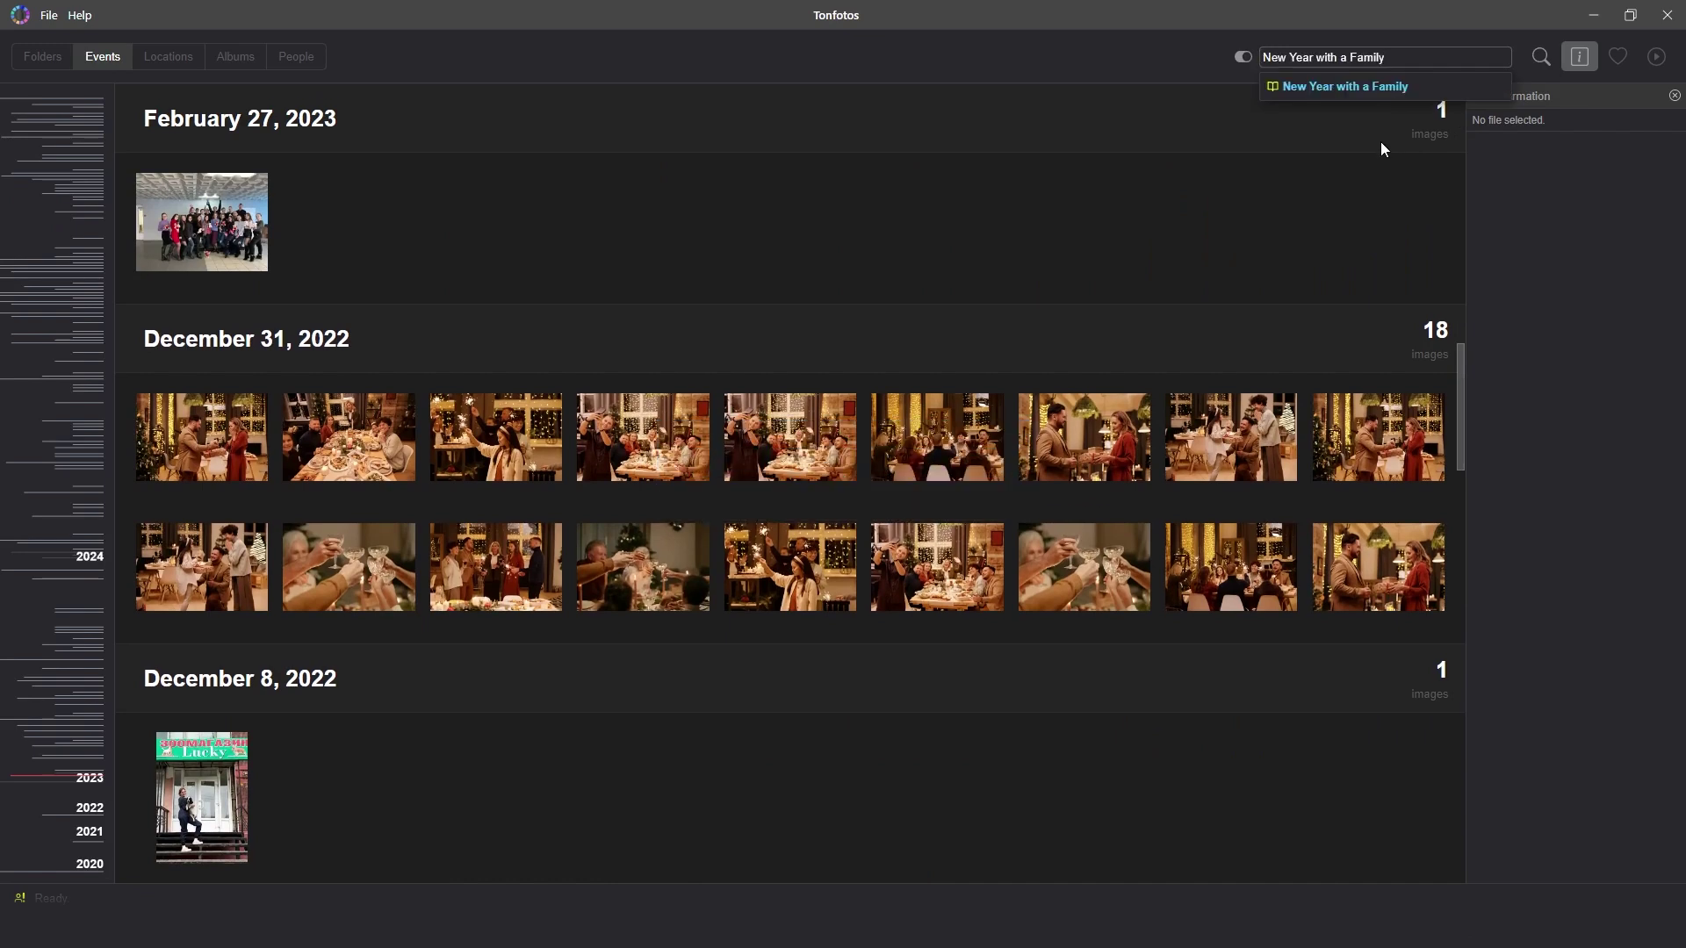
click(1375, 86)
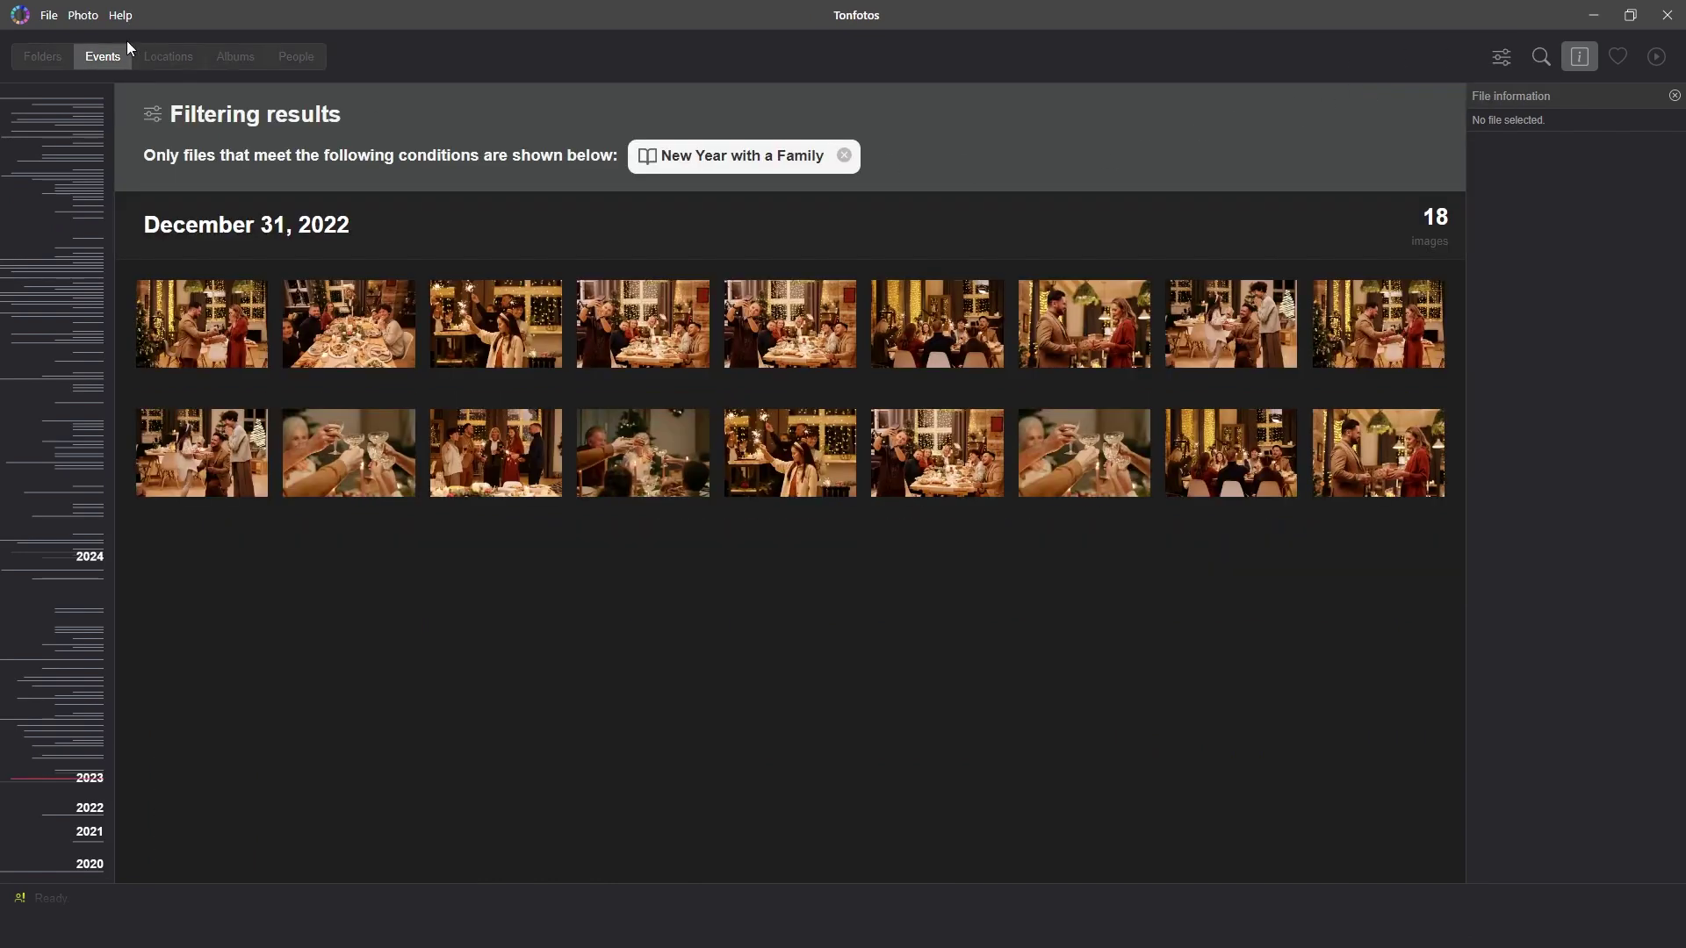
click(47, 19)
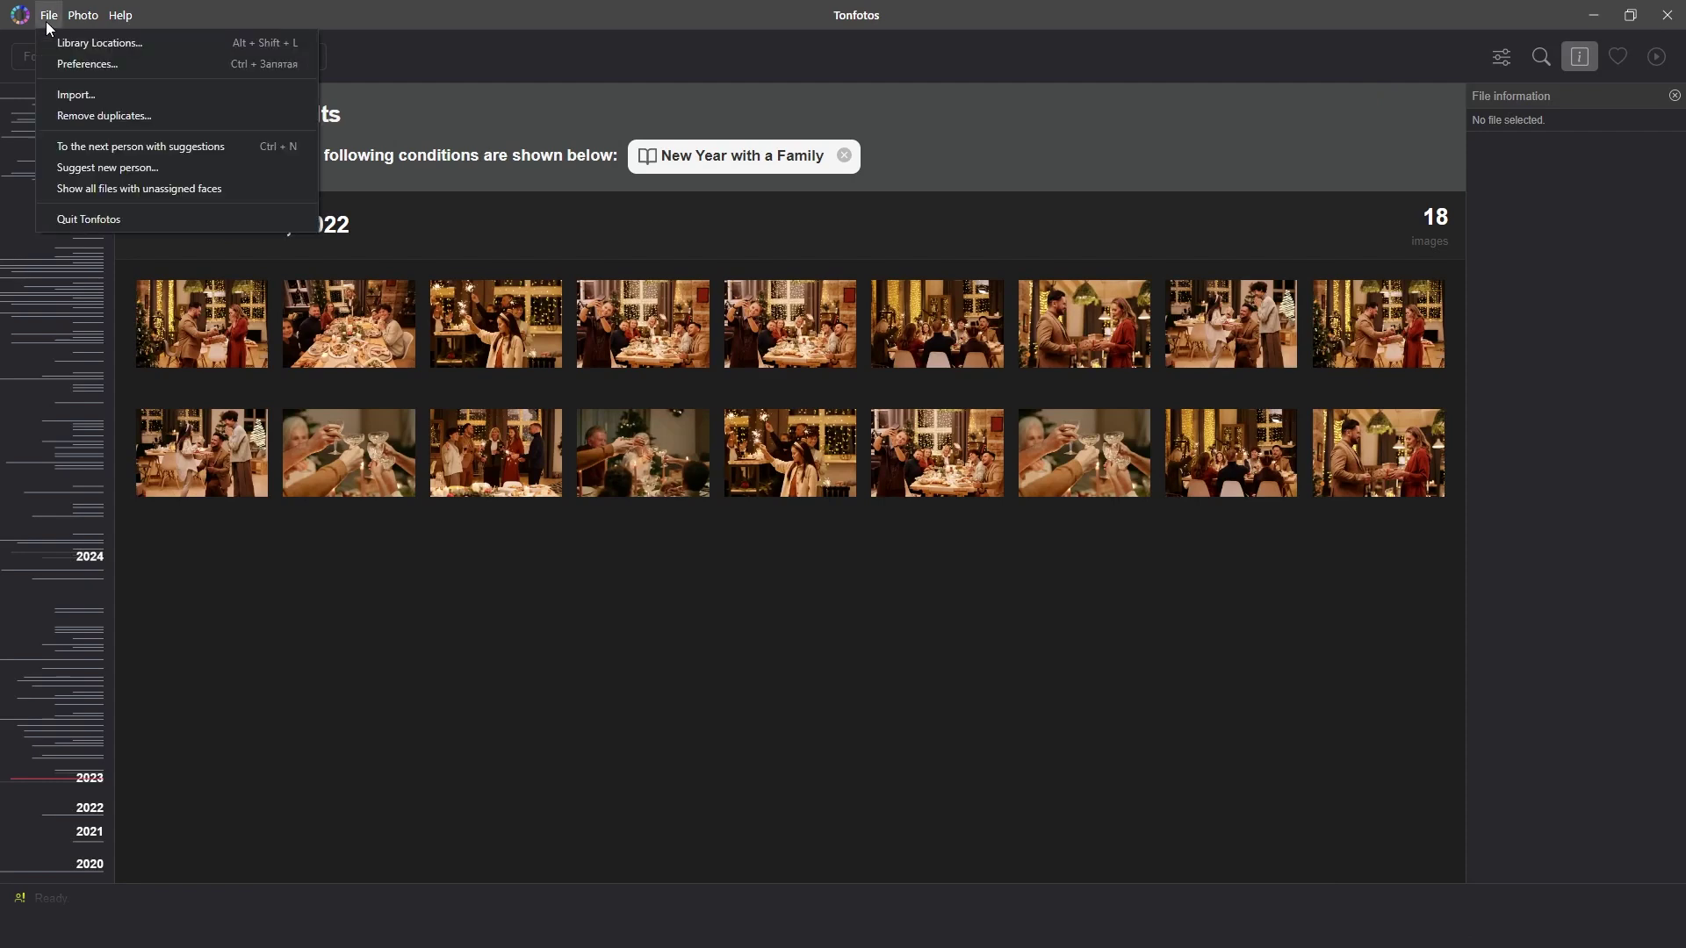
click(183, 188)
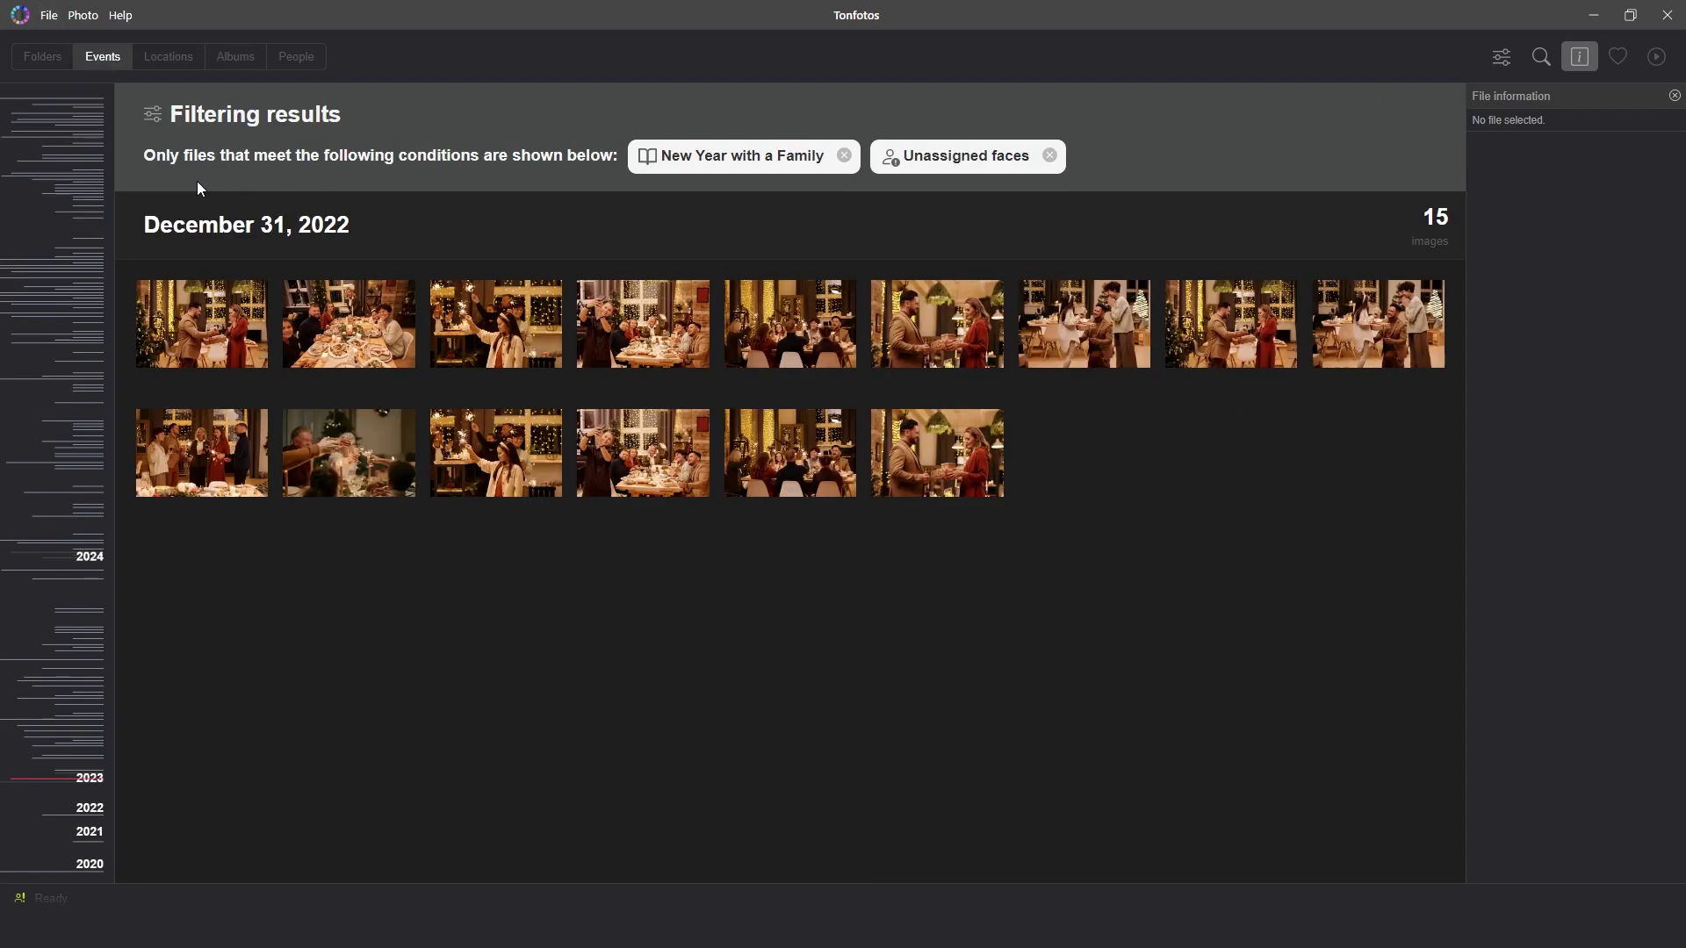
click(262, 294)
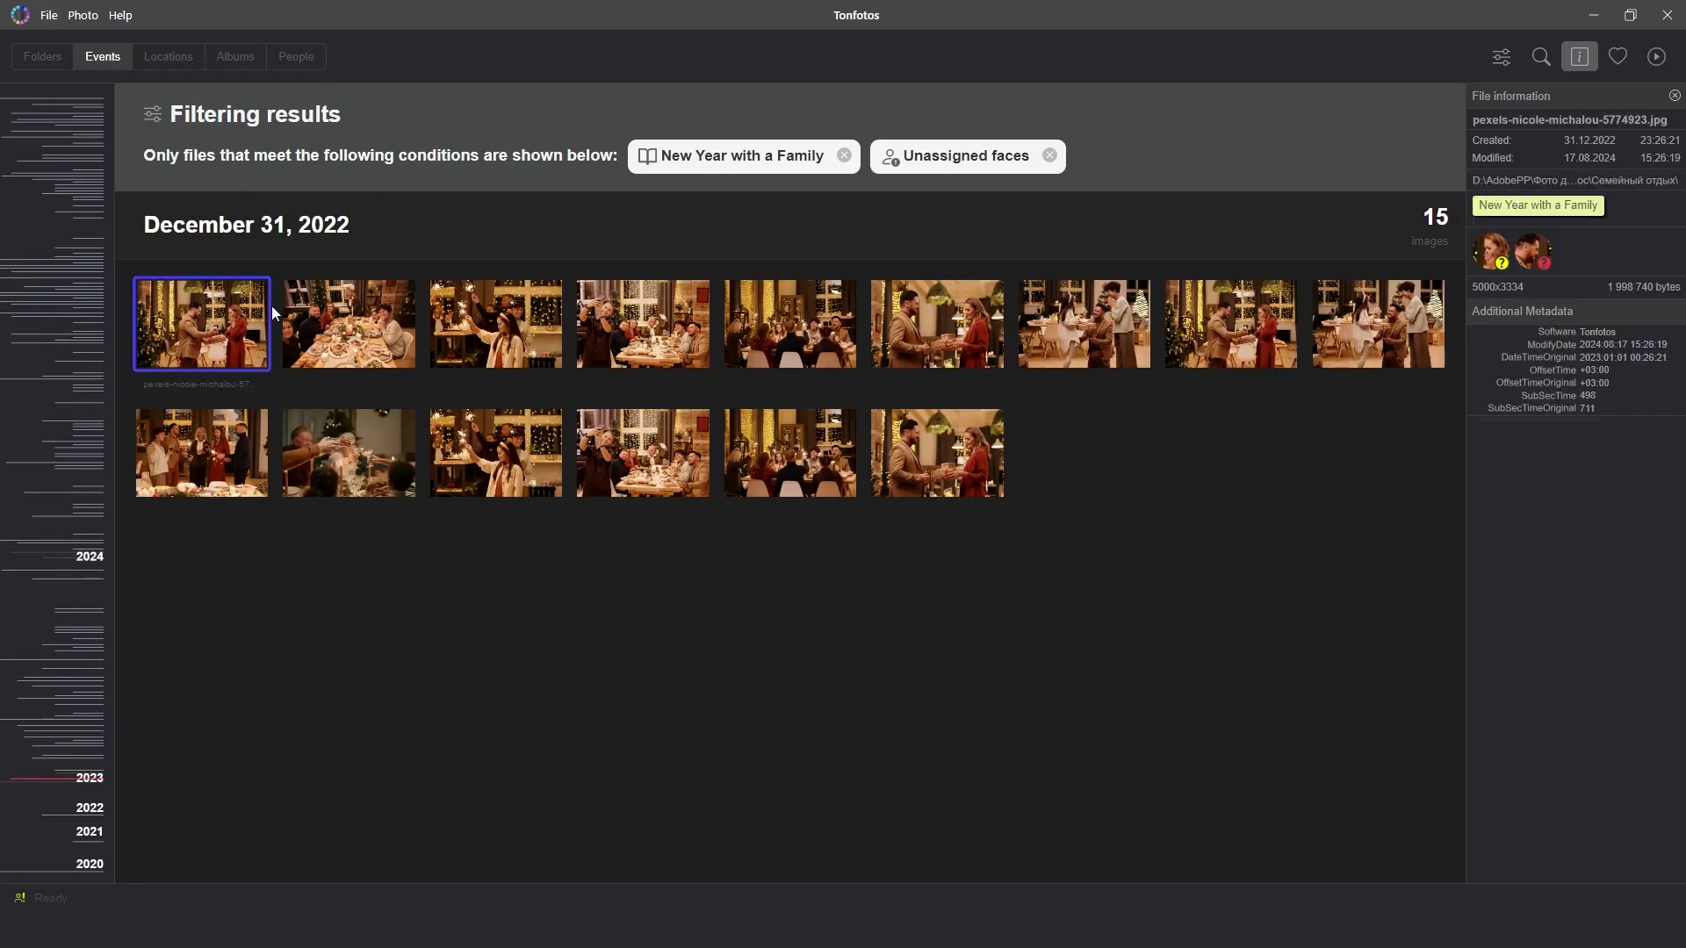
click(367, 319)
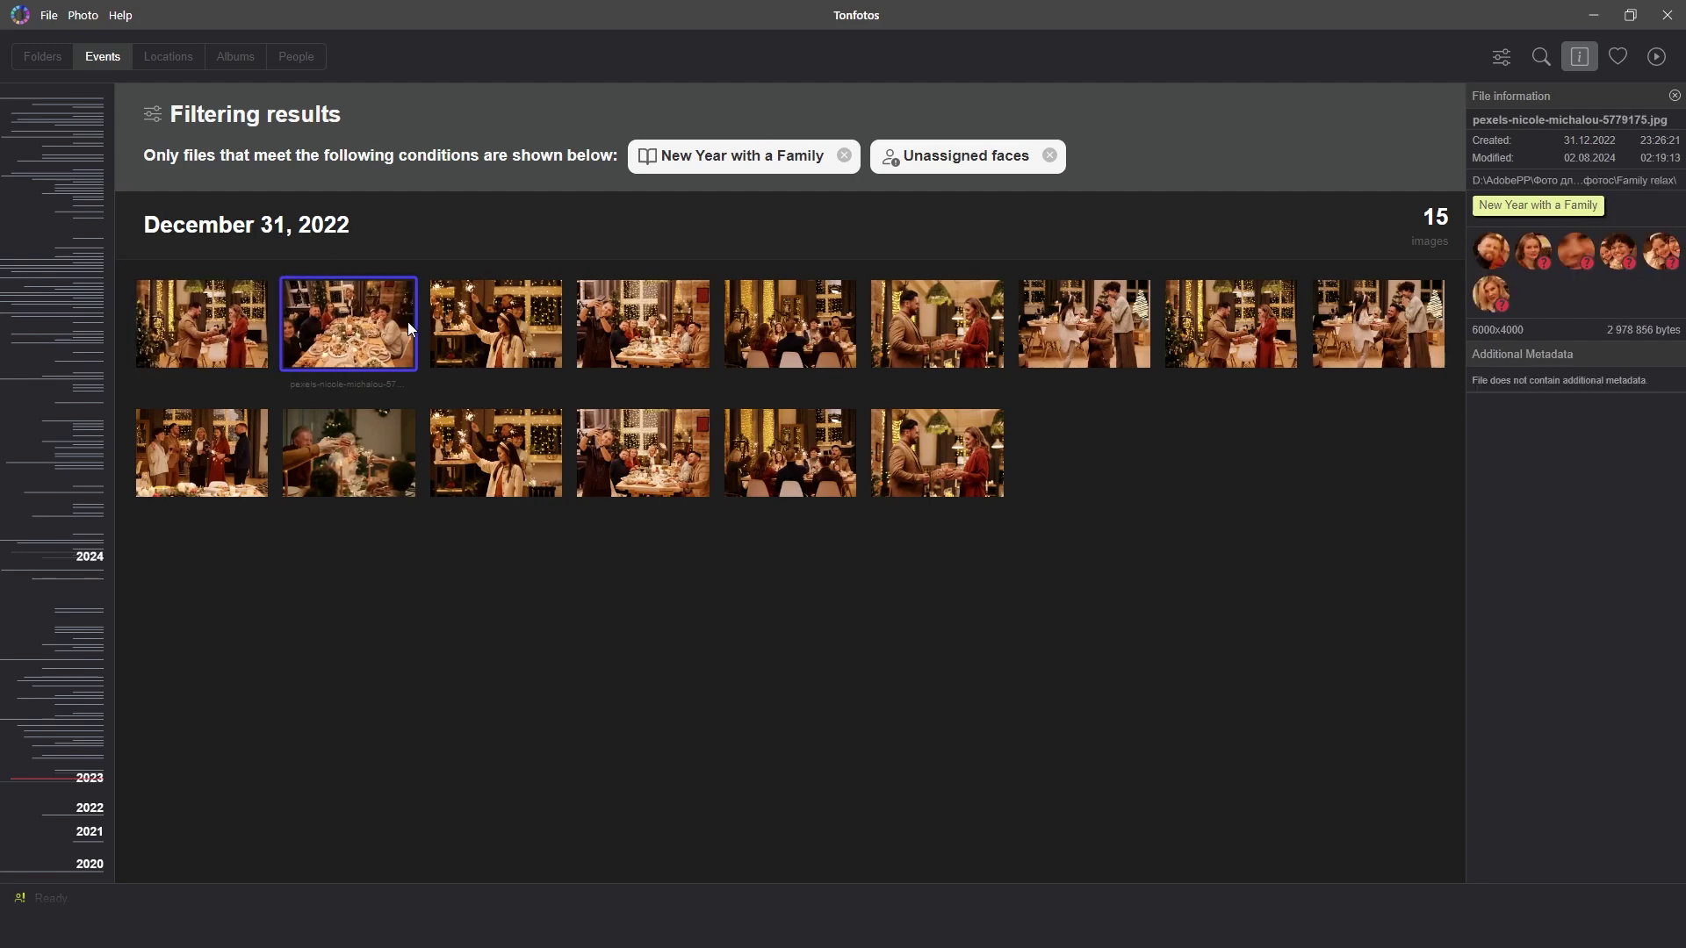
click(516, 325)
Check faces in the windmill road, three men, park and campfire guitar photos of the Братва folder
click(661, 340)
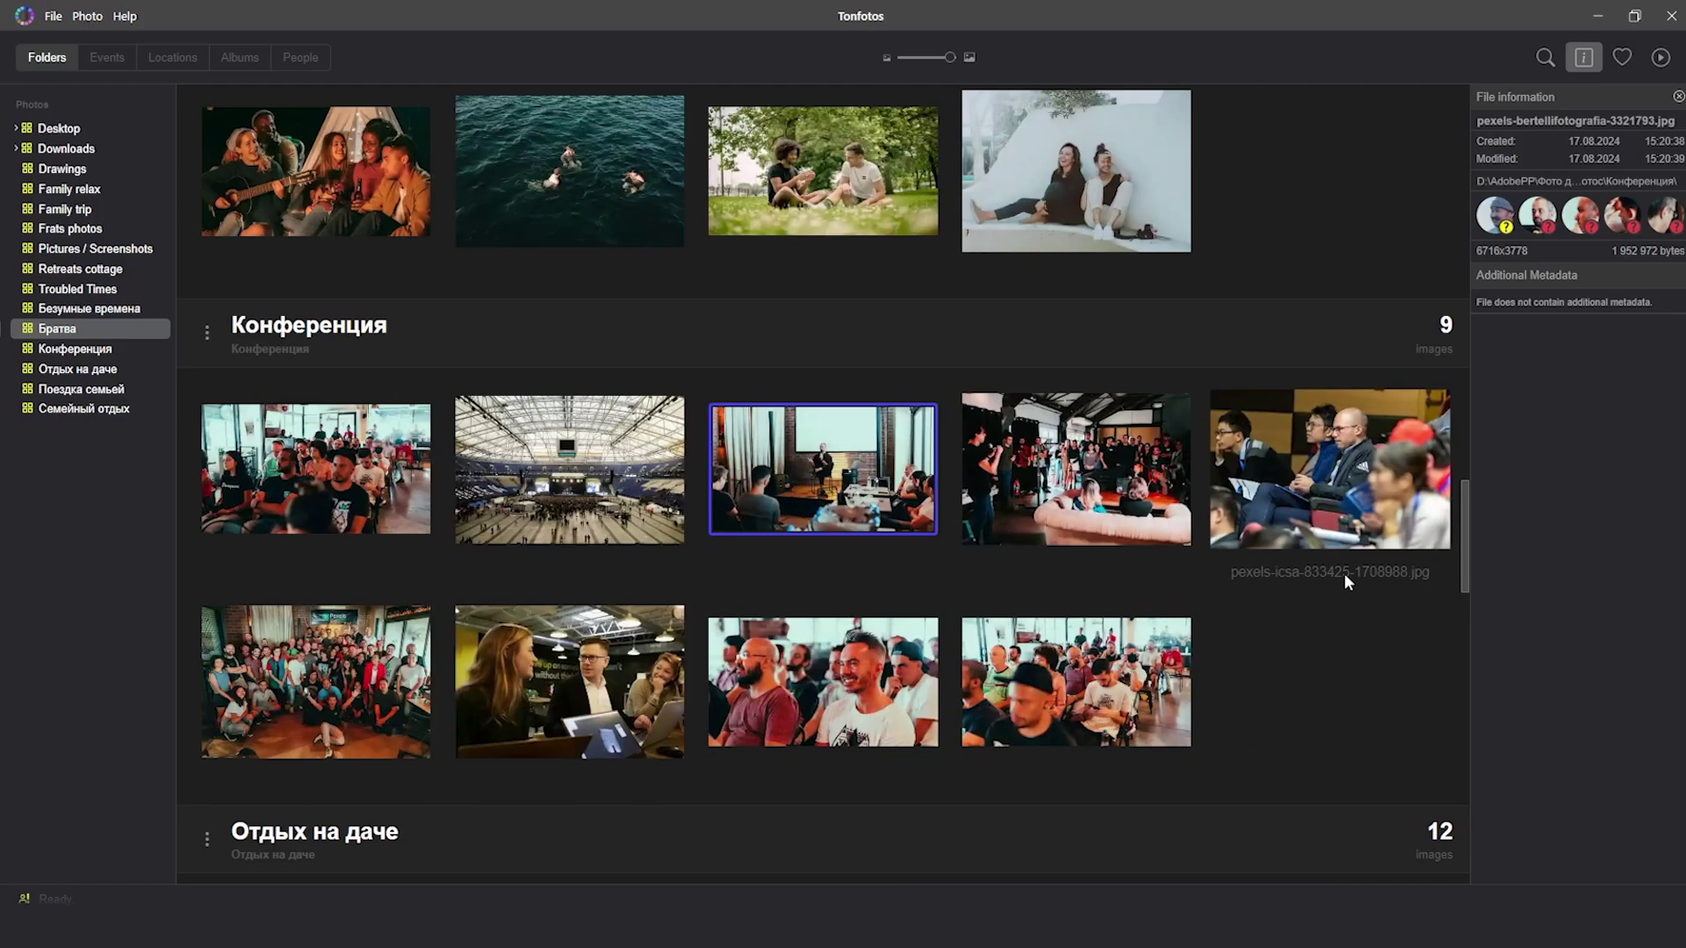
scroll(1339, 578, up, 3)
scroll(1341, 580, up, 3)
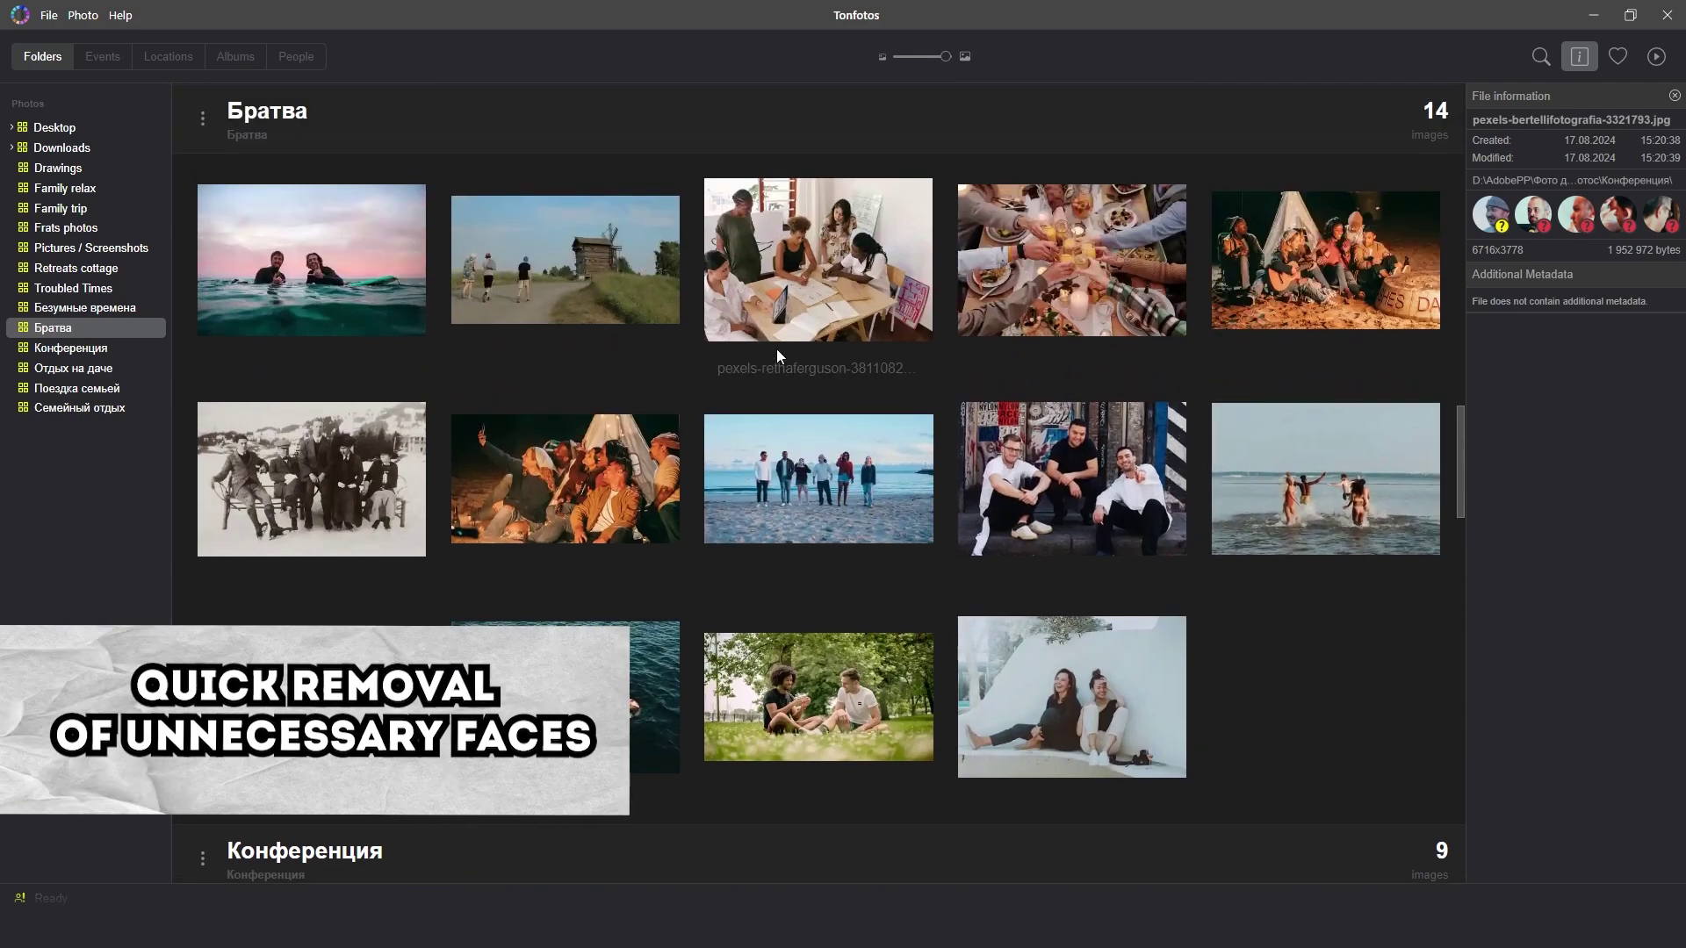
click(615, 286)
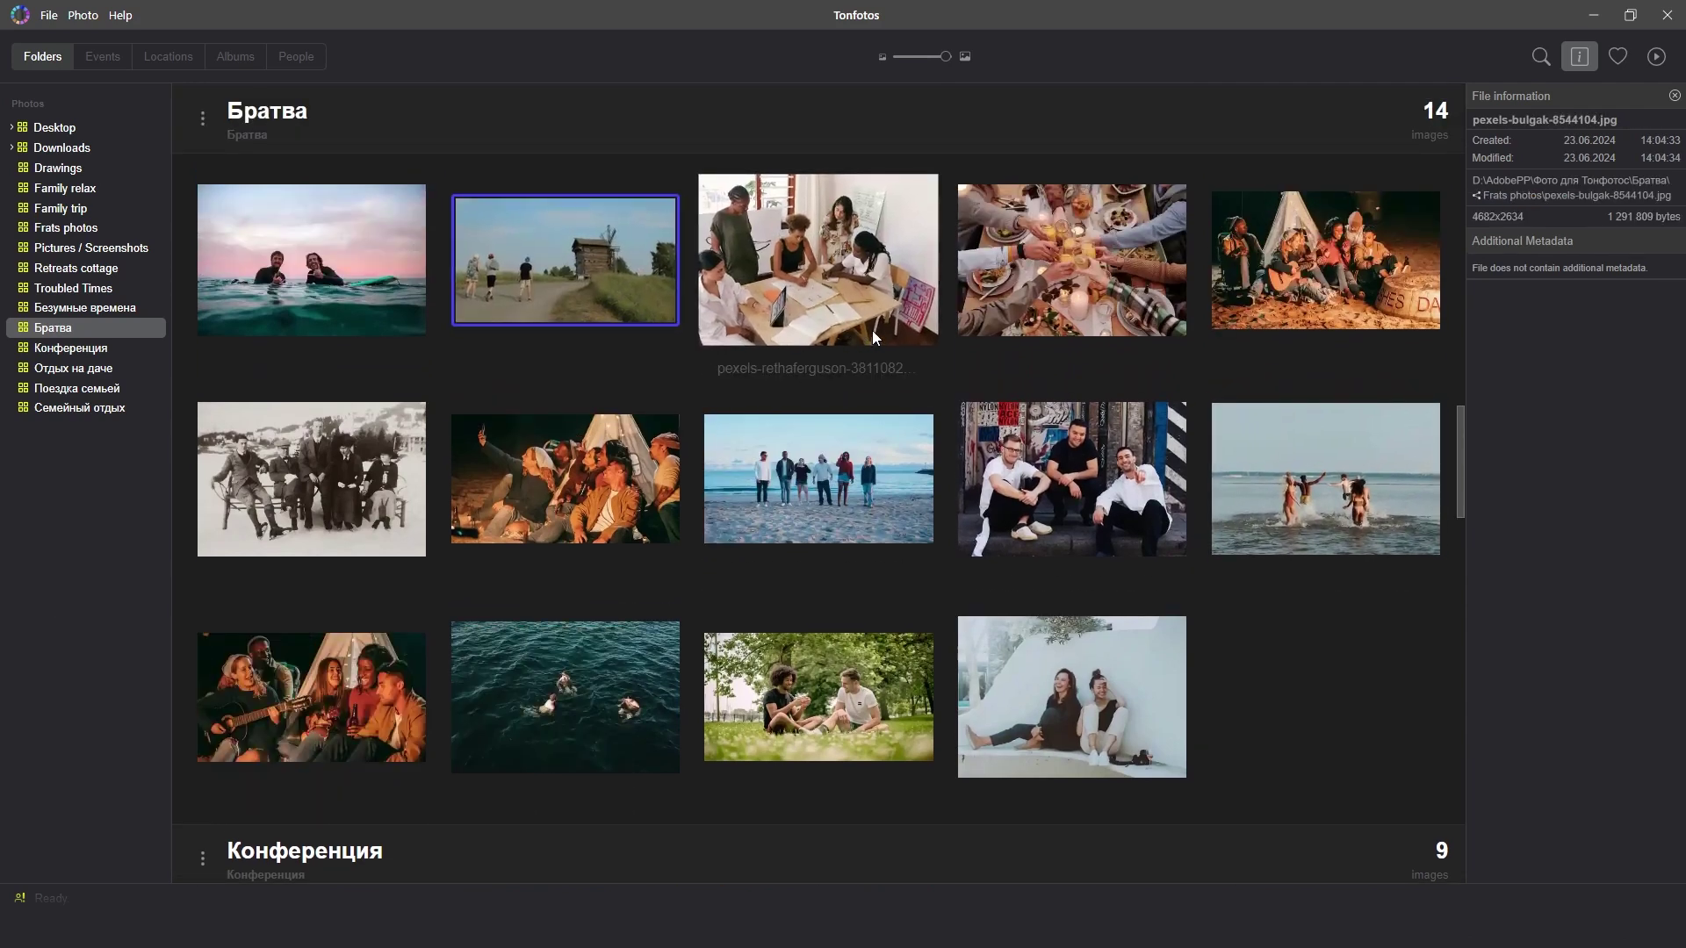
click(1055, 461)
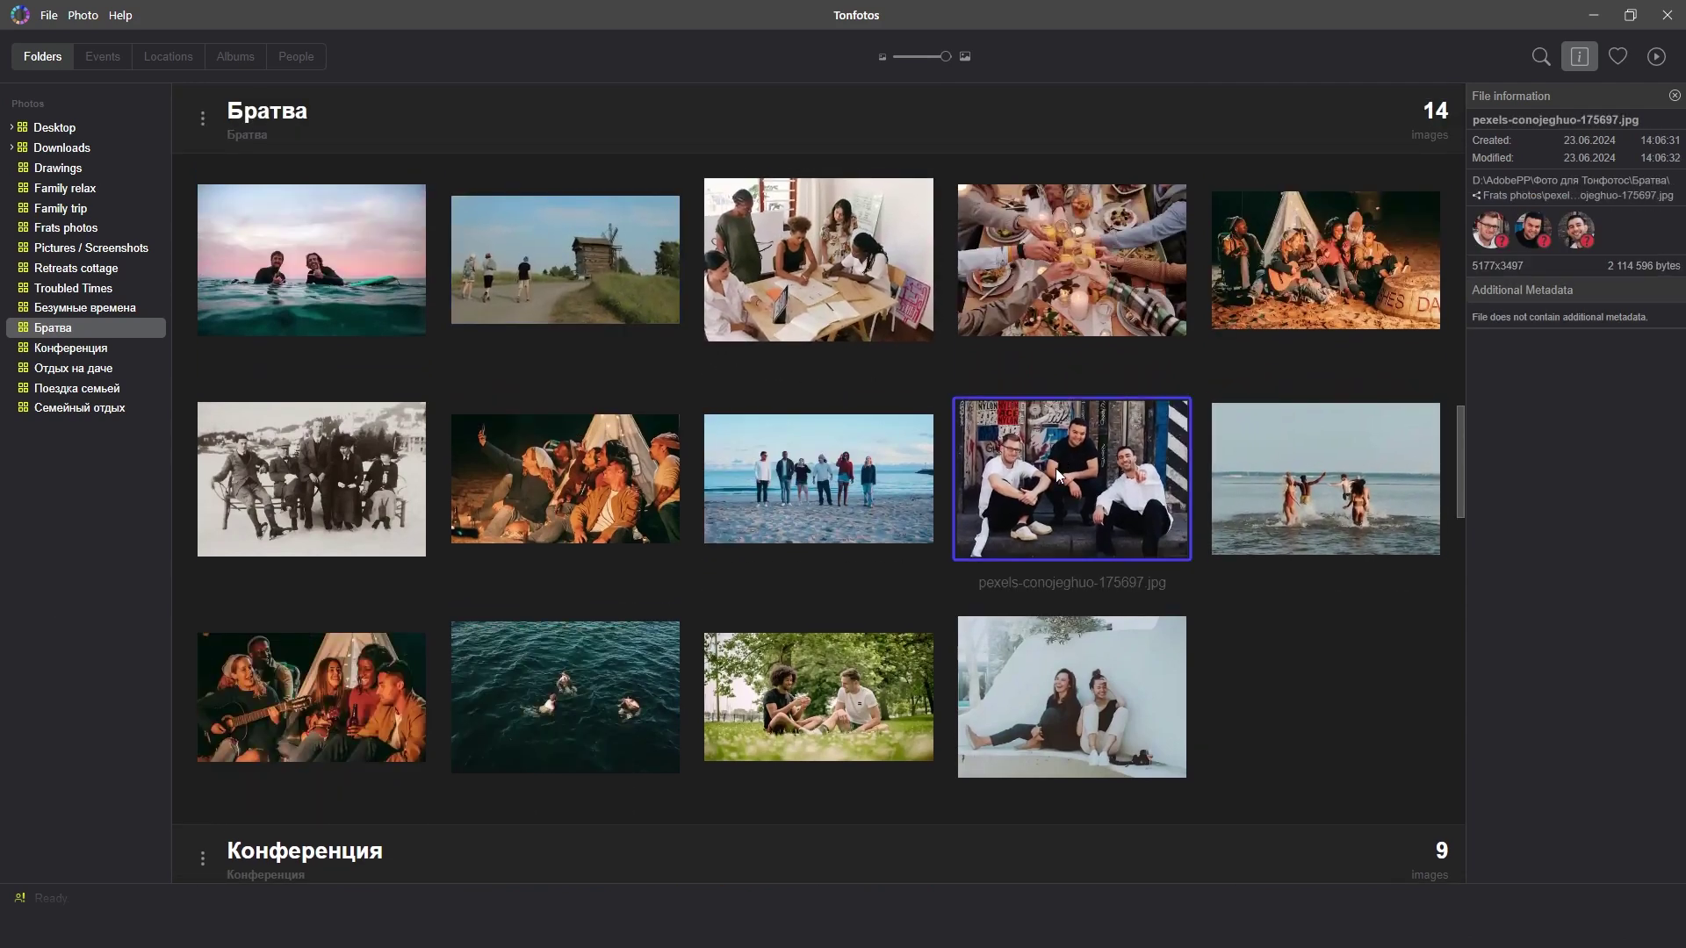
click(864, 659)
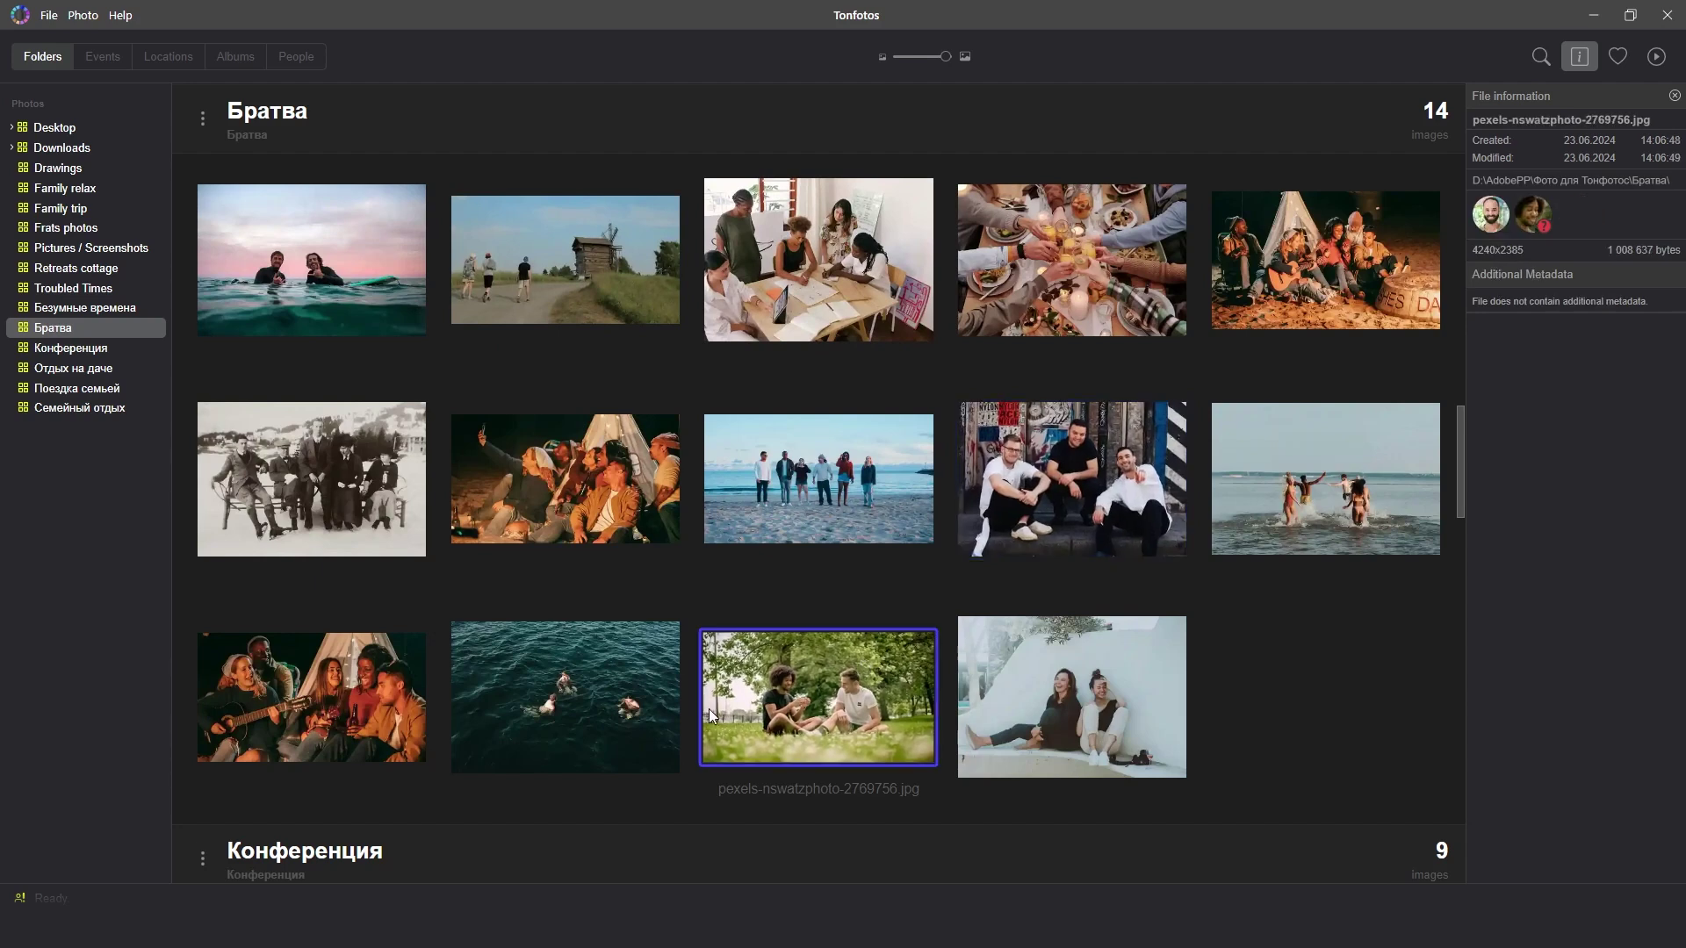
click(332, 728)
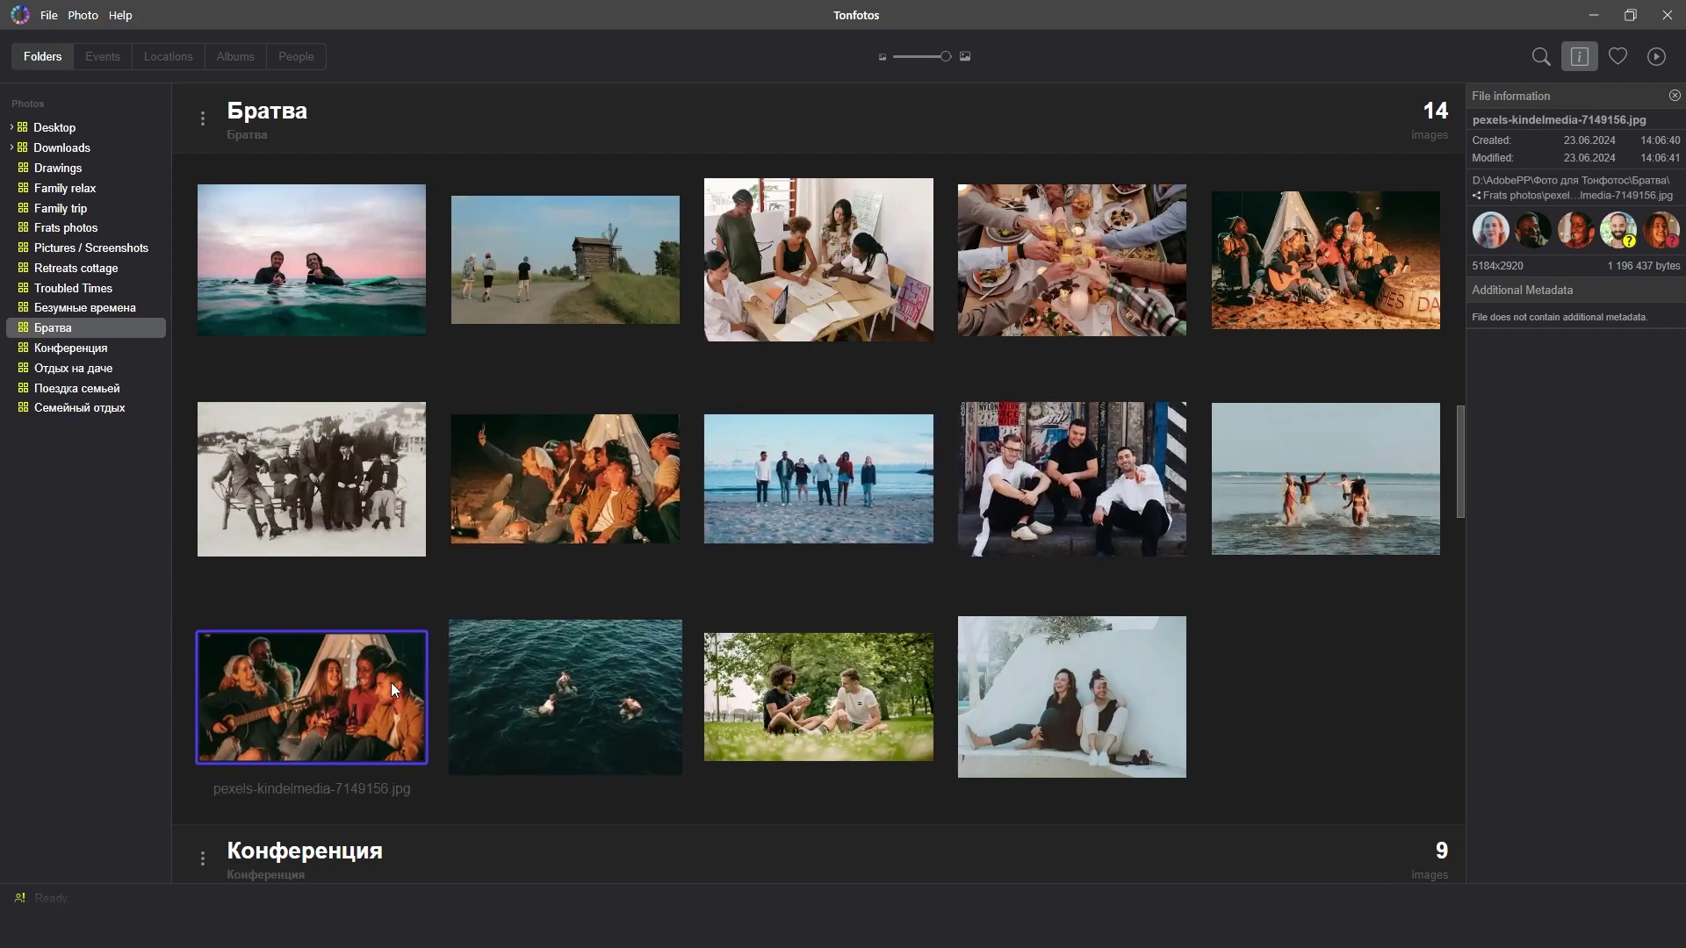
Ignore unassigned faces in the campfire photo, then in all 14 Братва folder photos
key(ctrl+i)
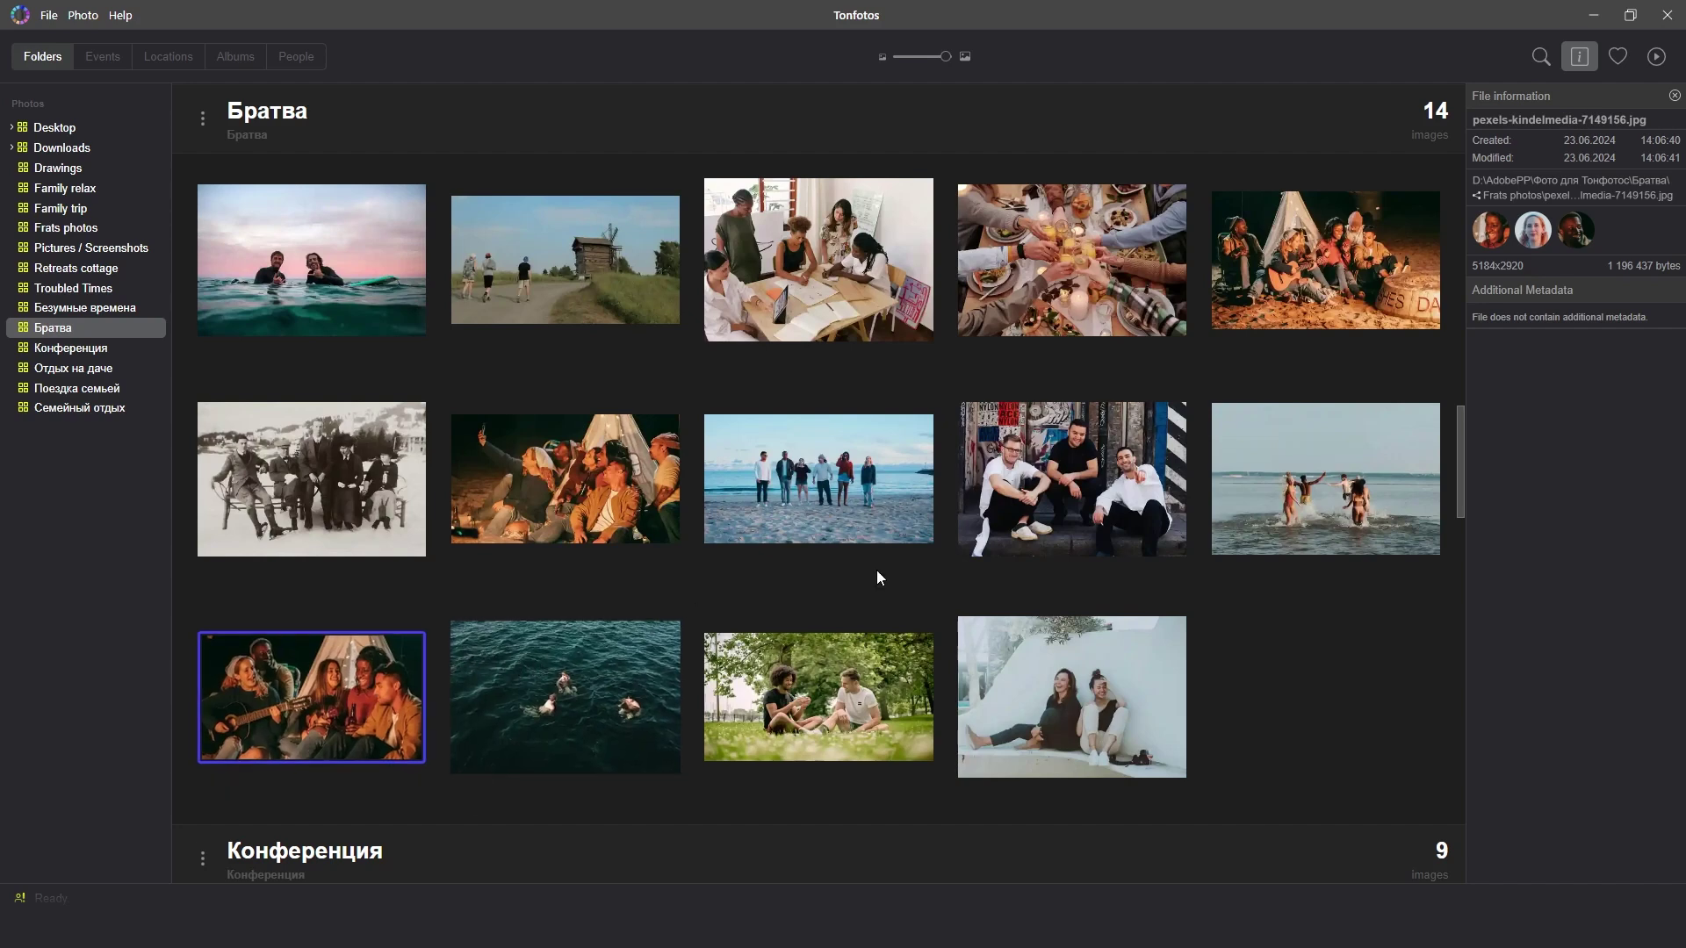
click(982, 555)
click(889, 678)
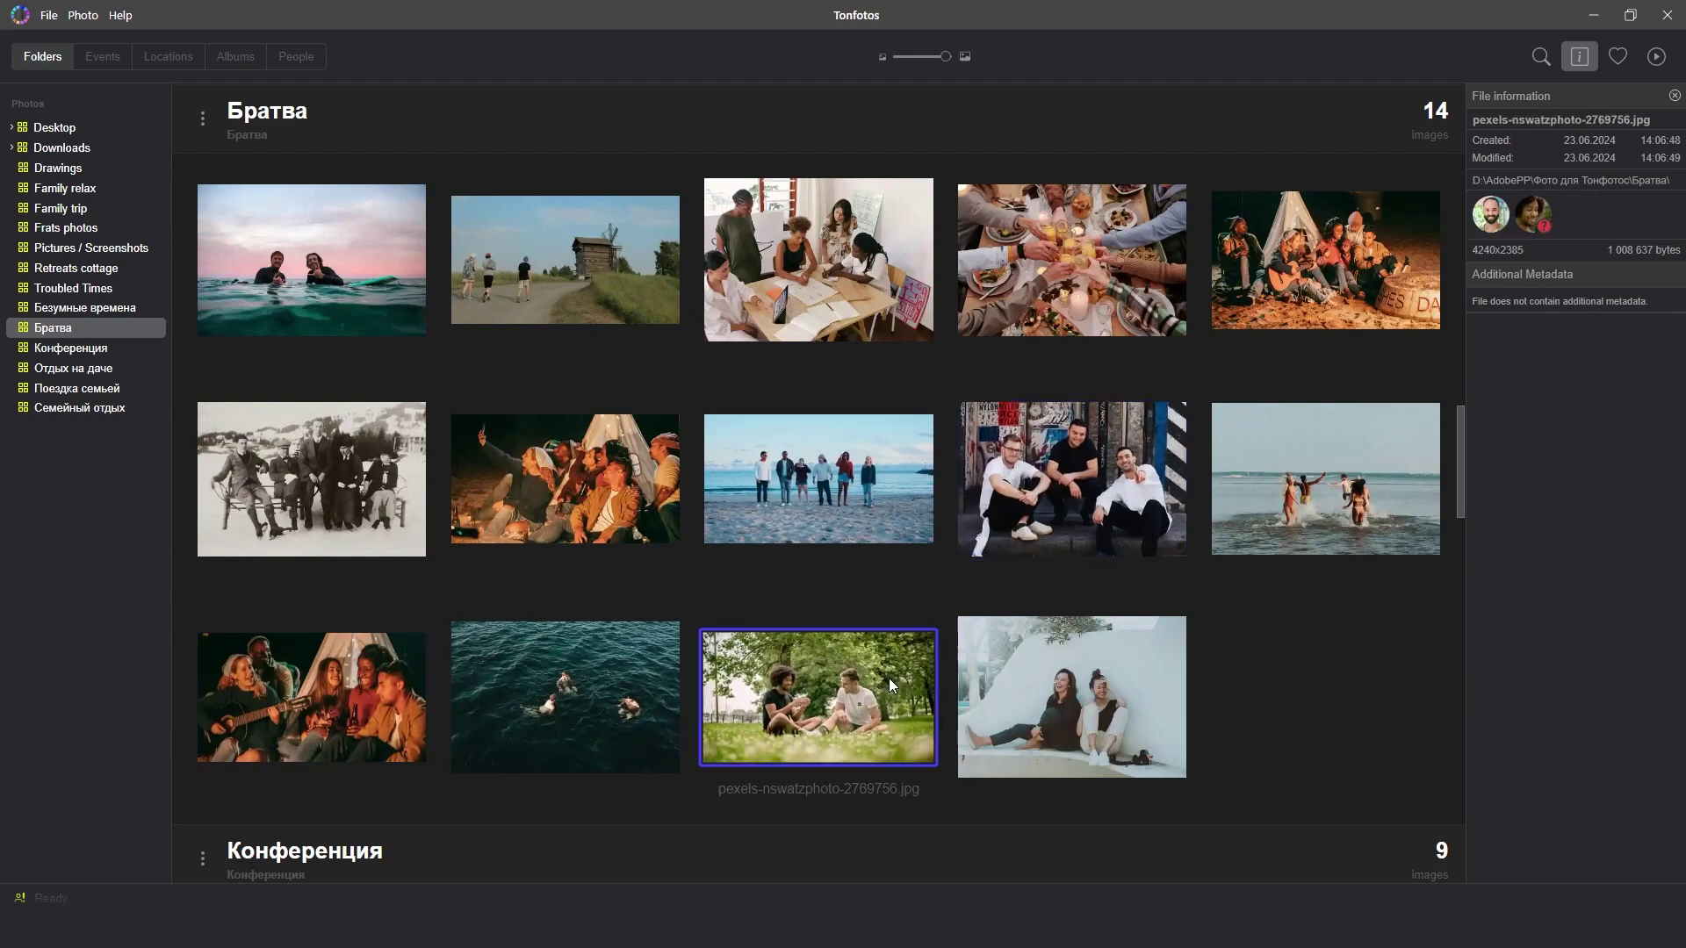
key(ctrl+a)
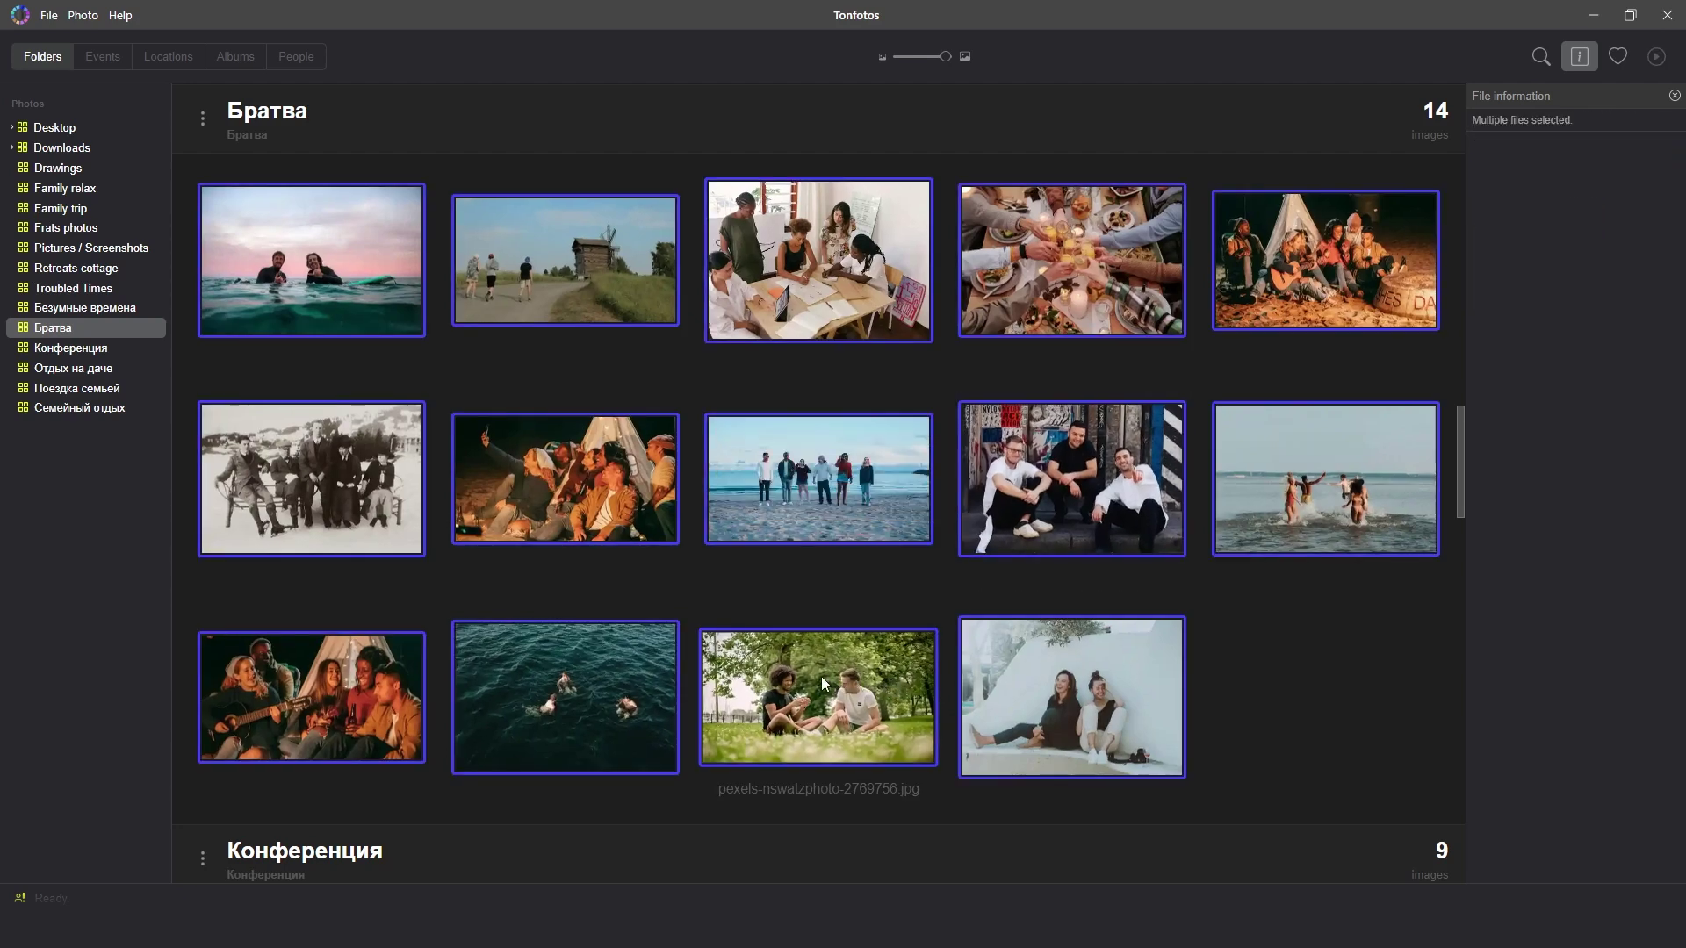
key(ctrl+i)
Verify the three men, surfers, campfire guitar and park photos' unassigned faces were cleared
click(1062, 483)
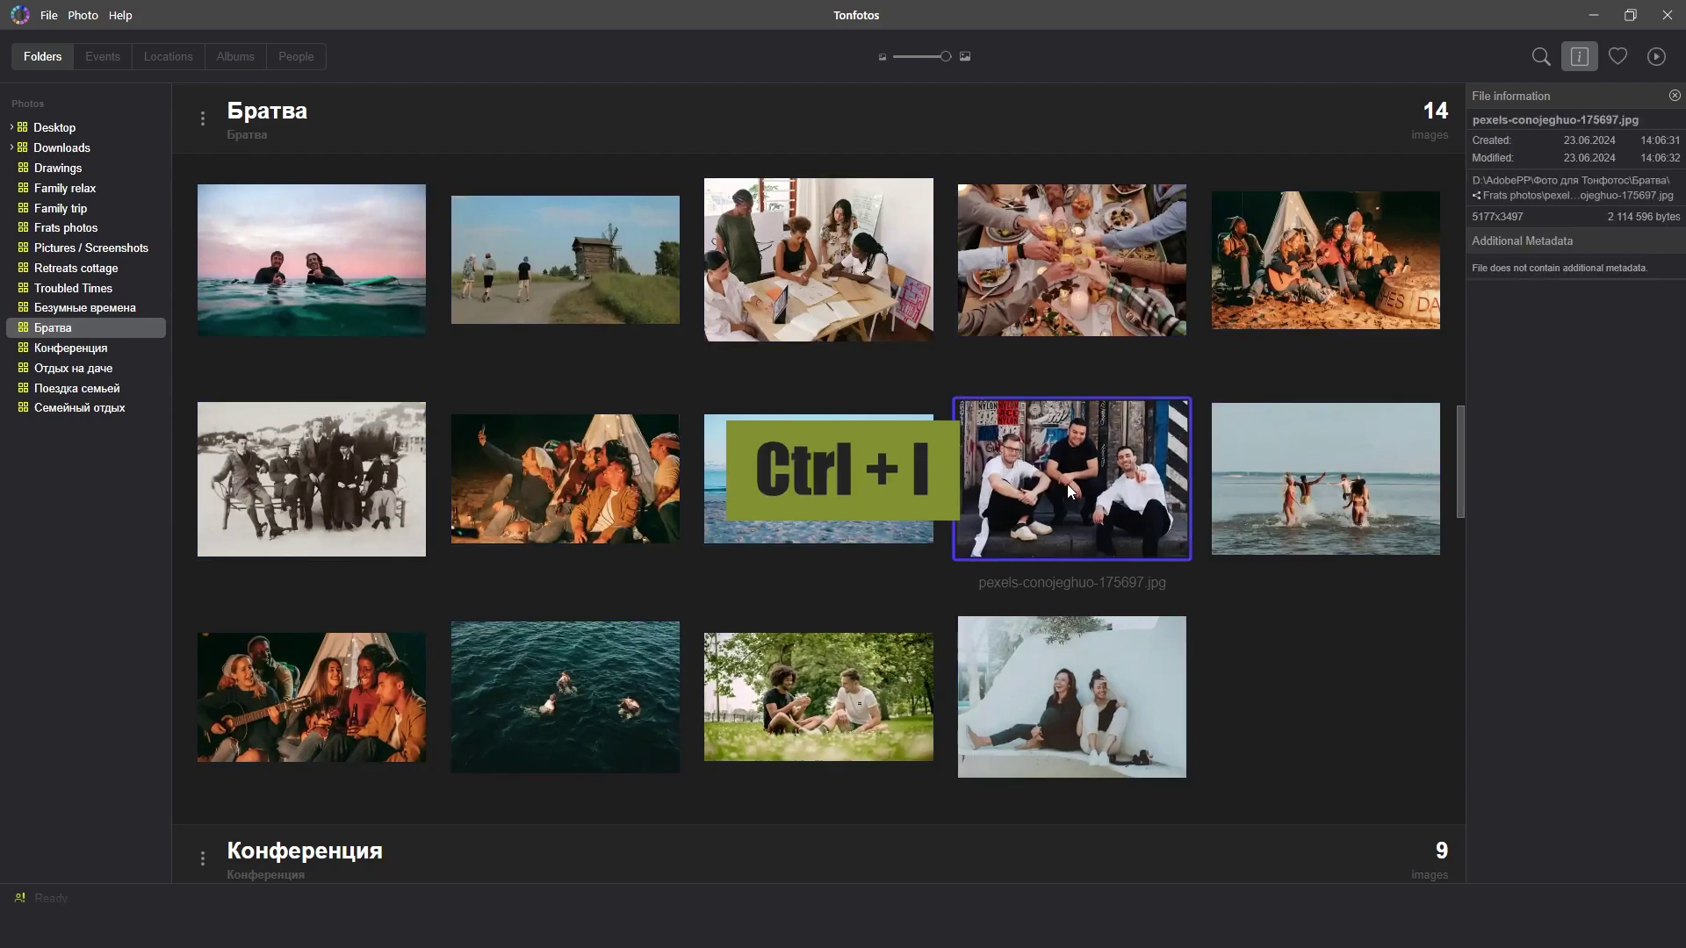
click(328, 330)
click(346, 672)
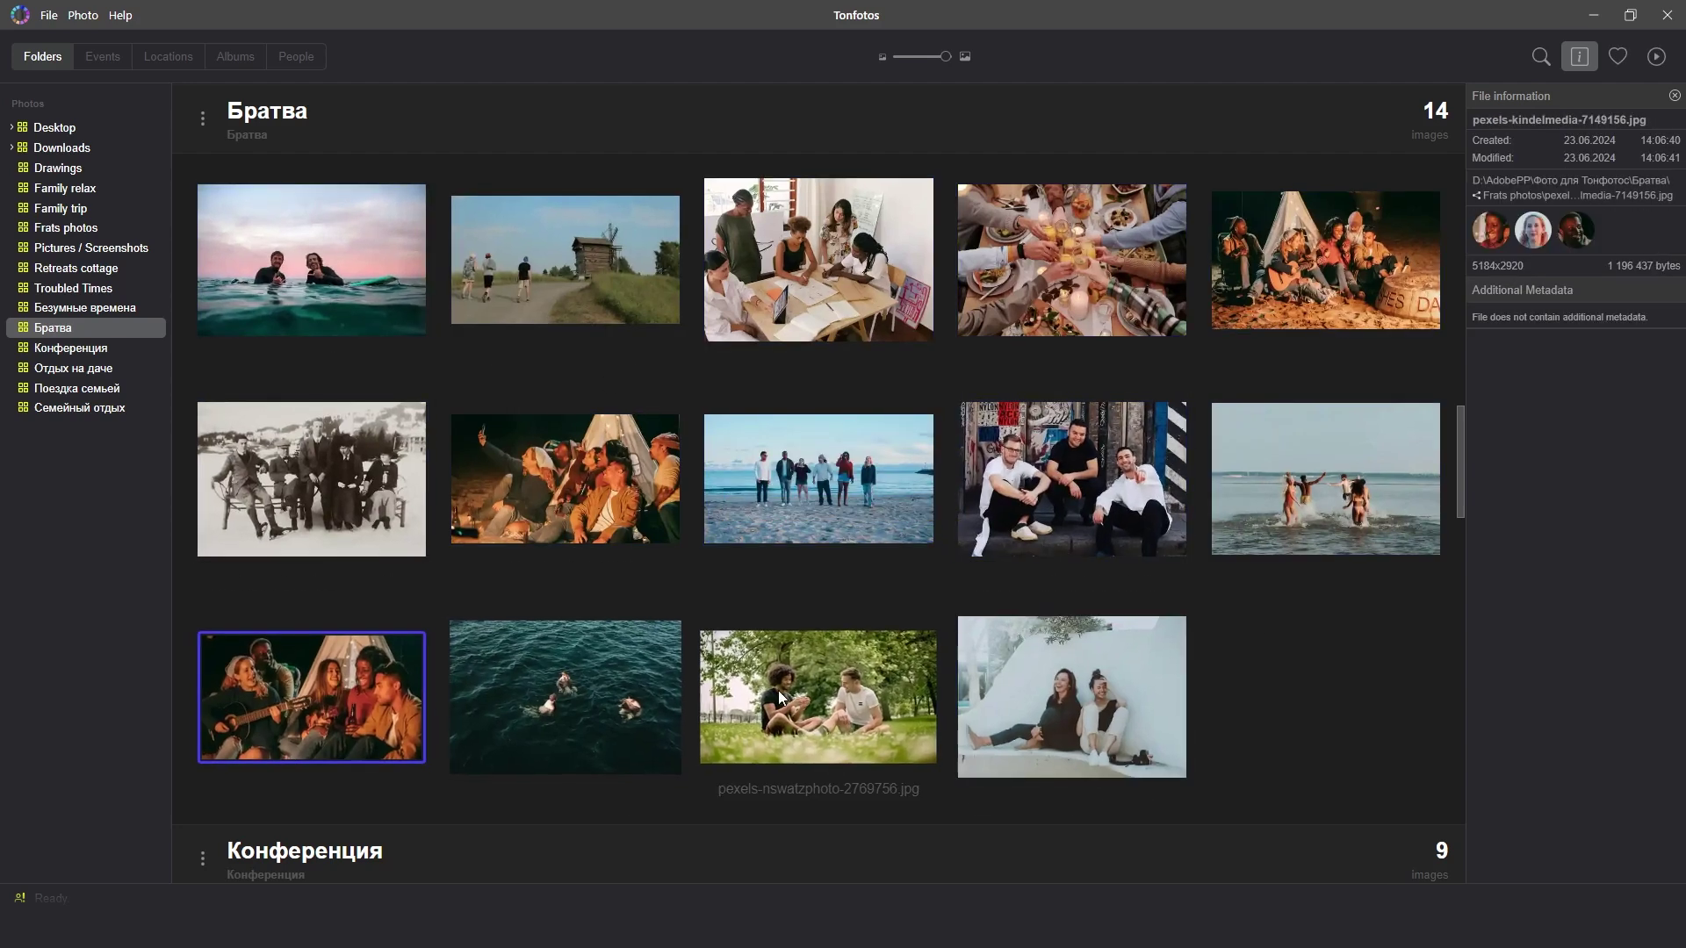
click(819, 698)
Ignore all unassigned faces in the crowded Конференция folder photo
scroll(1121, 493, down, 5)
click(1103, 492)
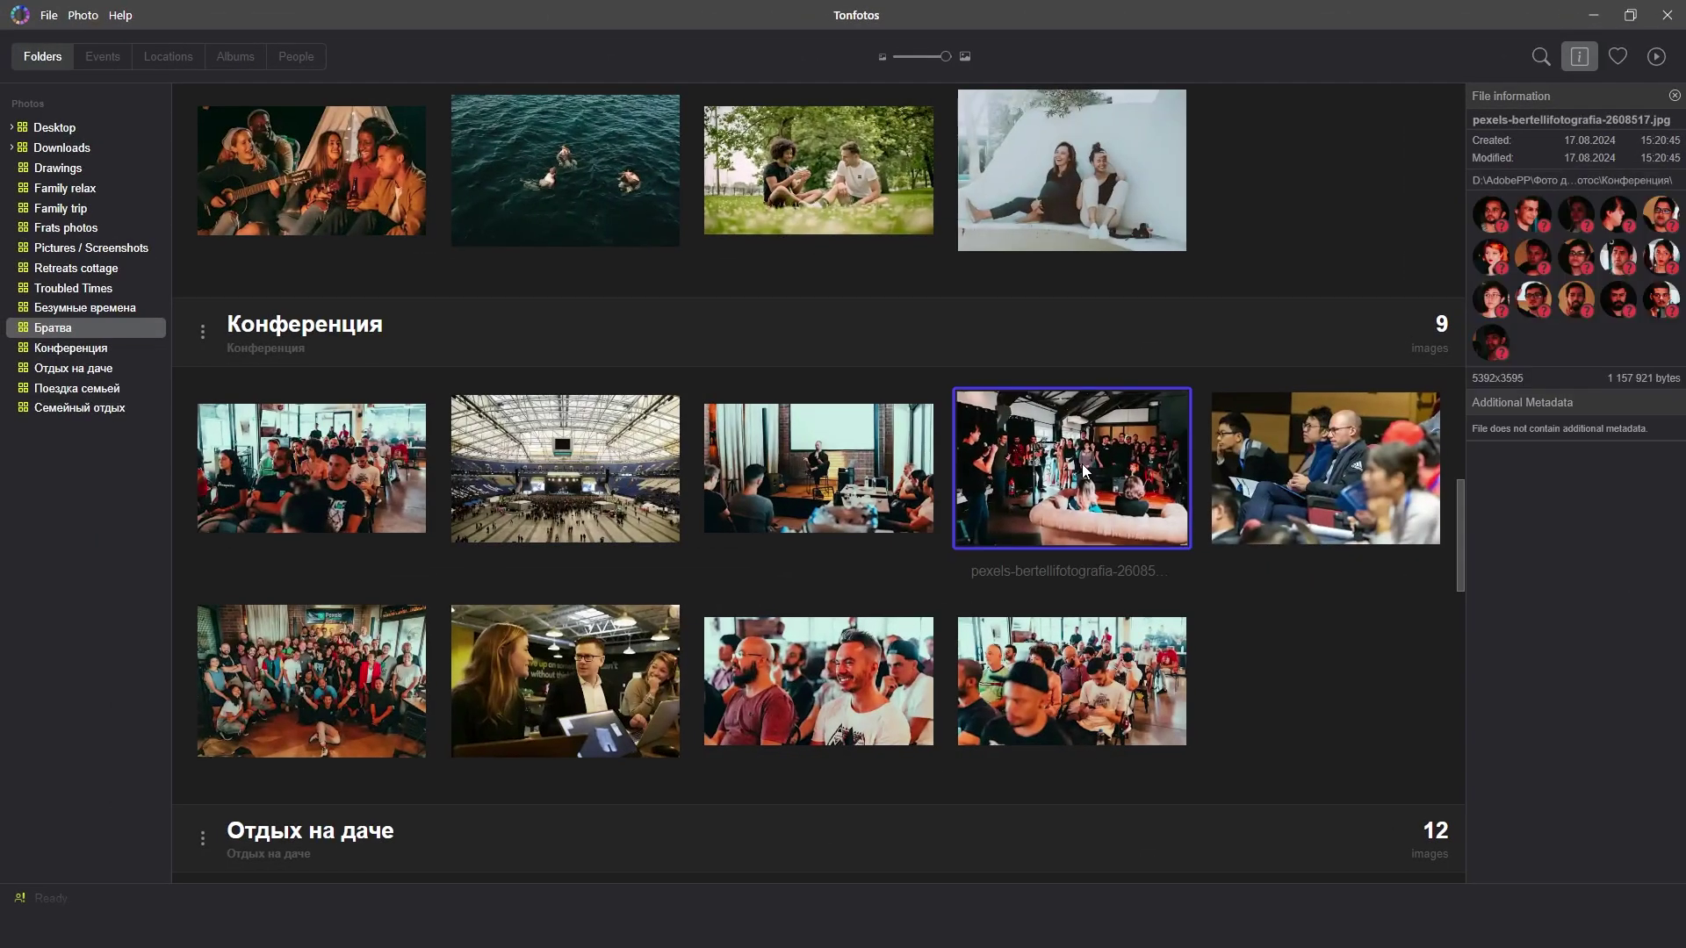
right_click(1083, 463)
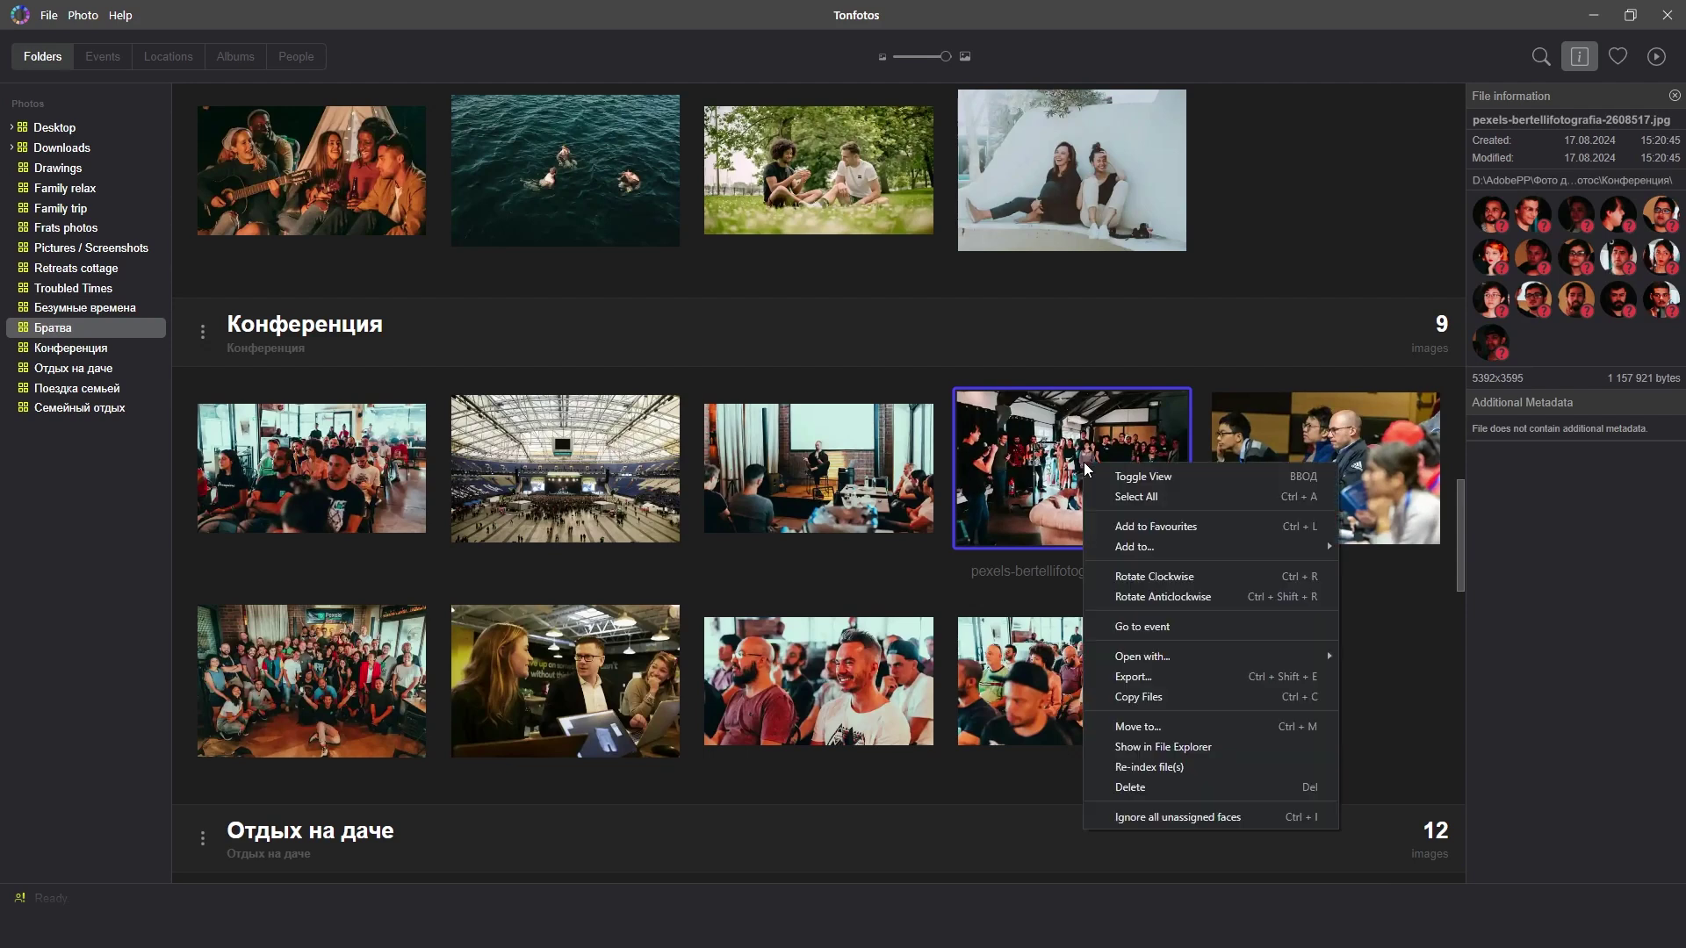
click(1230, 822)
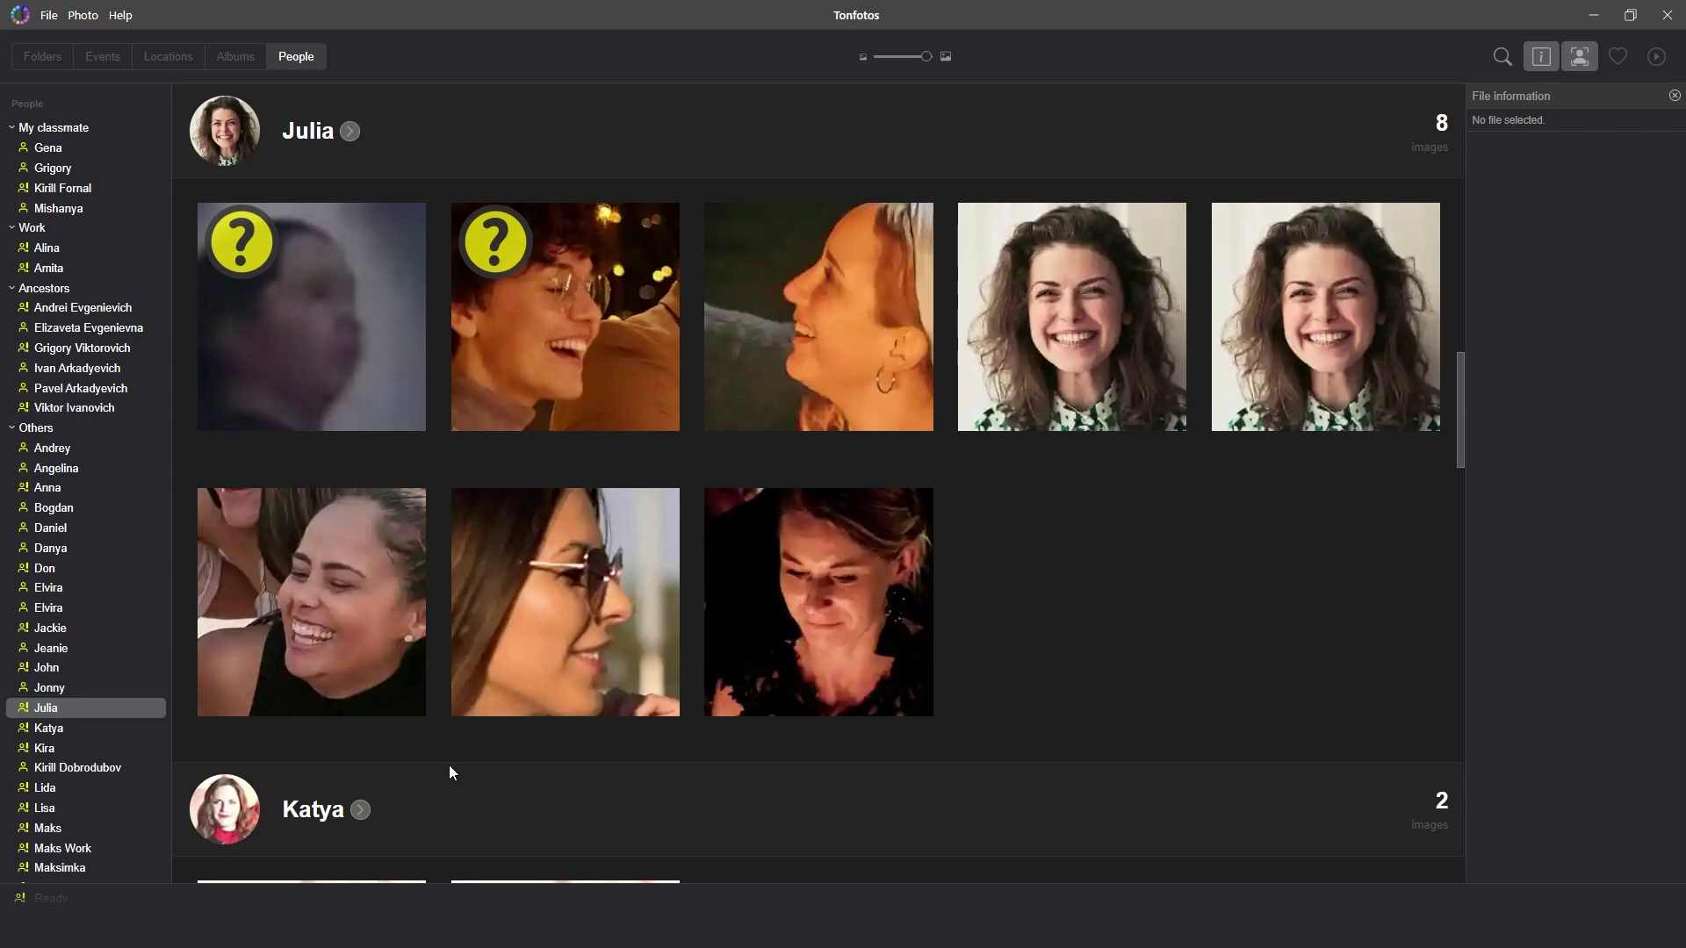
right_click(144, 716)
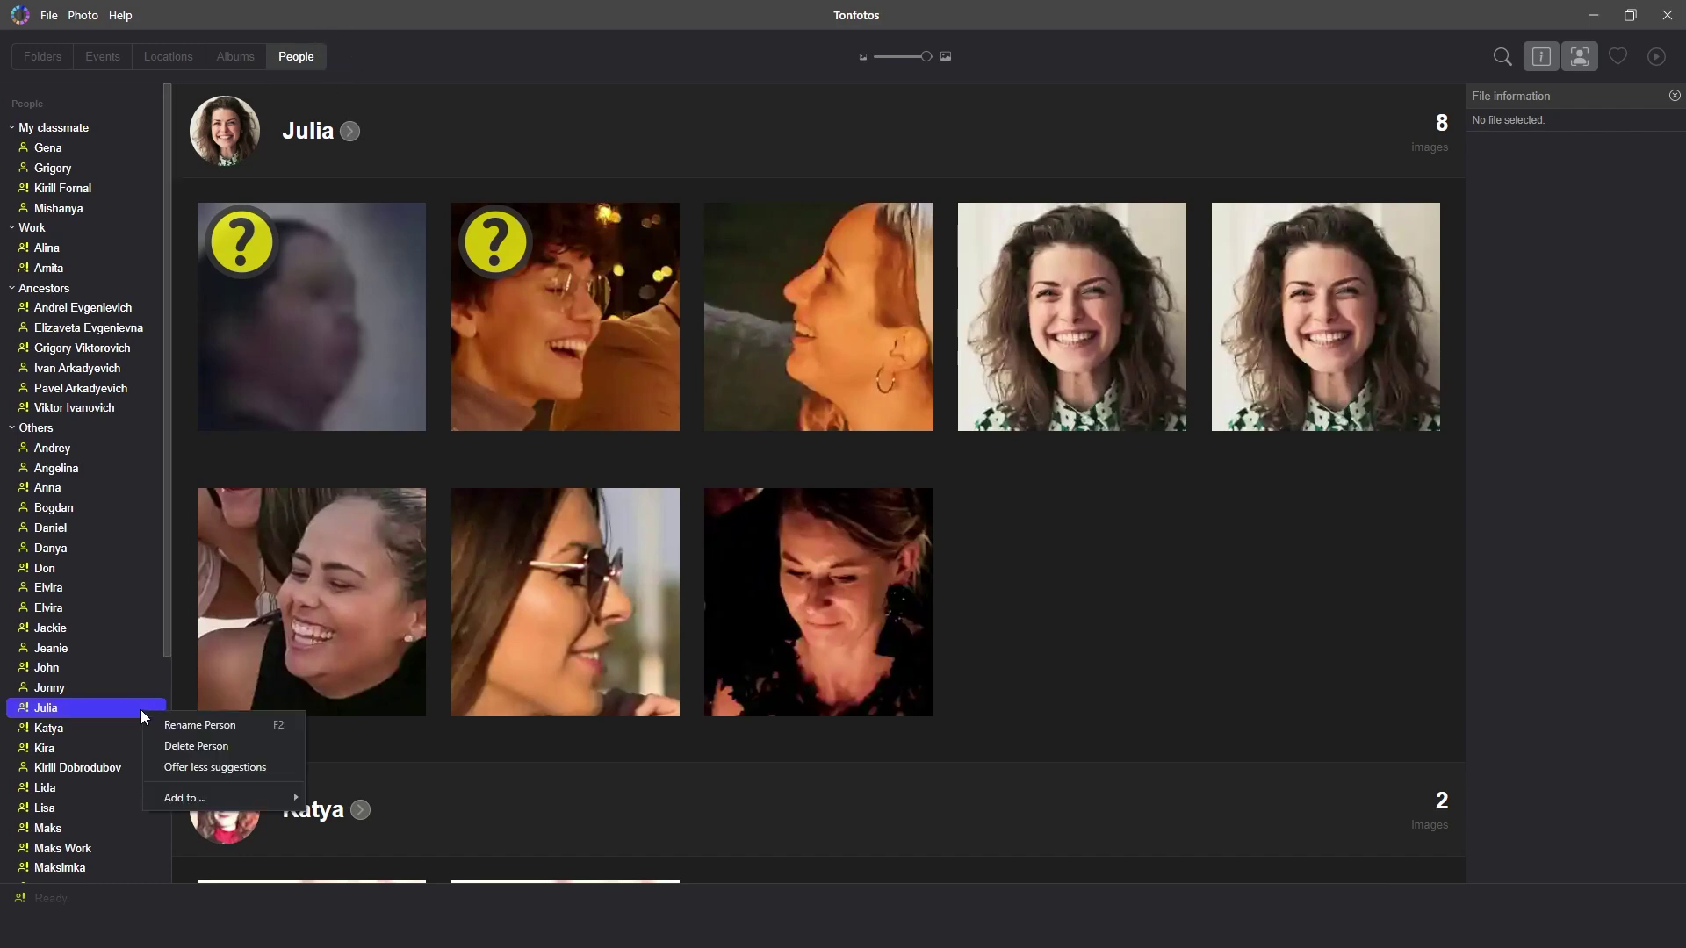
mouse_move(223, 797)
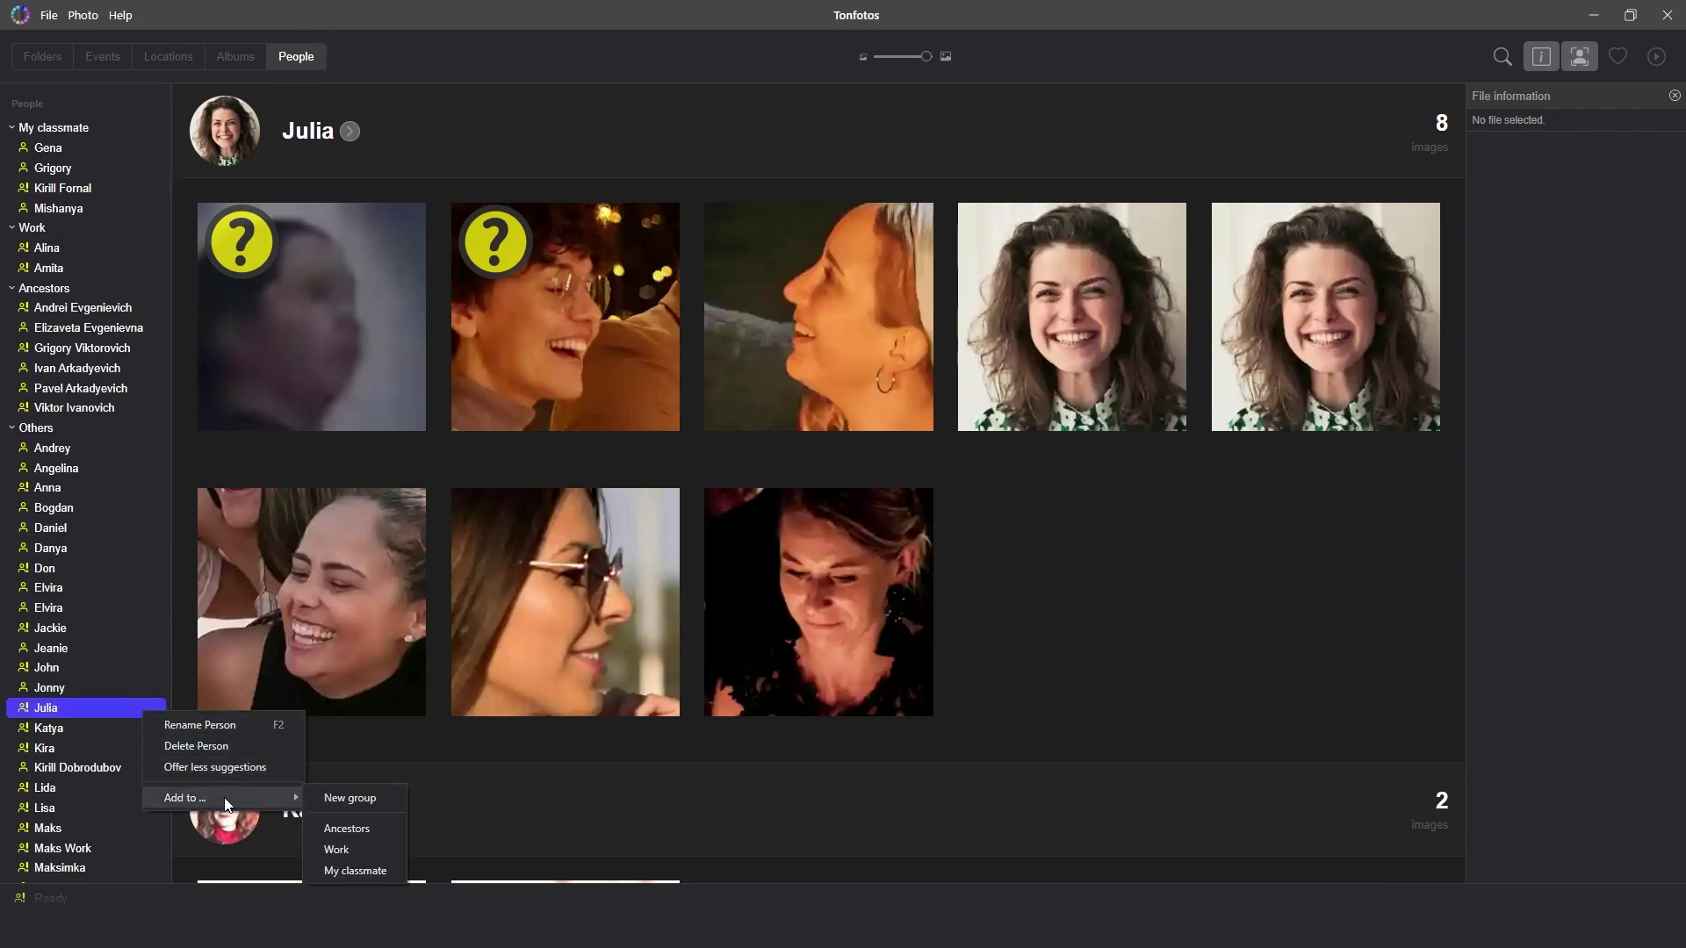
click(397, 799)
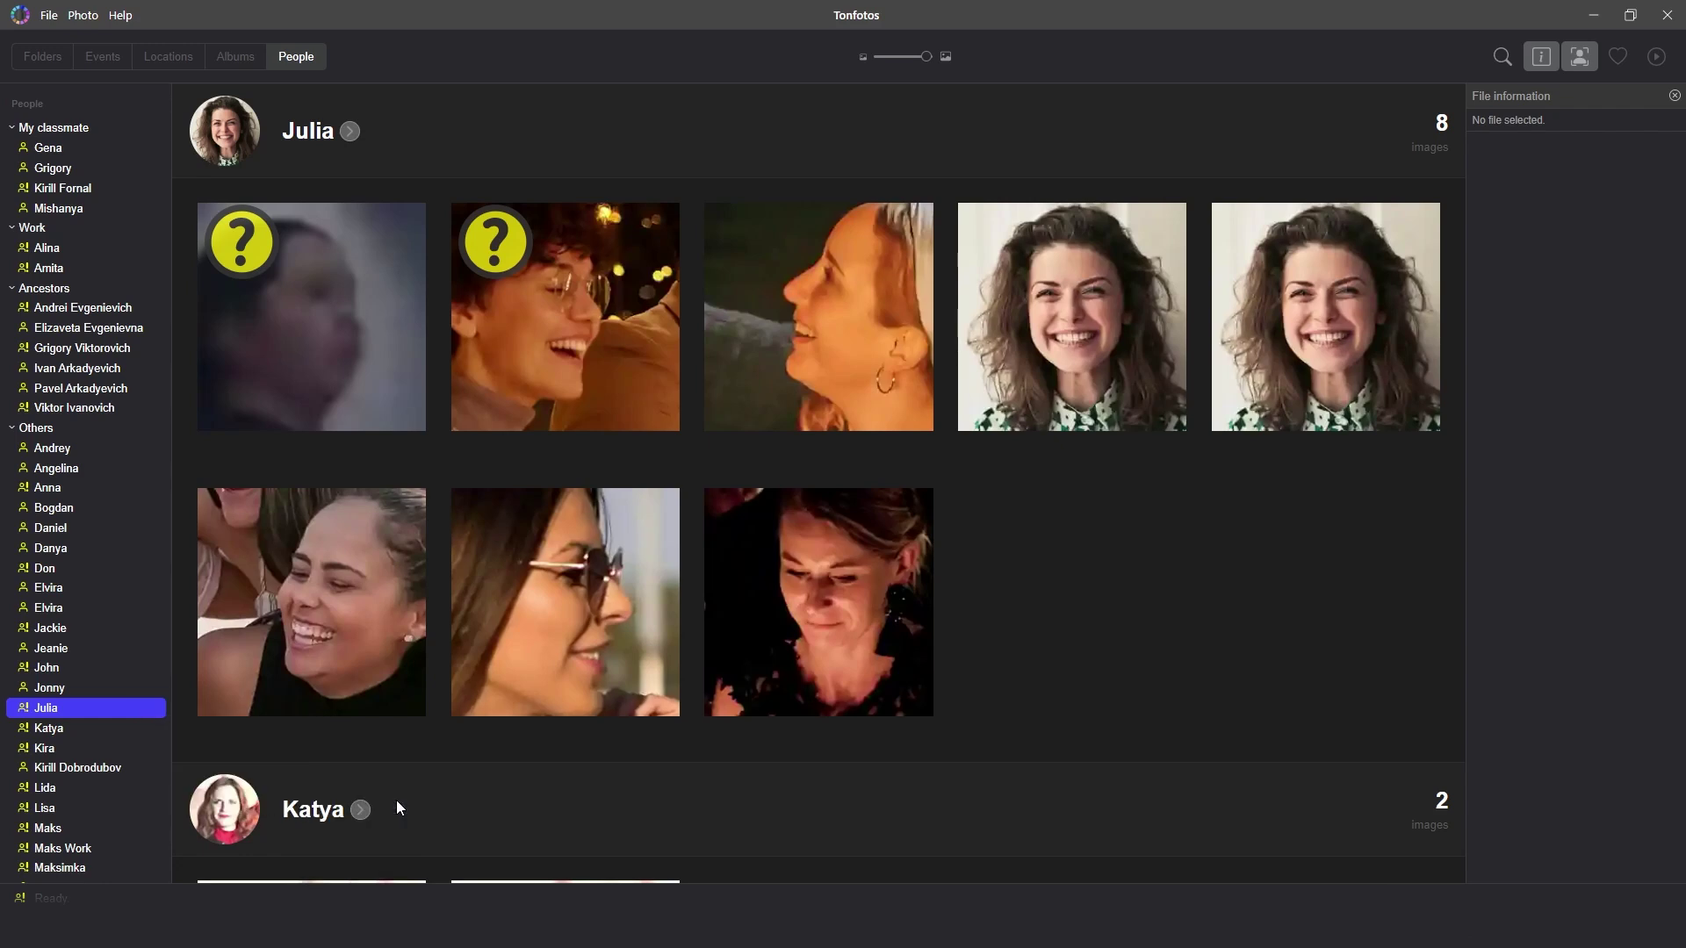
text(Family)
key(Return)
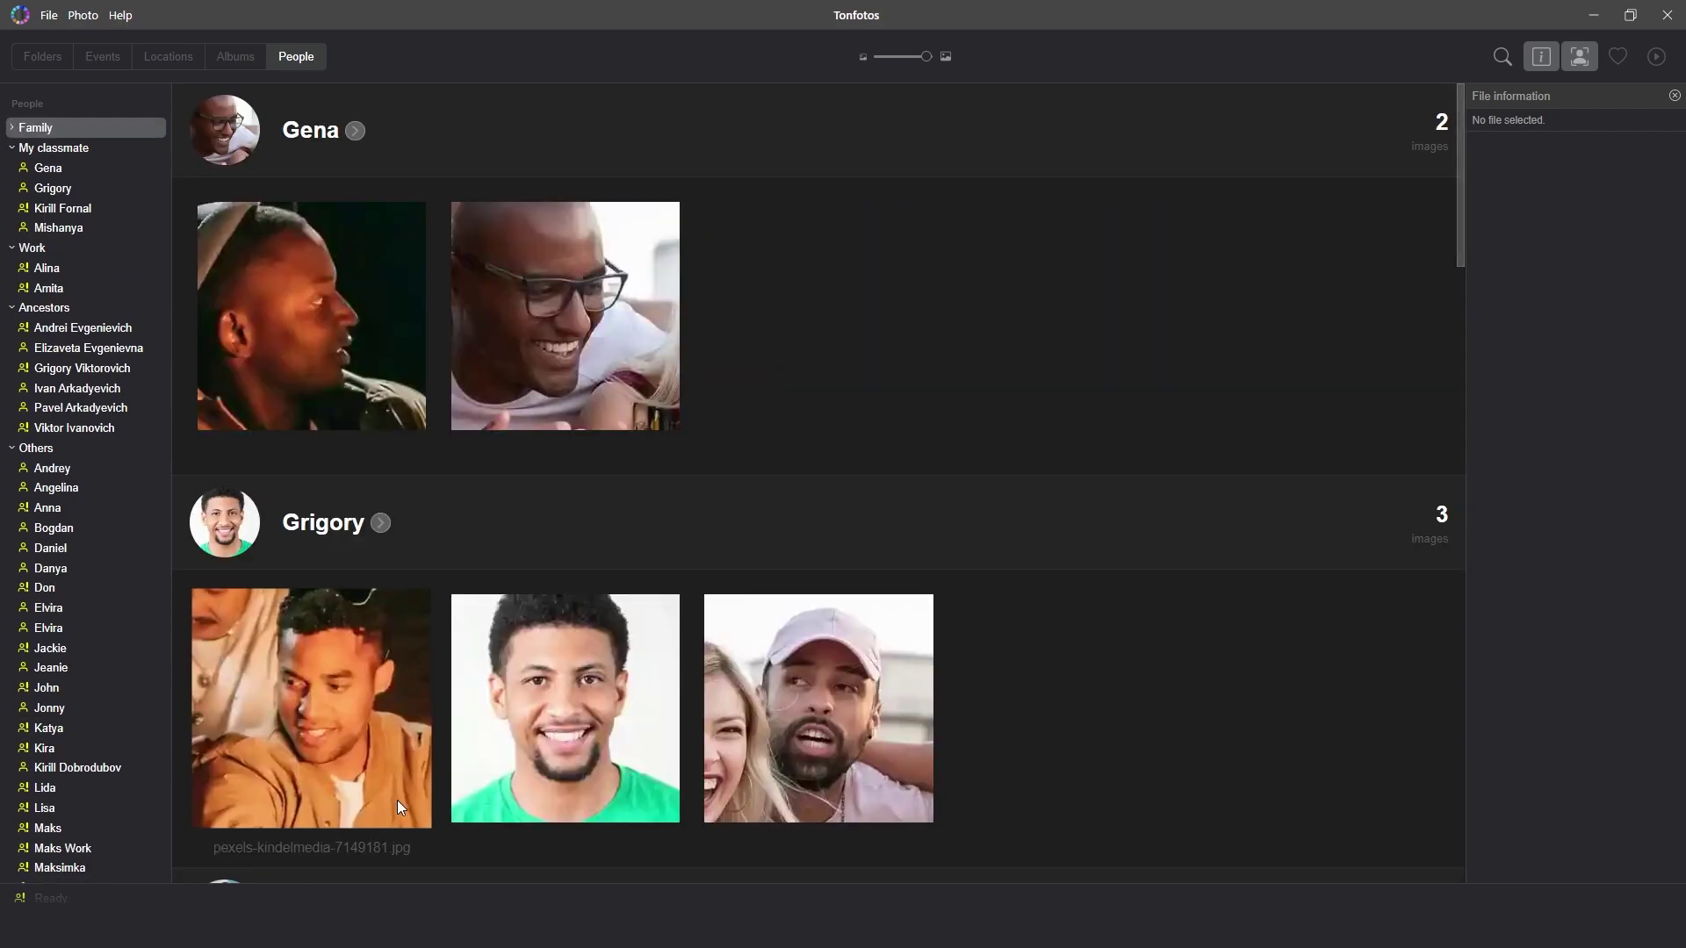
click(17, 129)
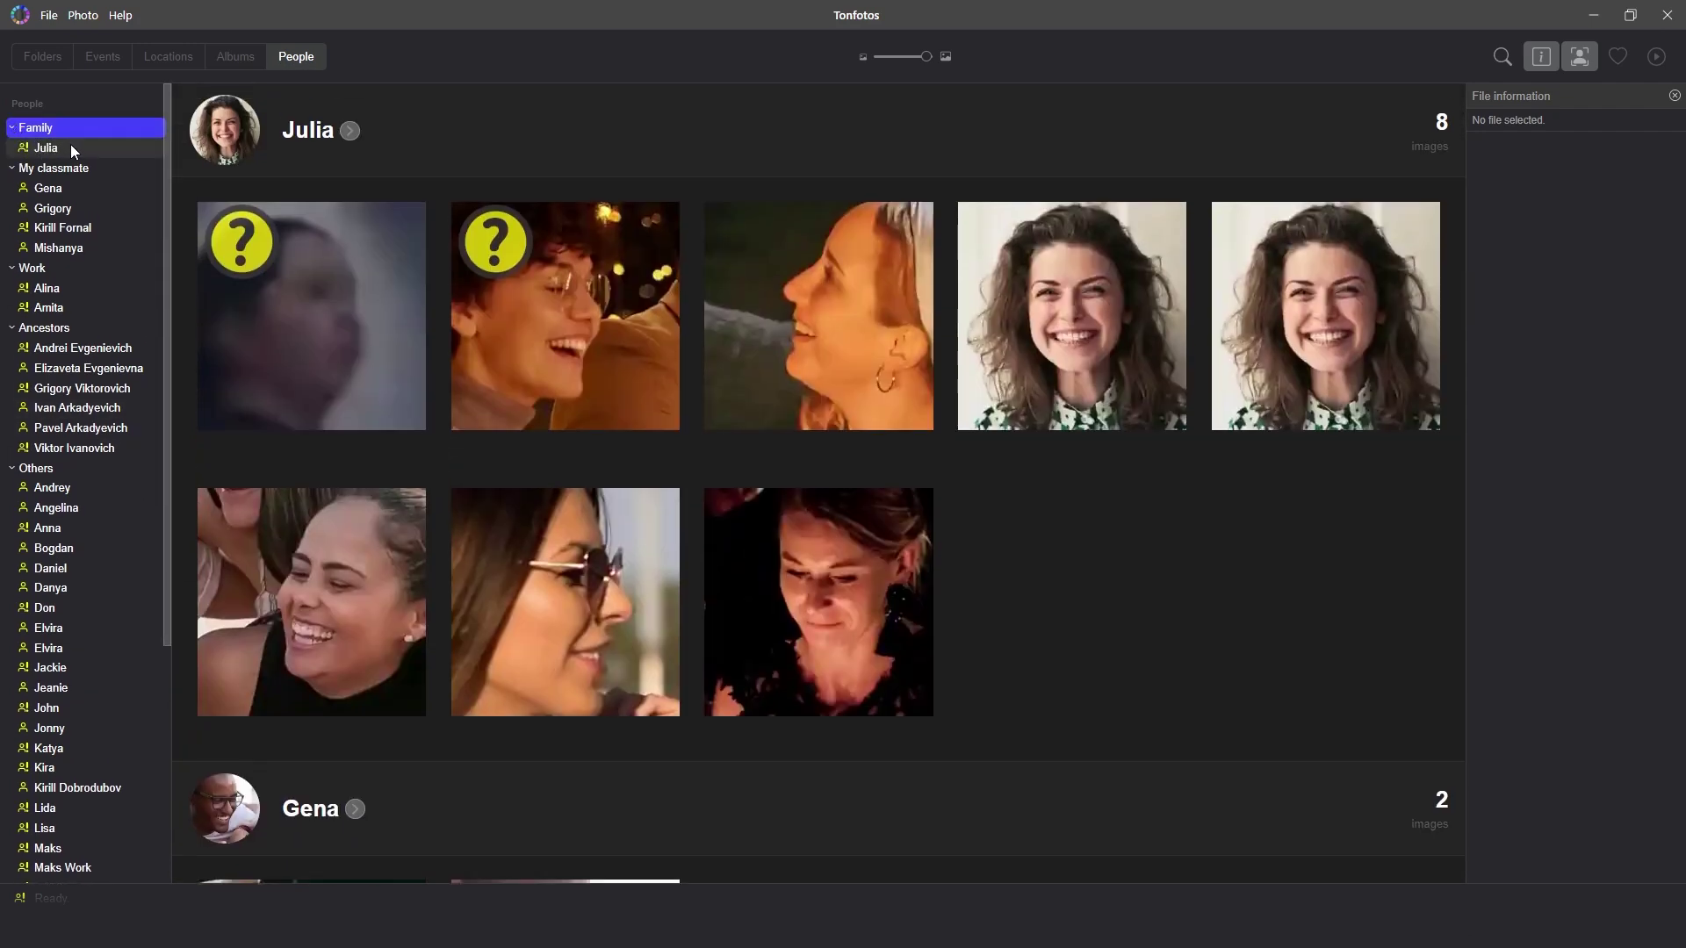
click(71, 146)
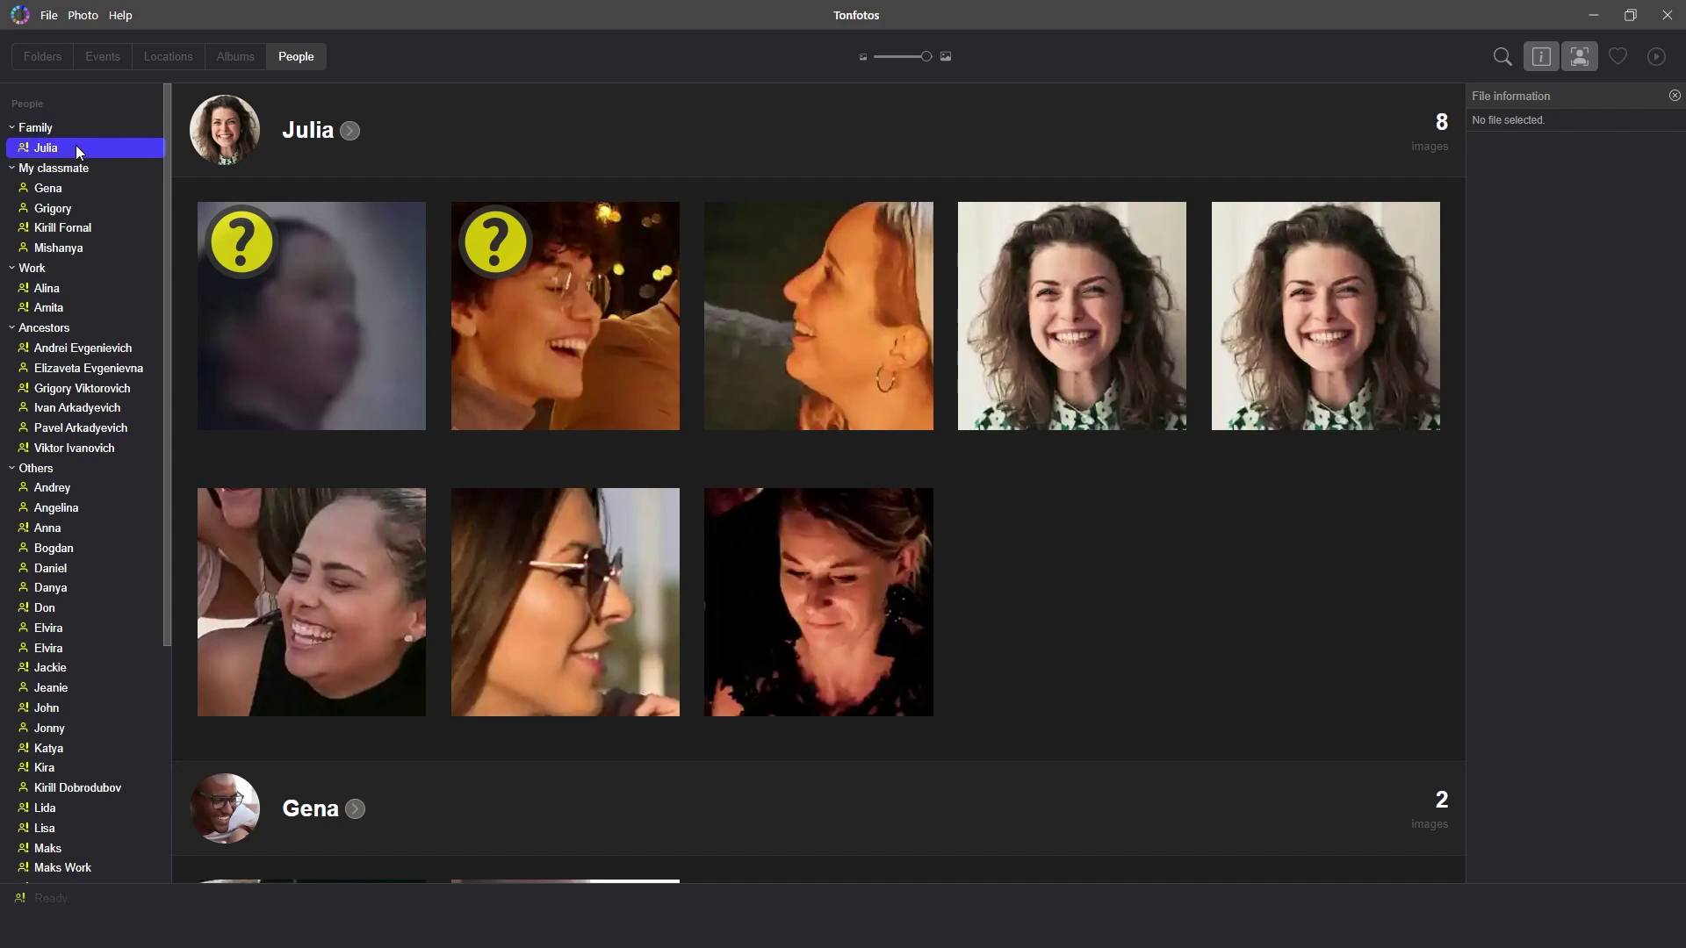
right_click(75, 148)
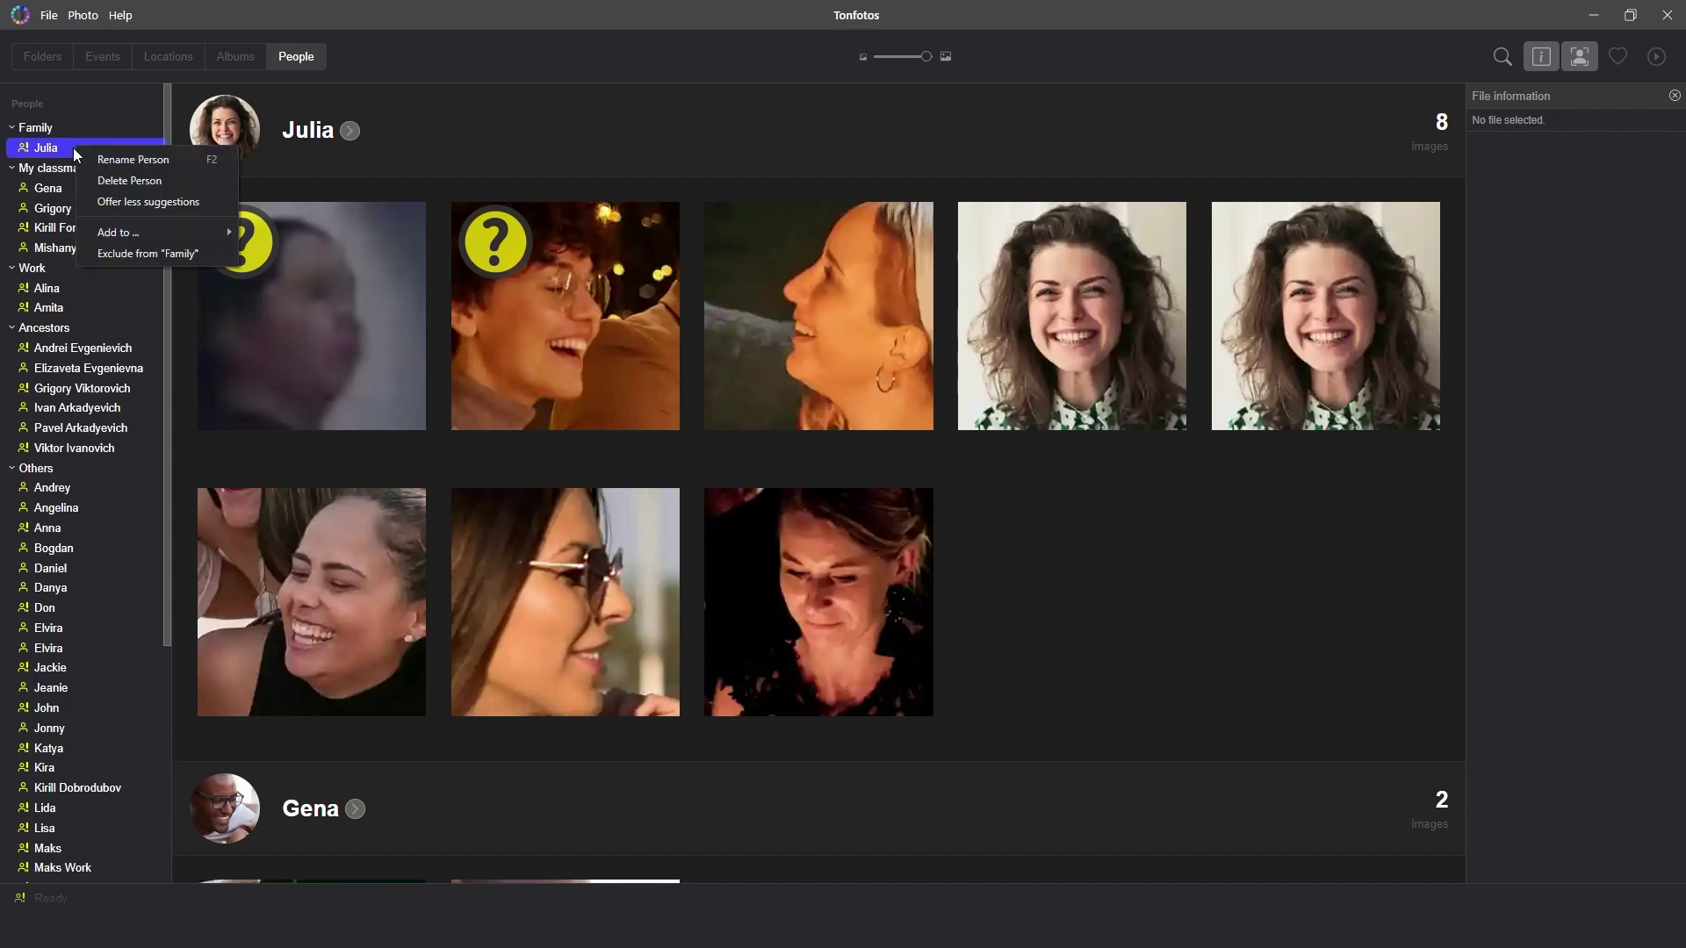
click(202, 254)
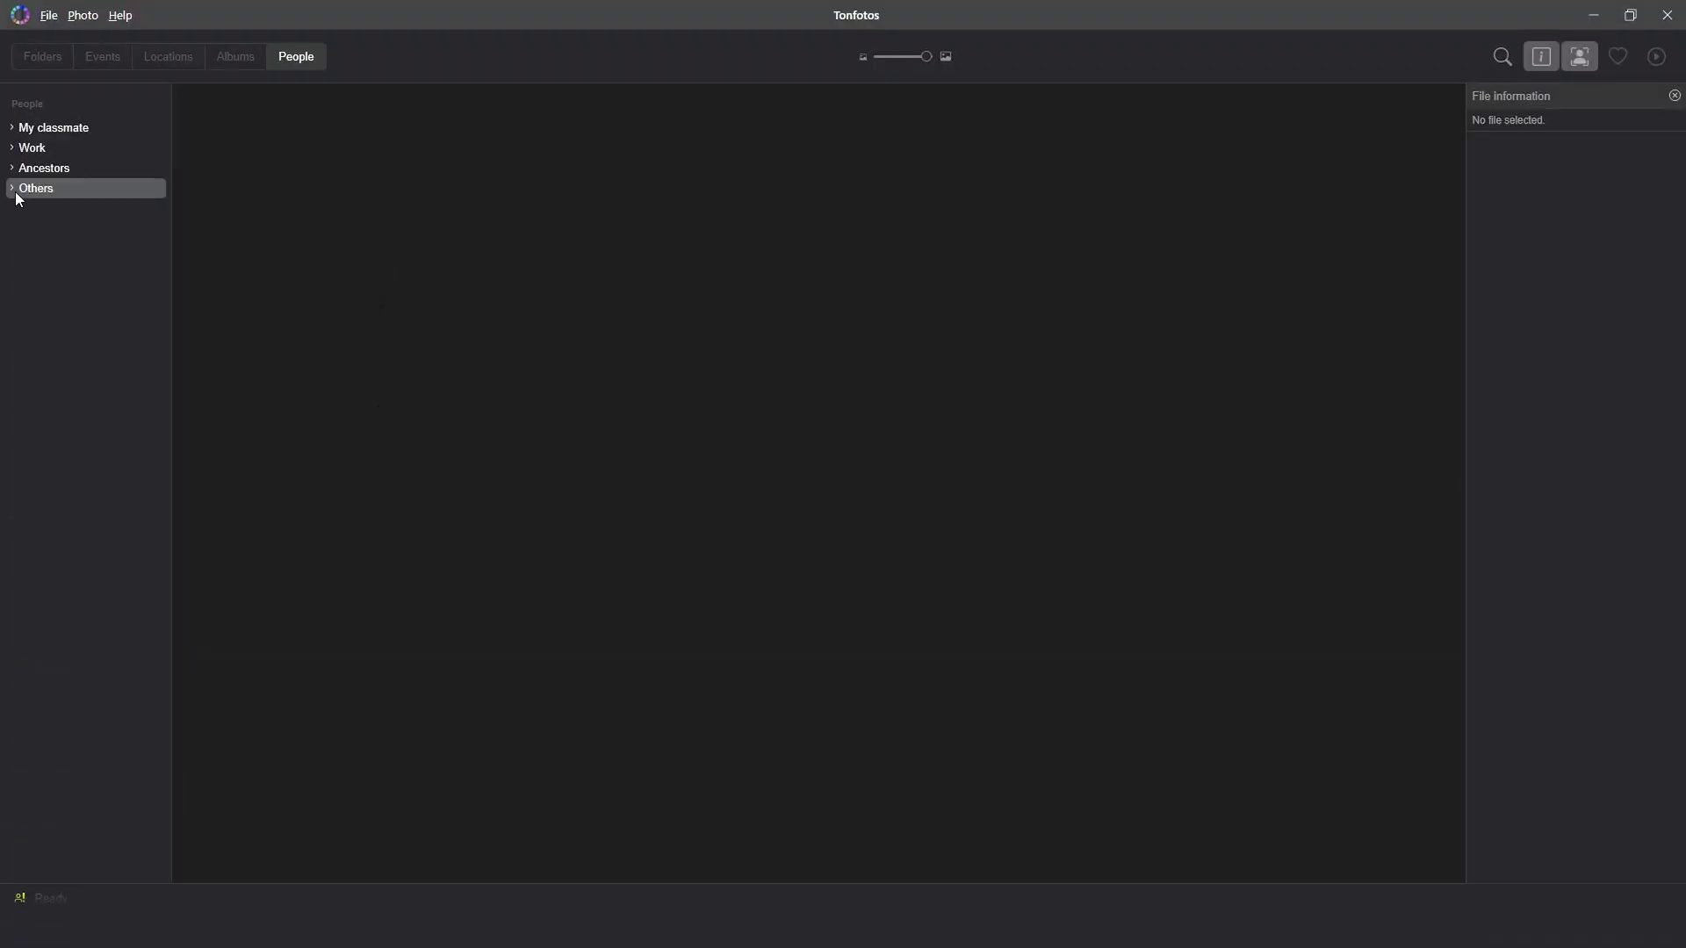
Expand Others and step through suggested people: Don, Jackie, John, Julia, Katya, Kira and beyond
click(17, 193)
click(10, 168)
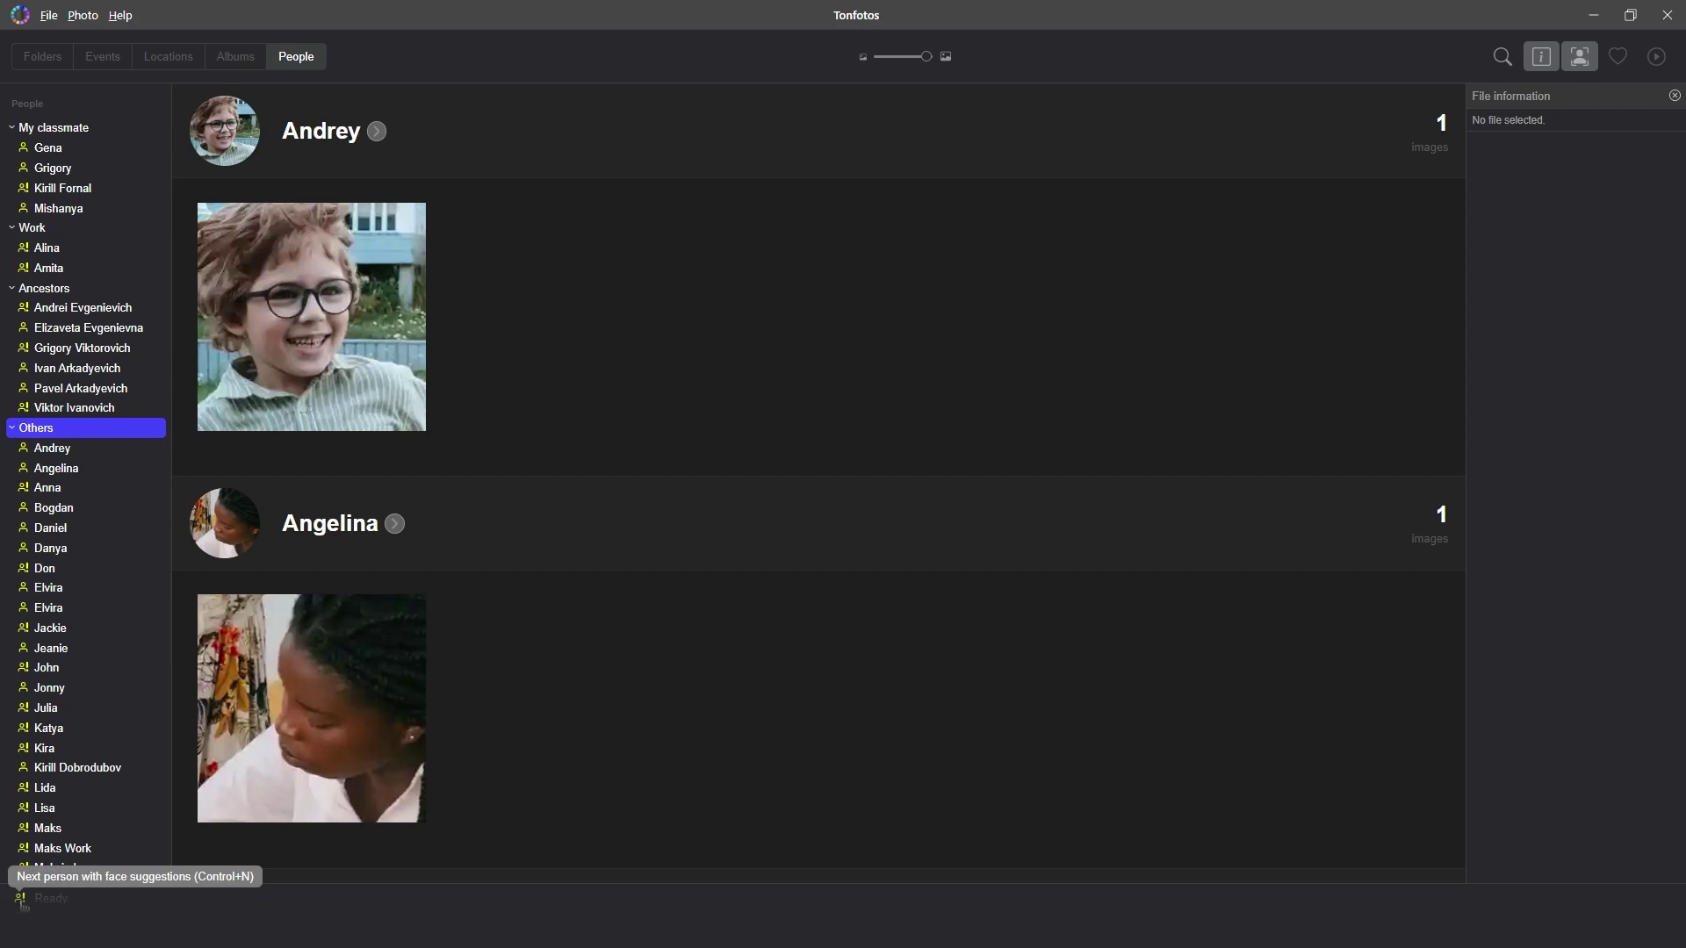
click(21, 900)
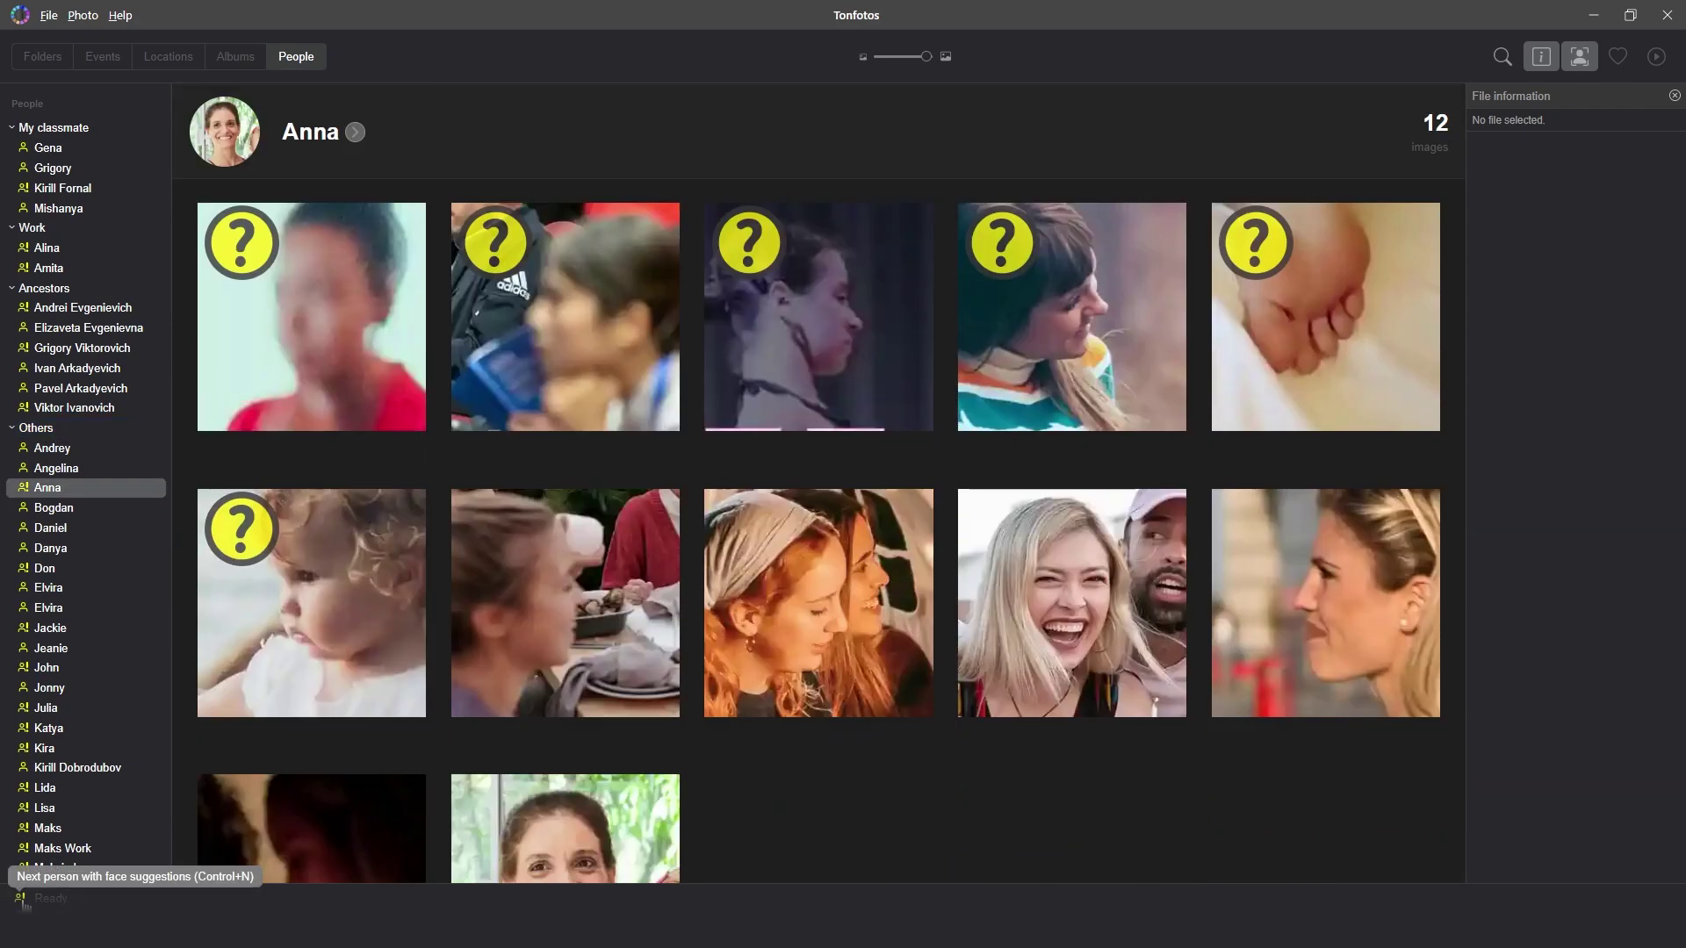
click(21, 900)
click(21, 900)
click(21, 900)
click(21, 900)
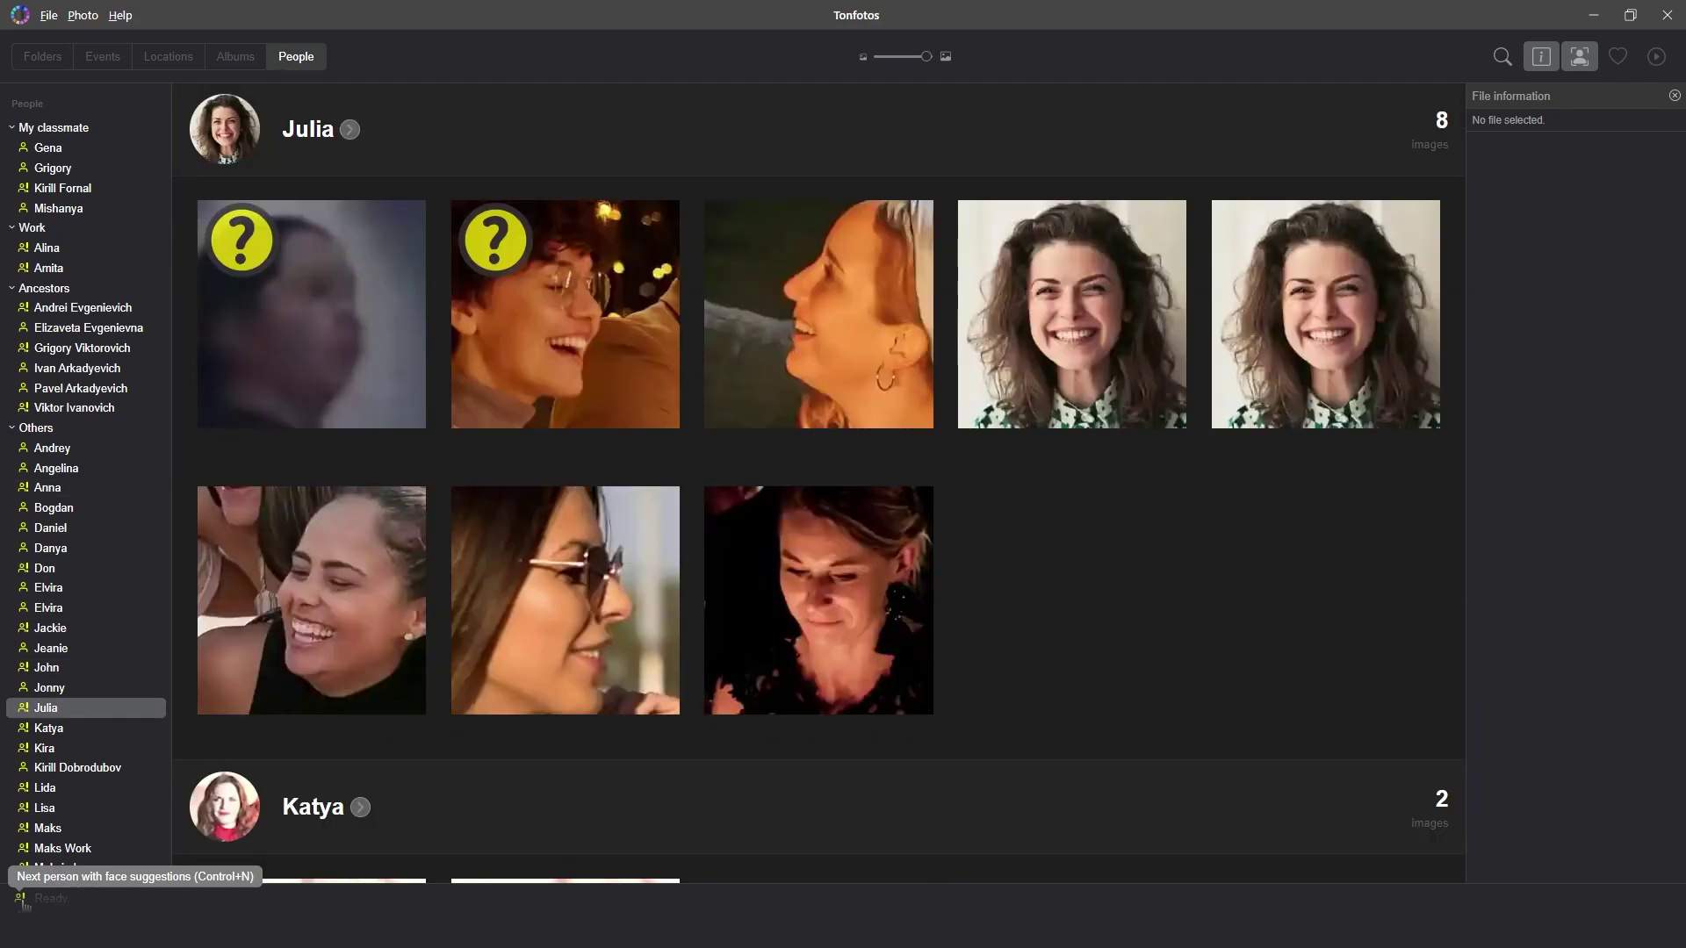
click(21, 900)
click(21, 900)
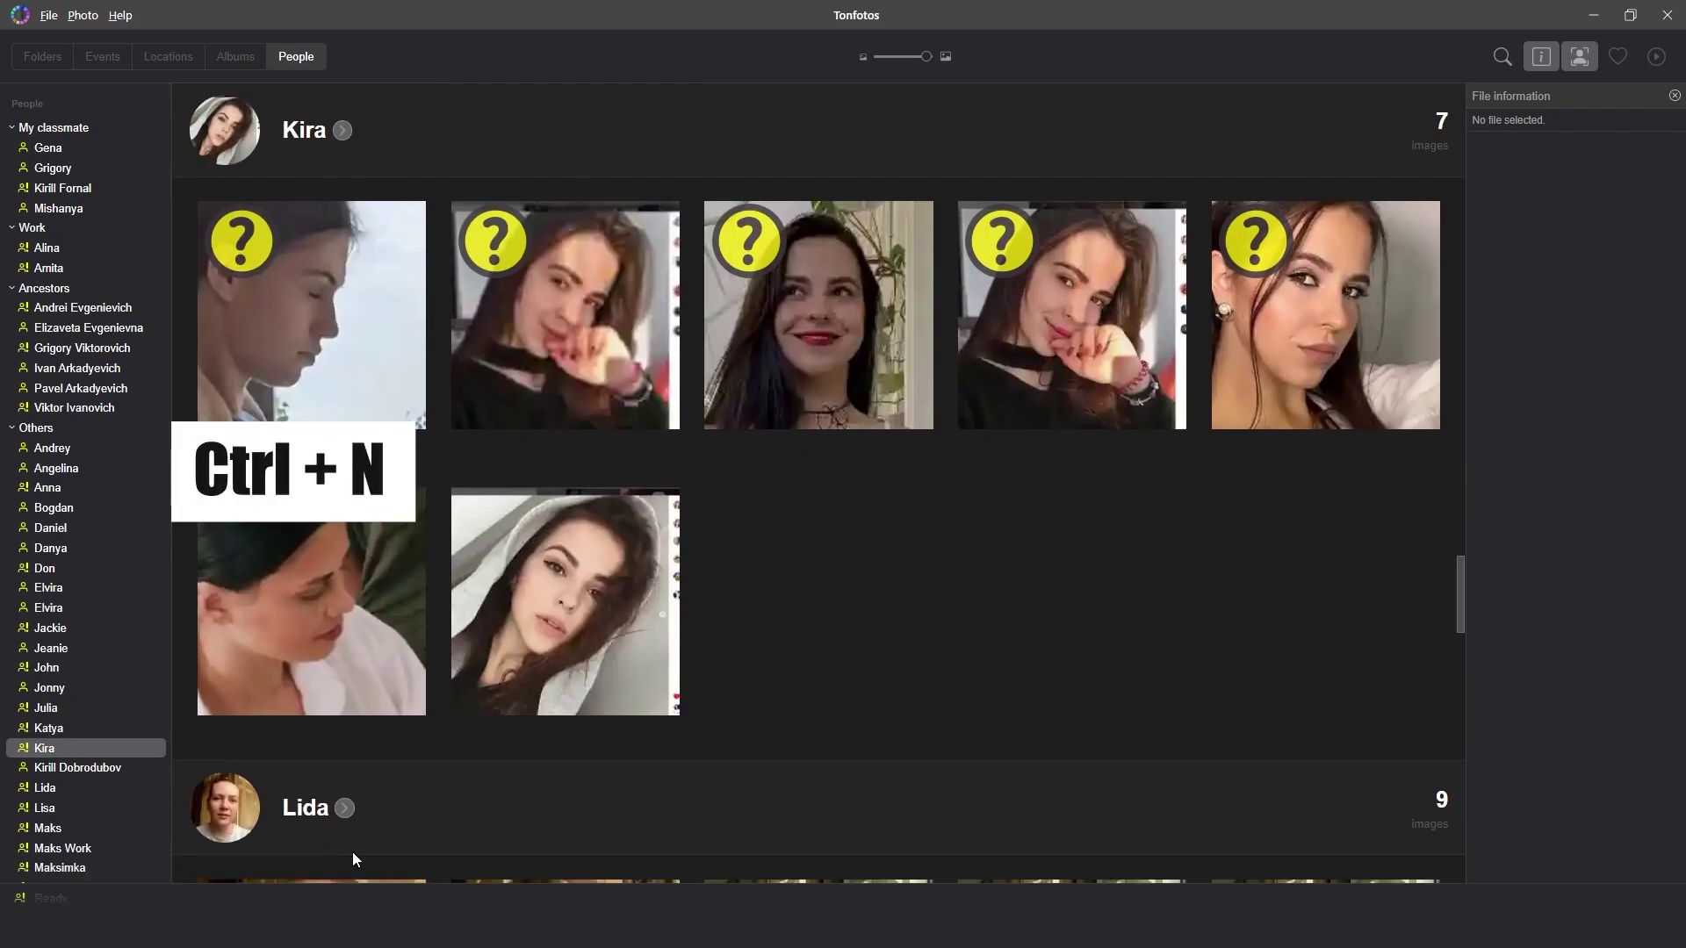
key(ctrl+n)
key(ctrl+n)
key(ctrl+n)
key(ctrl+n)
key(ctrl+n)
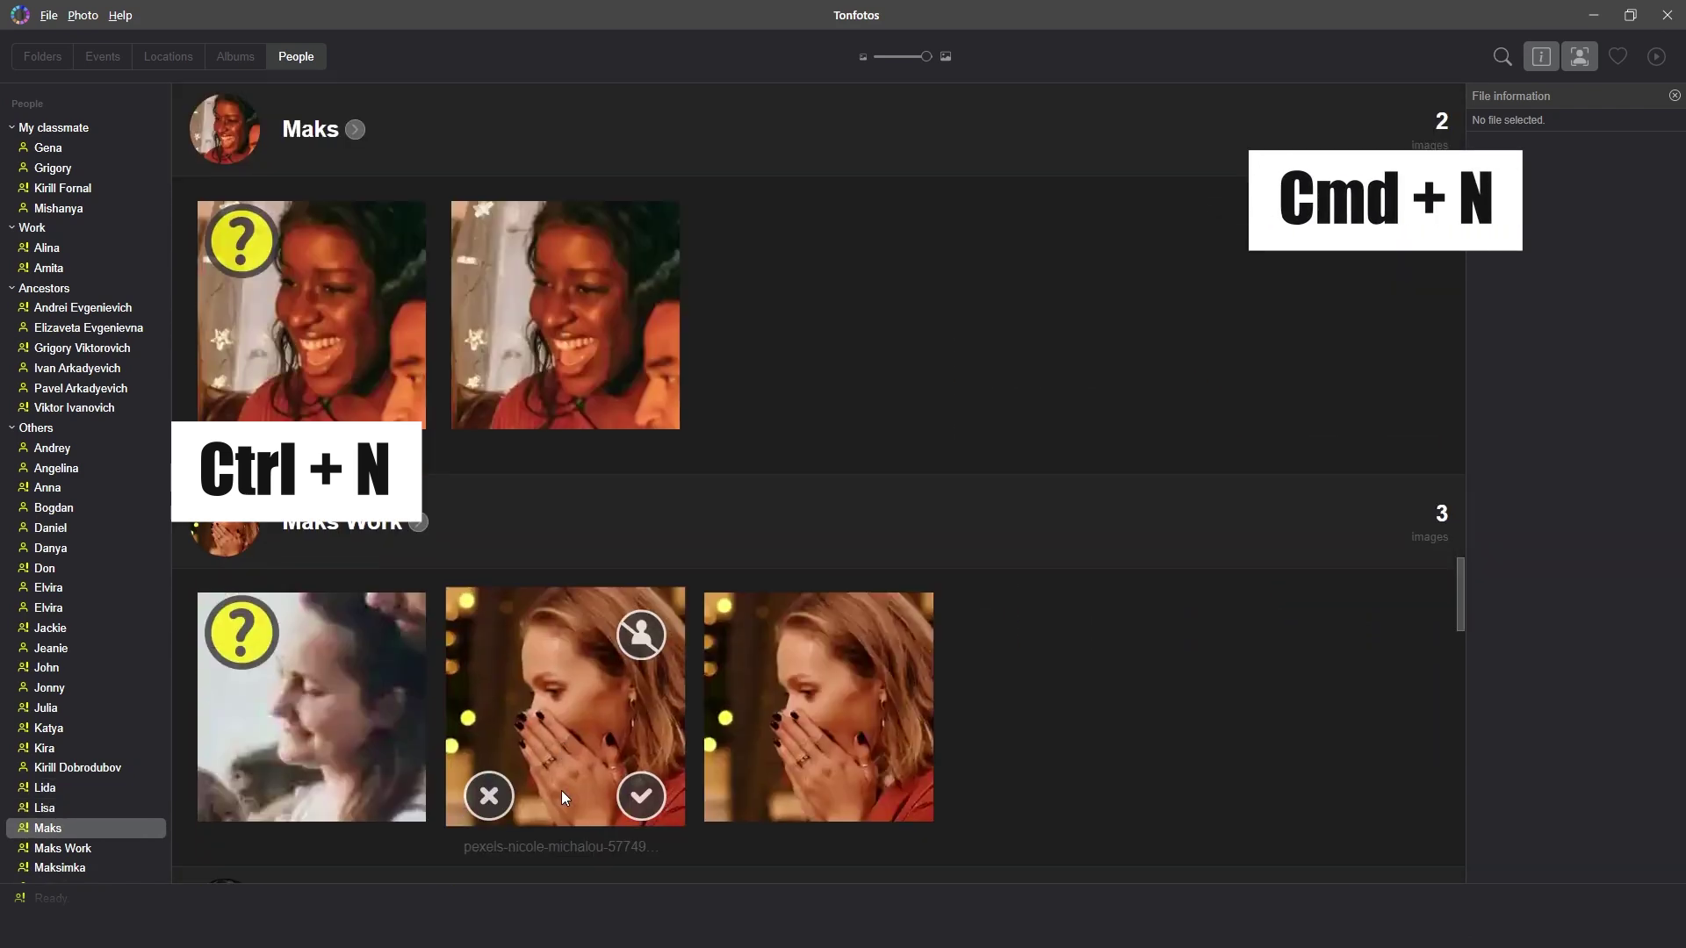
key(ctrl+n)
key(ctrl+n)
key(ctrl+n)
key(ctrl+n)
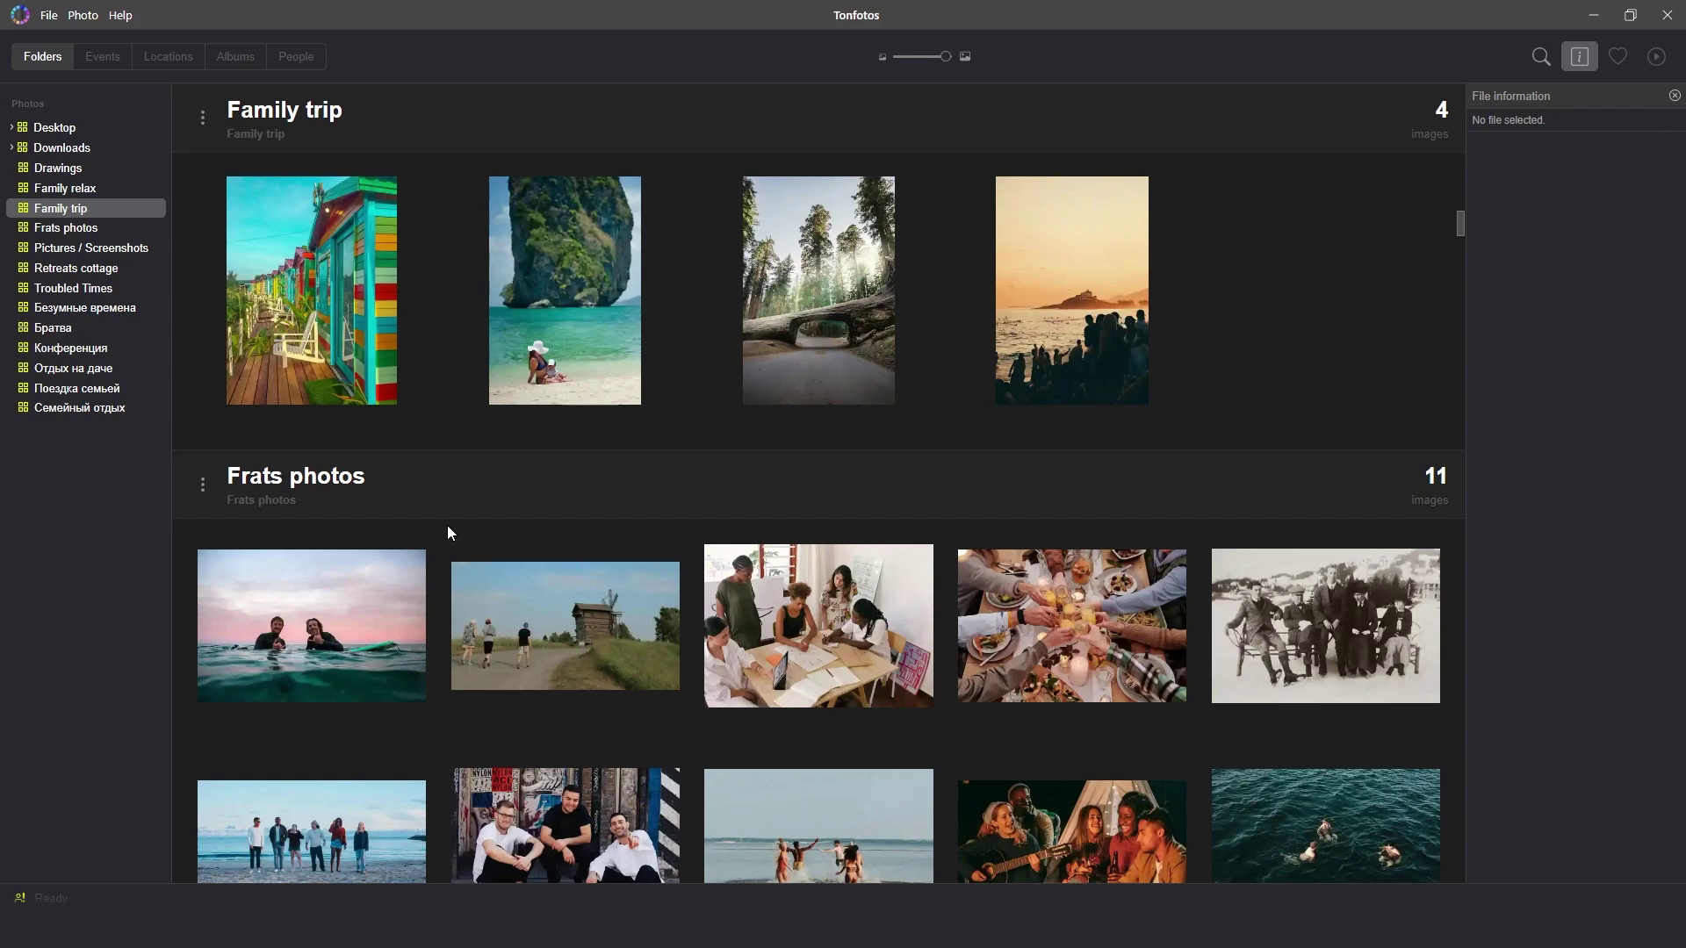
Get a new-person suggestion, leave it unnamed, and jump to 5821_холод.jpg in the vmary folder
click(48, 15)
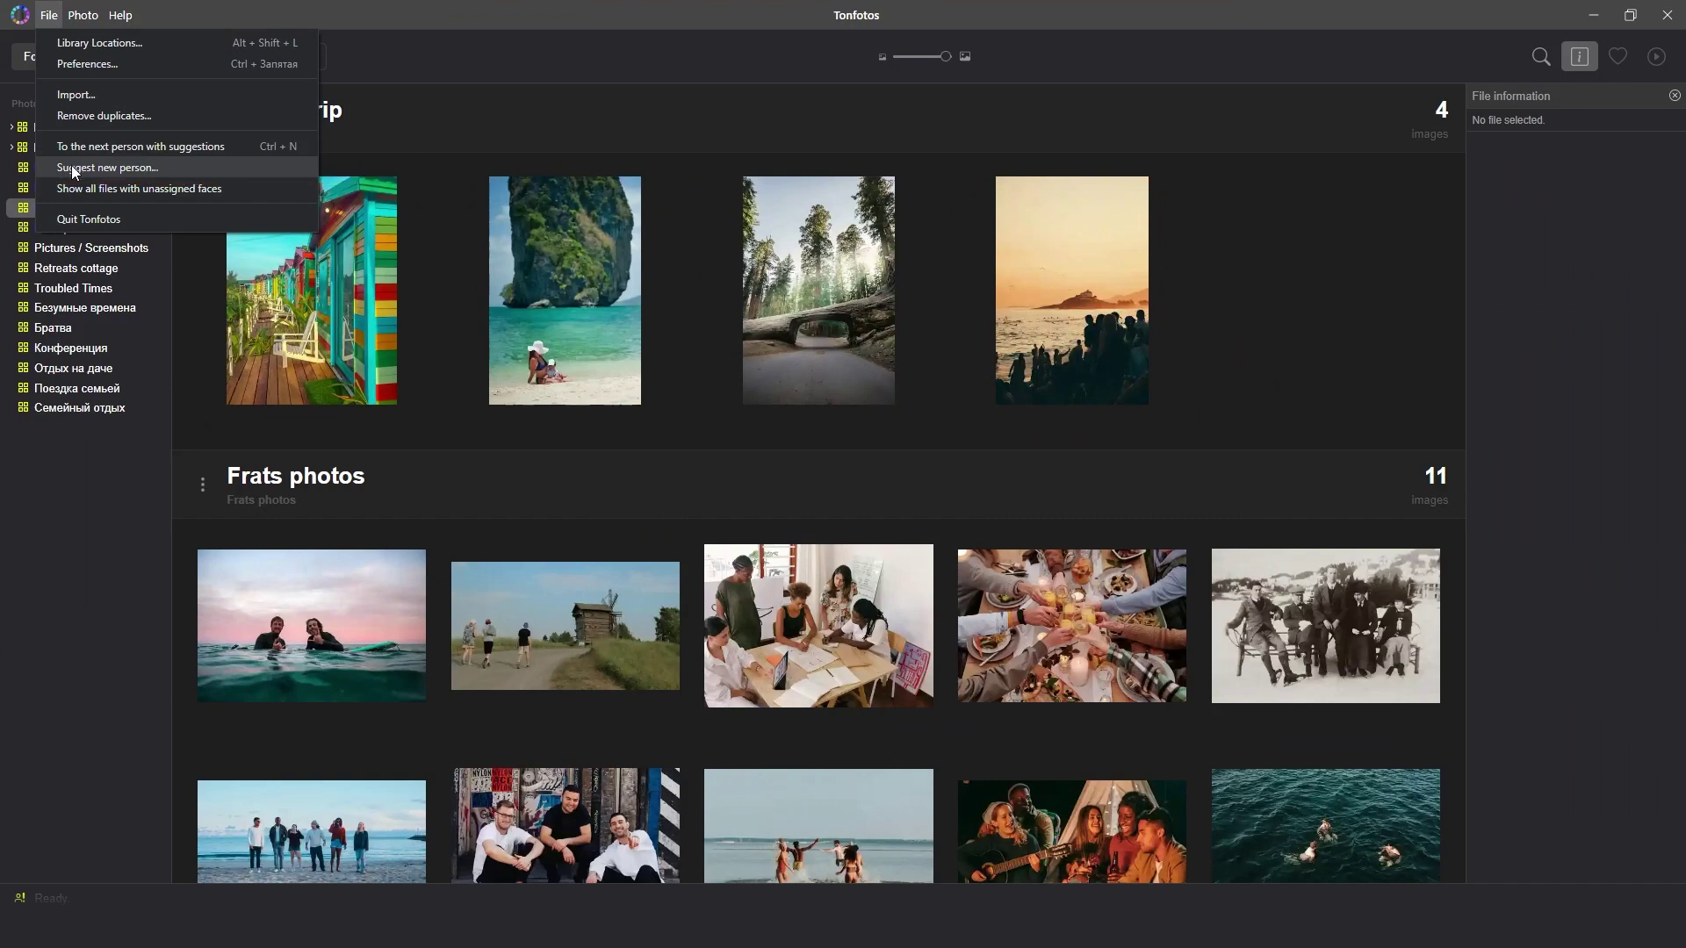
click(71, 165)
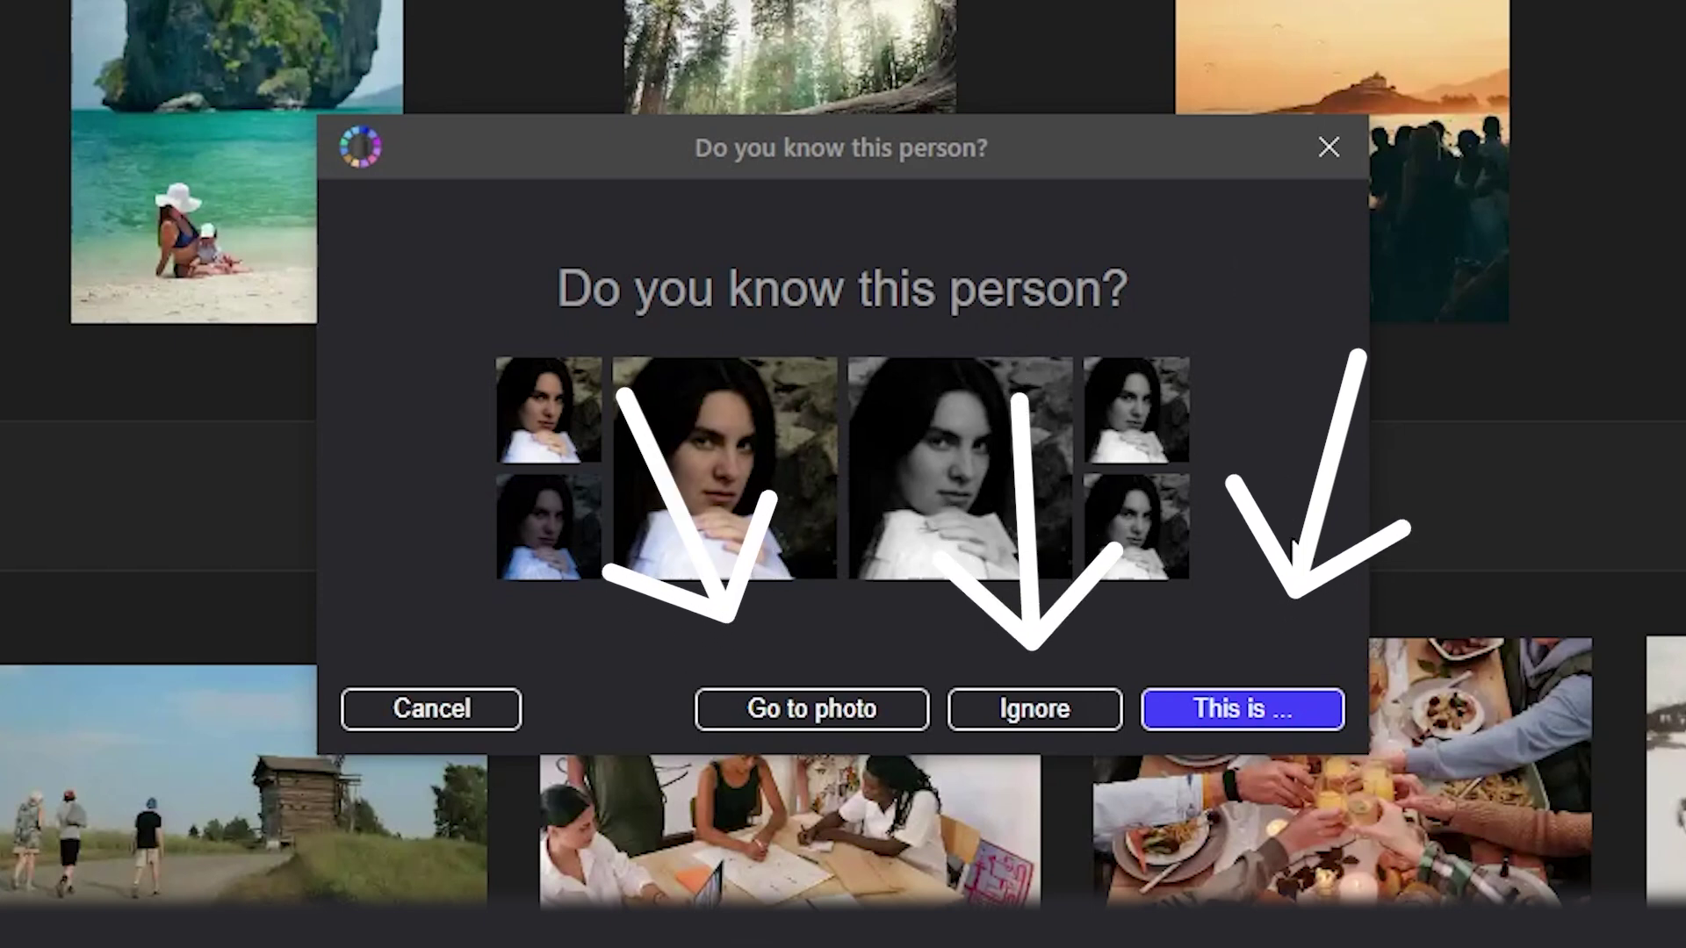
click(1295, 713)
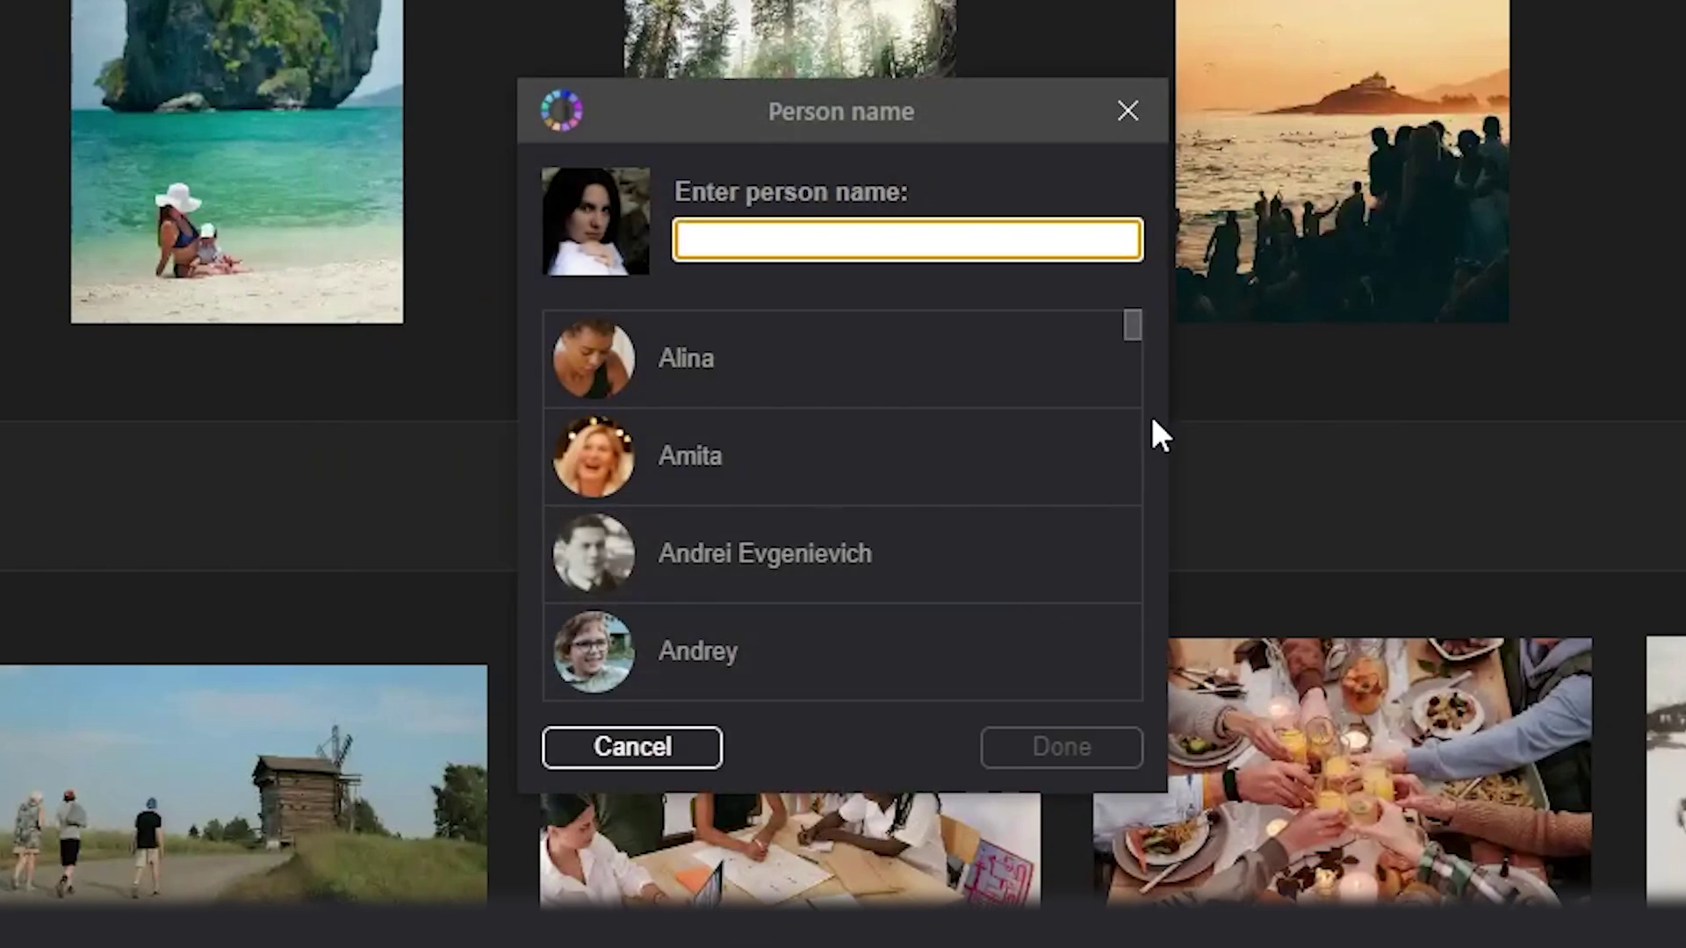
drag(1140, 332, 1154, 456)
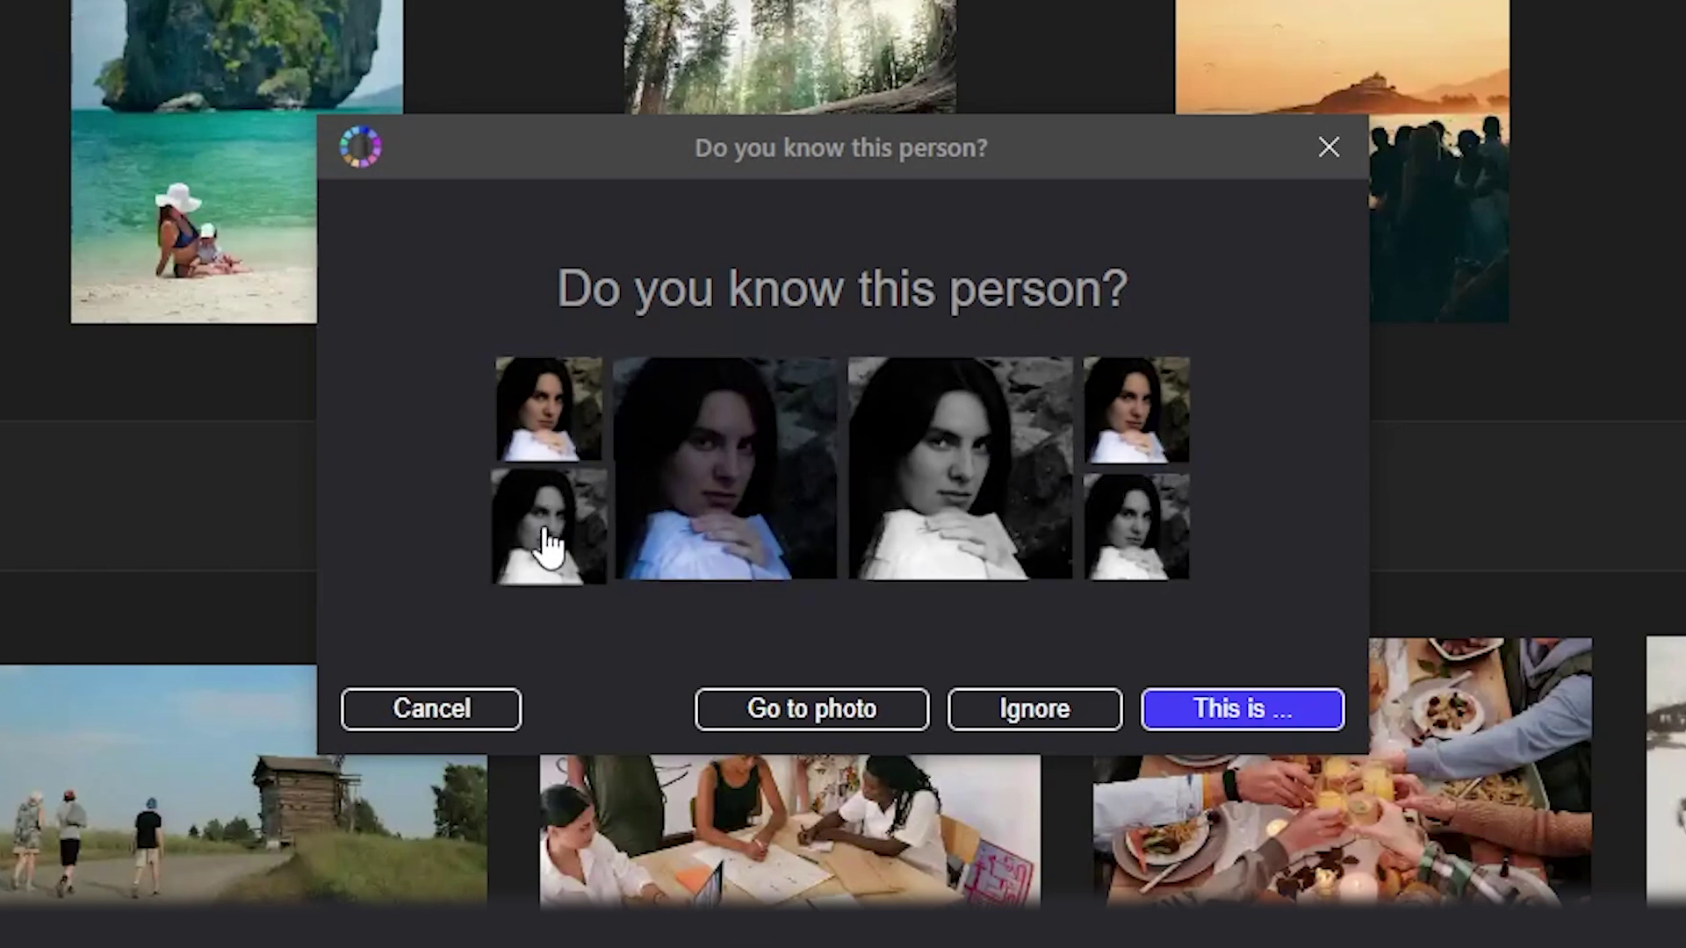
click(846, 718)
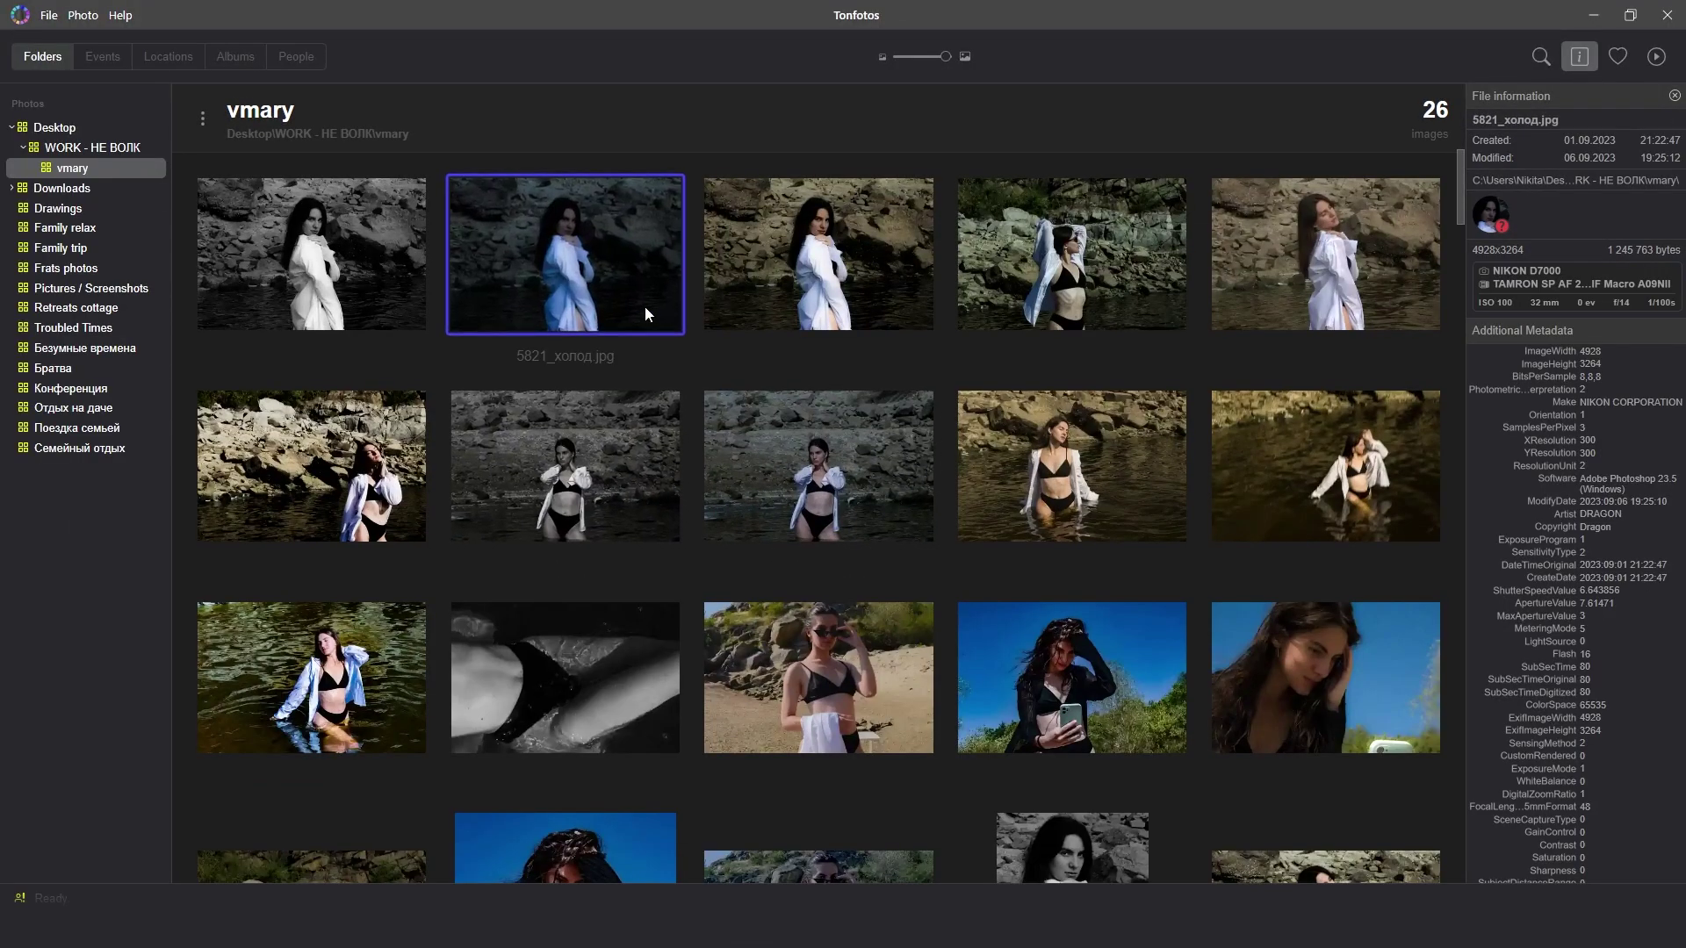
Ignore the next suggested person with 'Not now' to keep their faces, then close the empty prompt
click(55, 21)
click(144, 165)
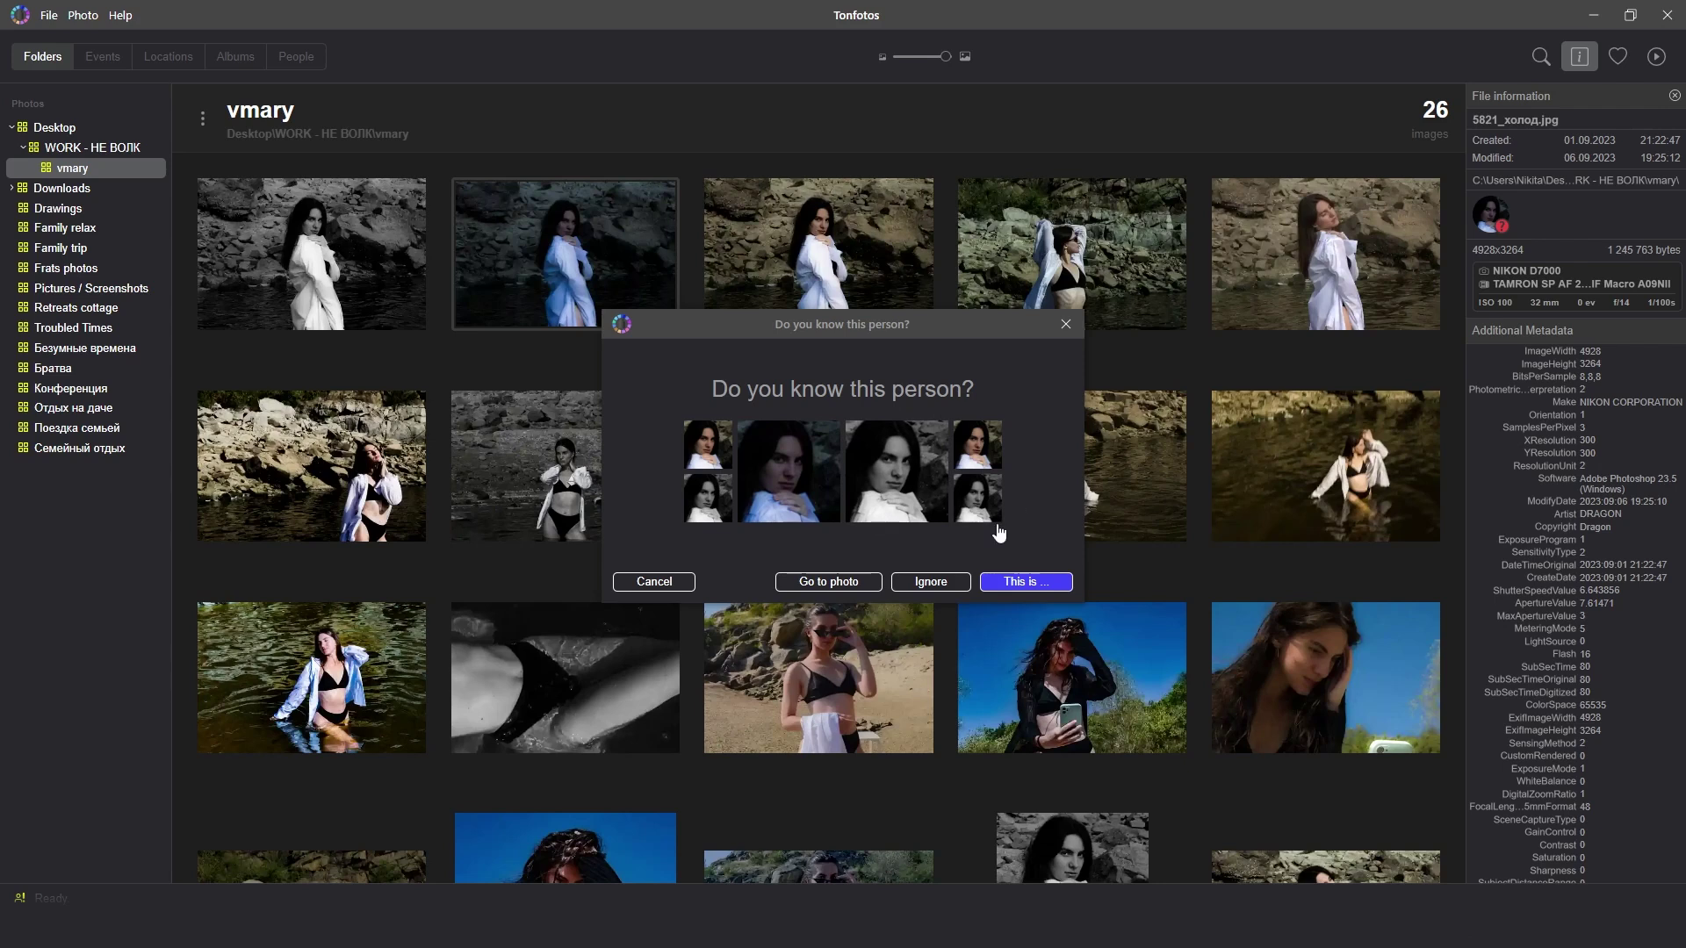
click(955, 586)
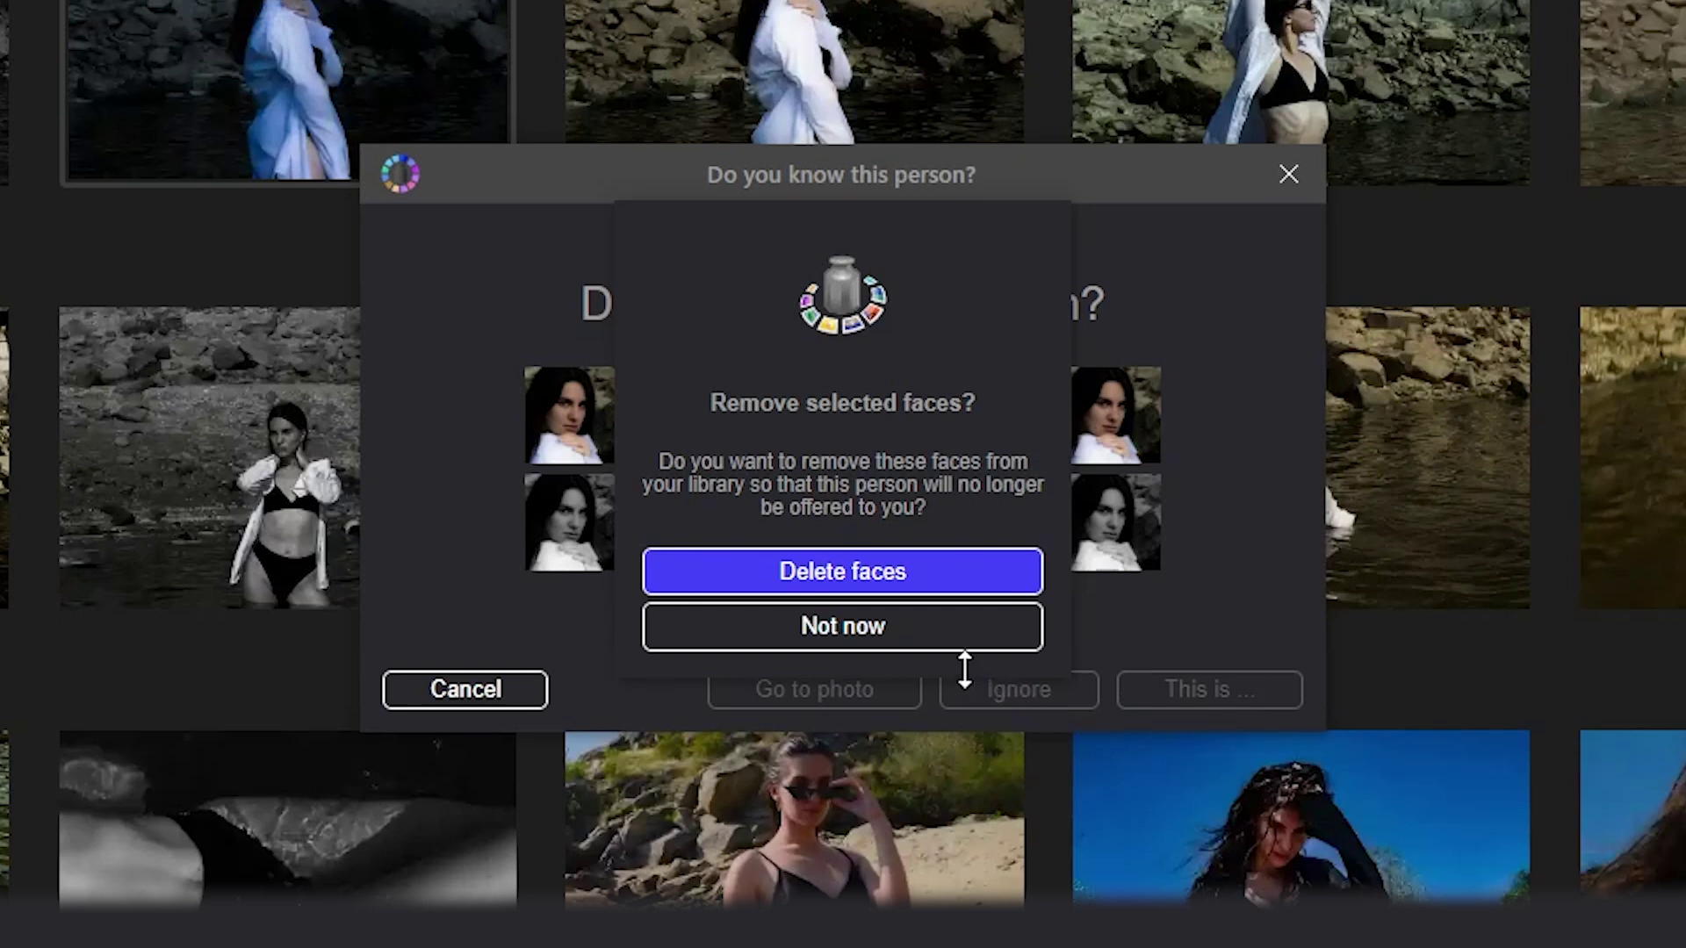
click(892, 639)
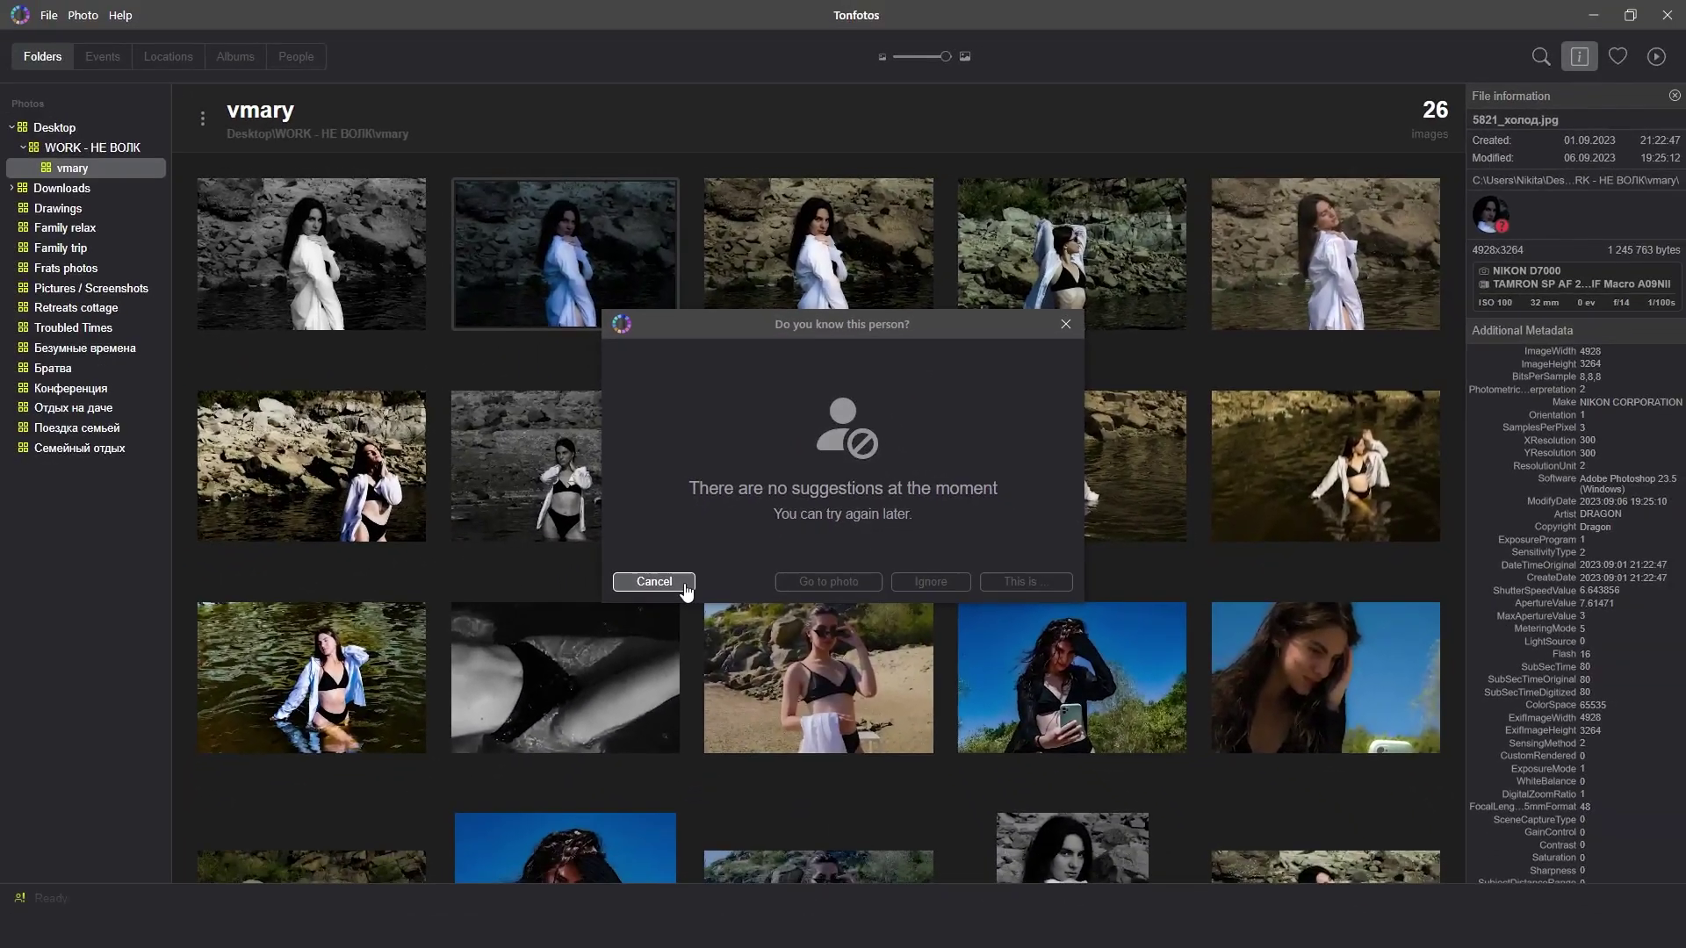
click(685, 585)
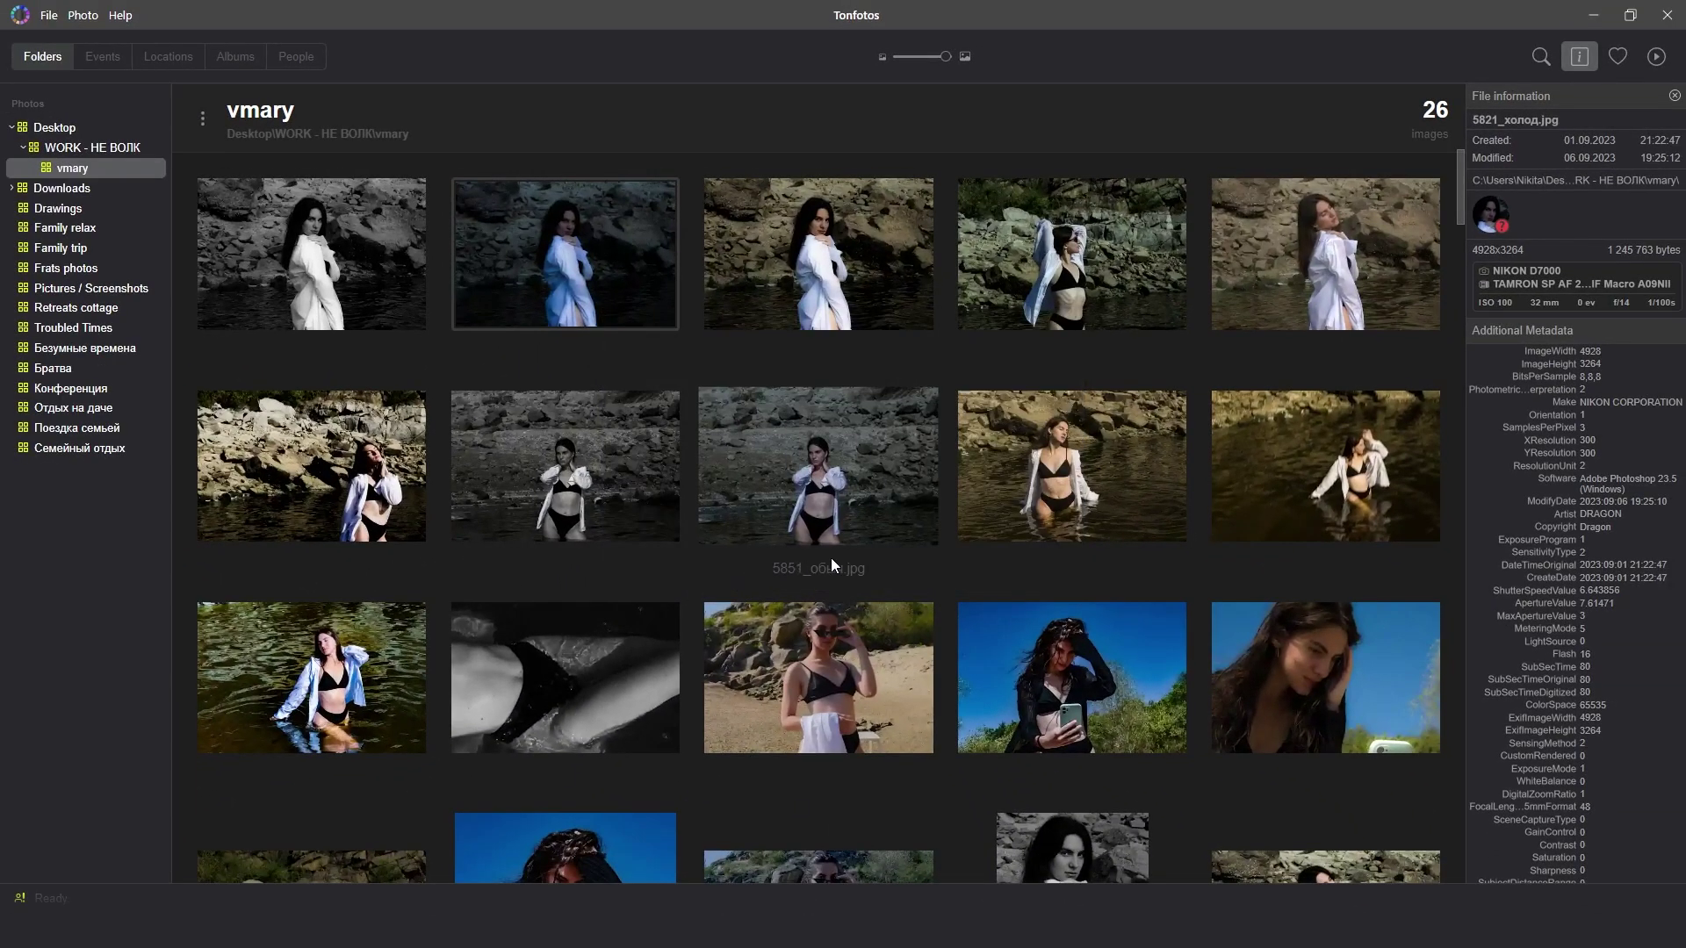
scroll(968, 574, down, 5)
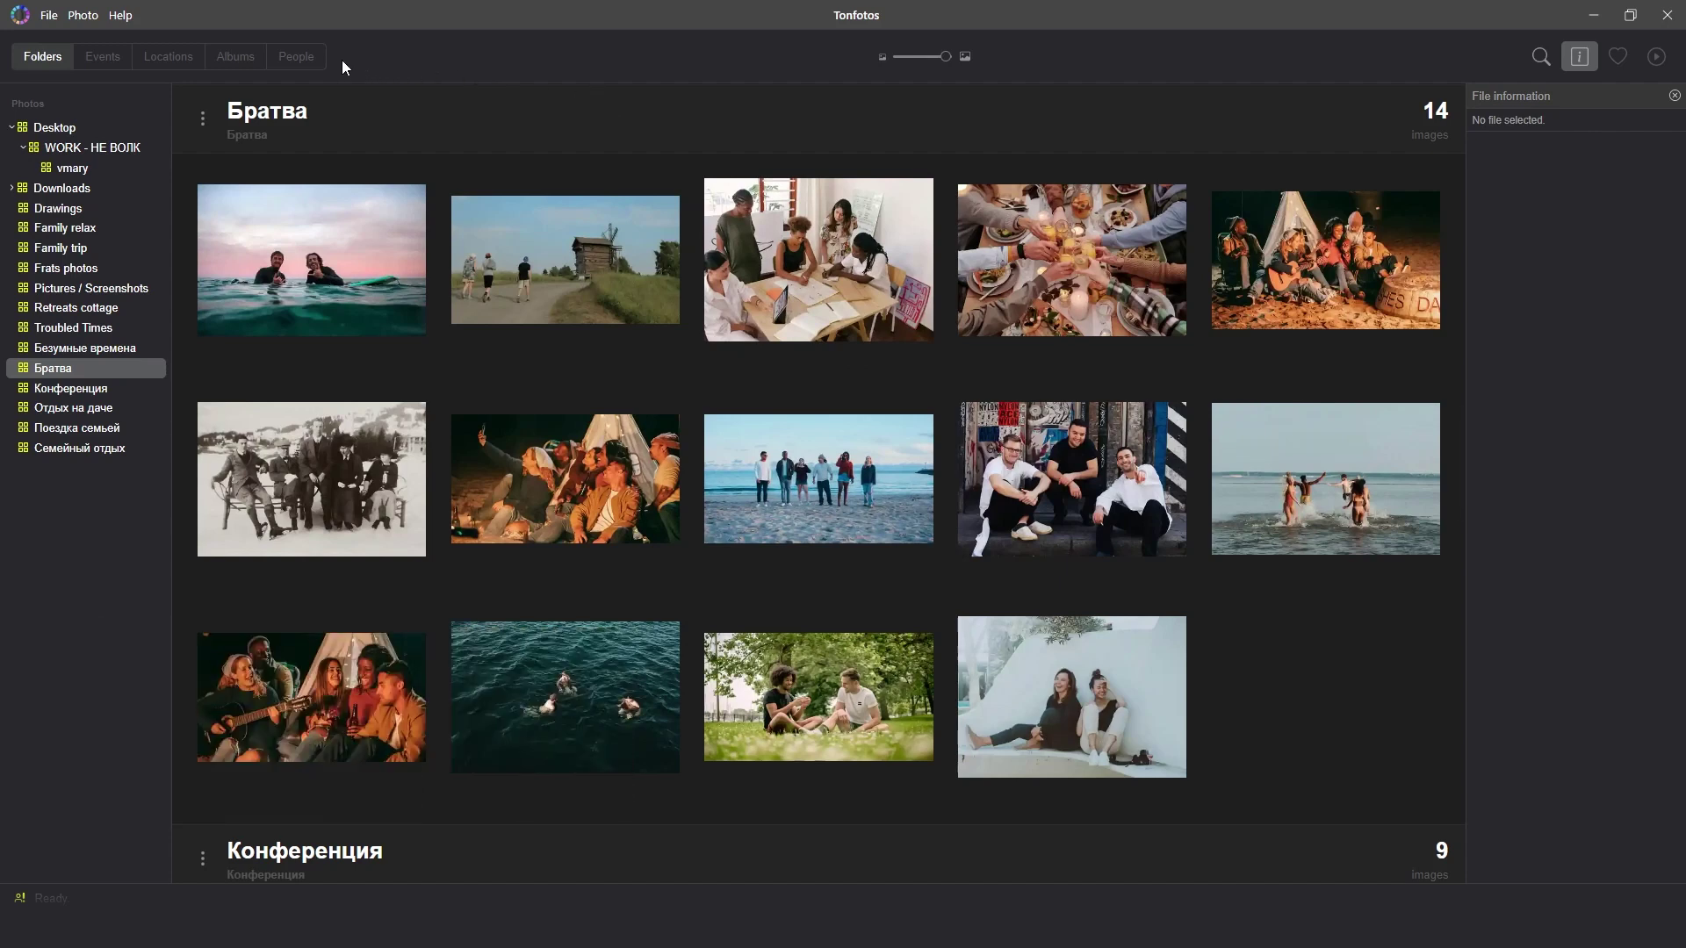
On the Events page, filter the photos by Robert
click(120, 51)
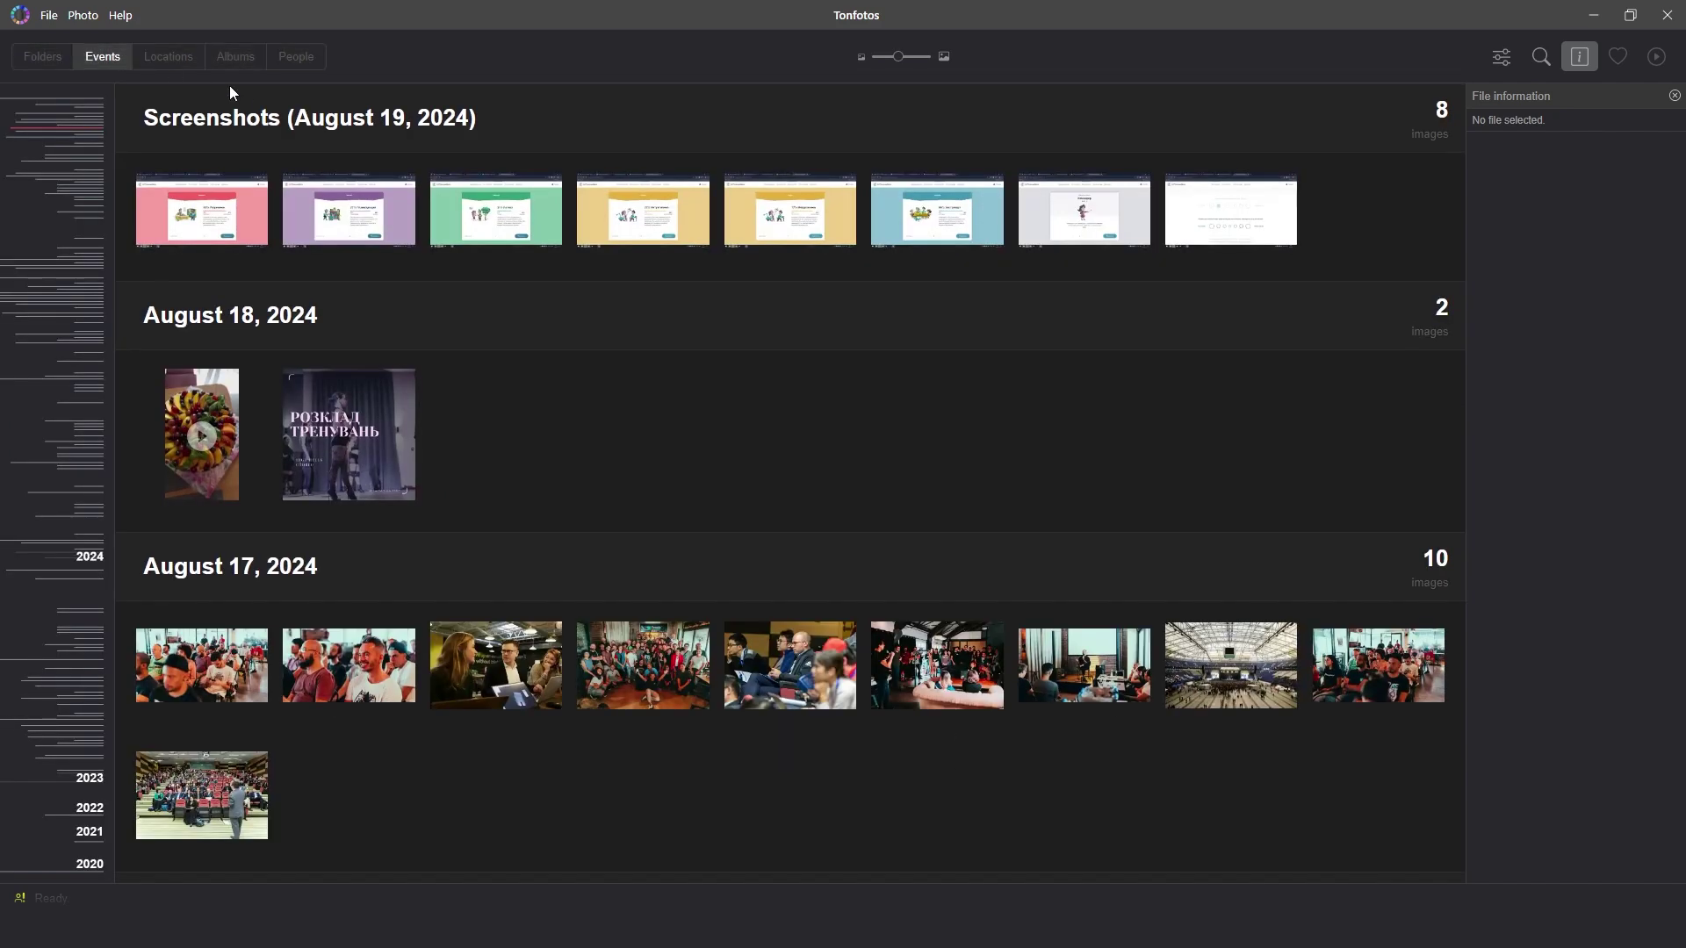
scroll(572, 308, down, 1)
scroll(694, 316, down, 1)
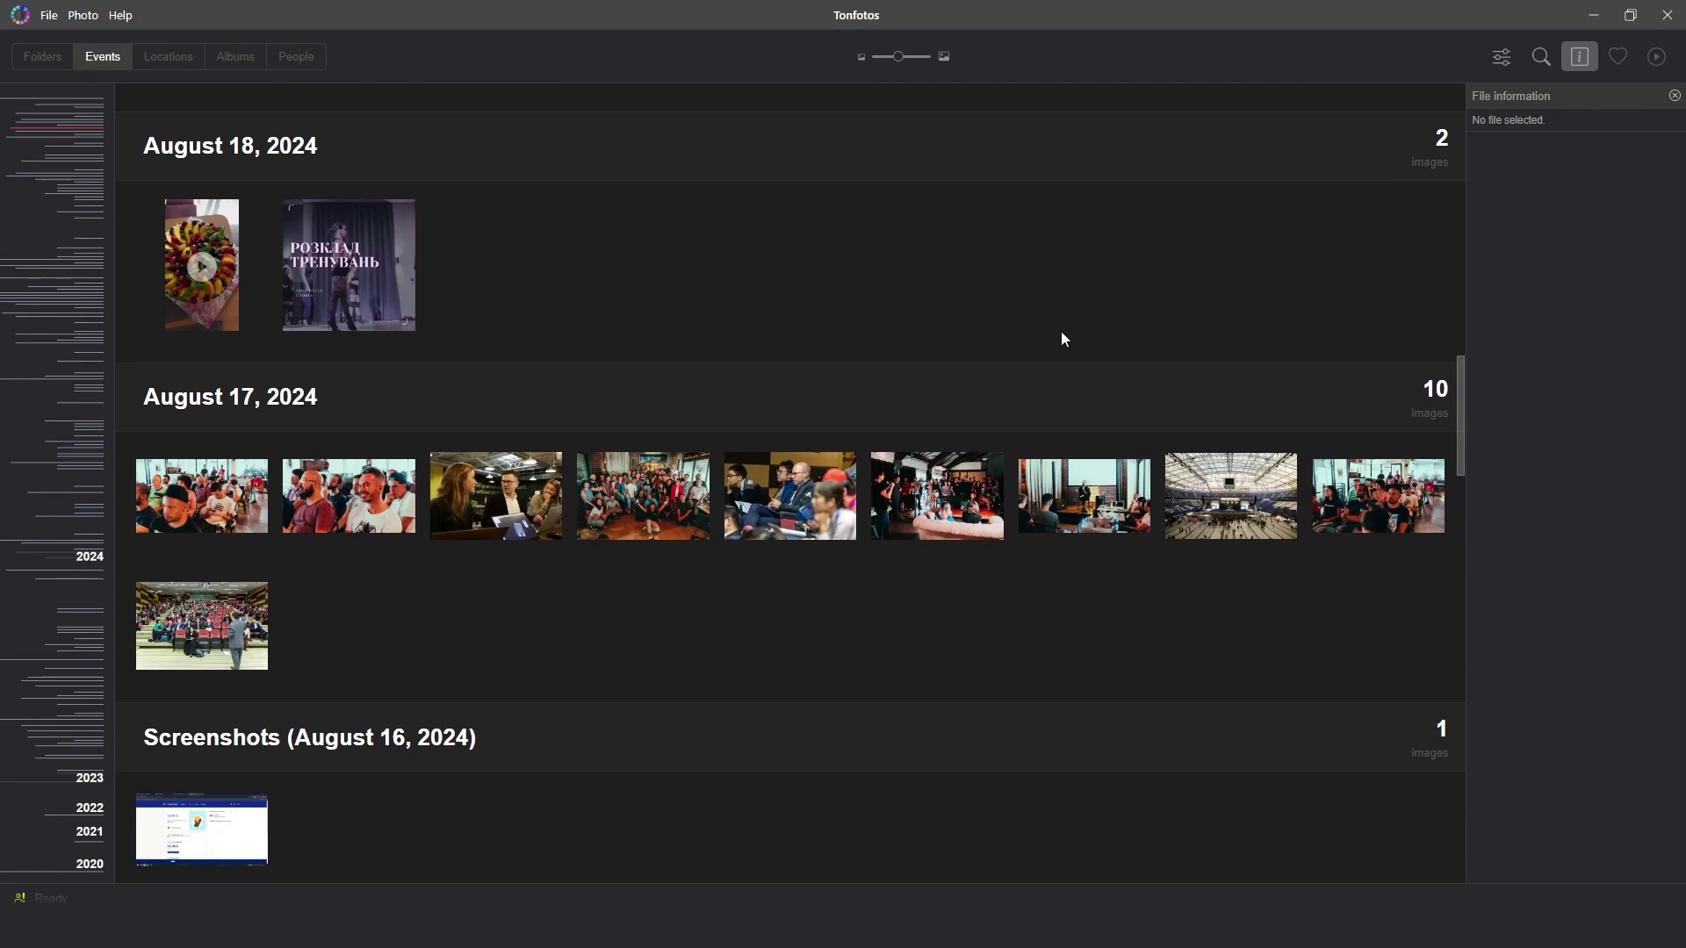
click(1501, 57)
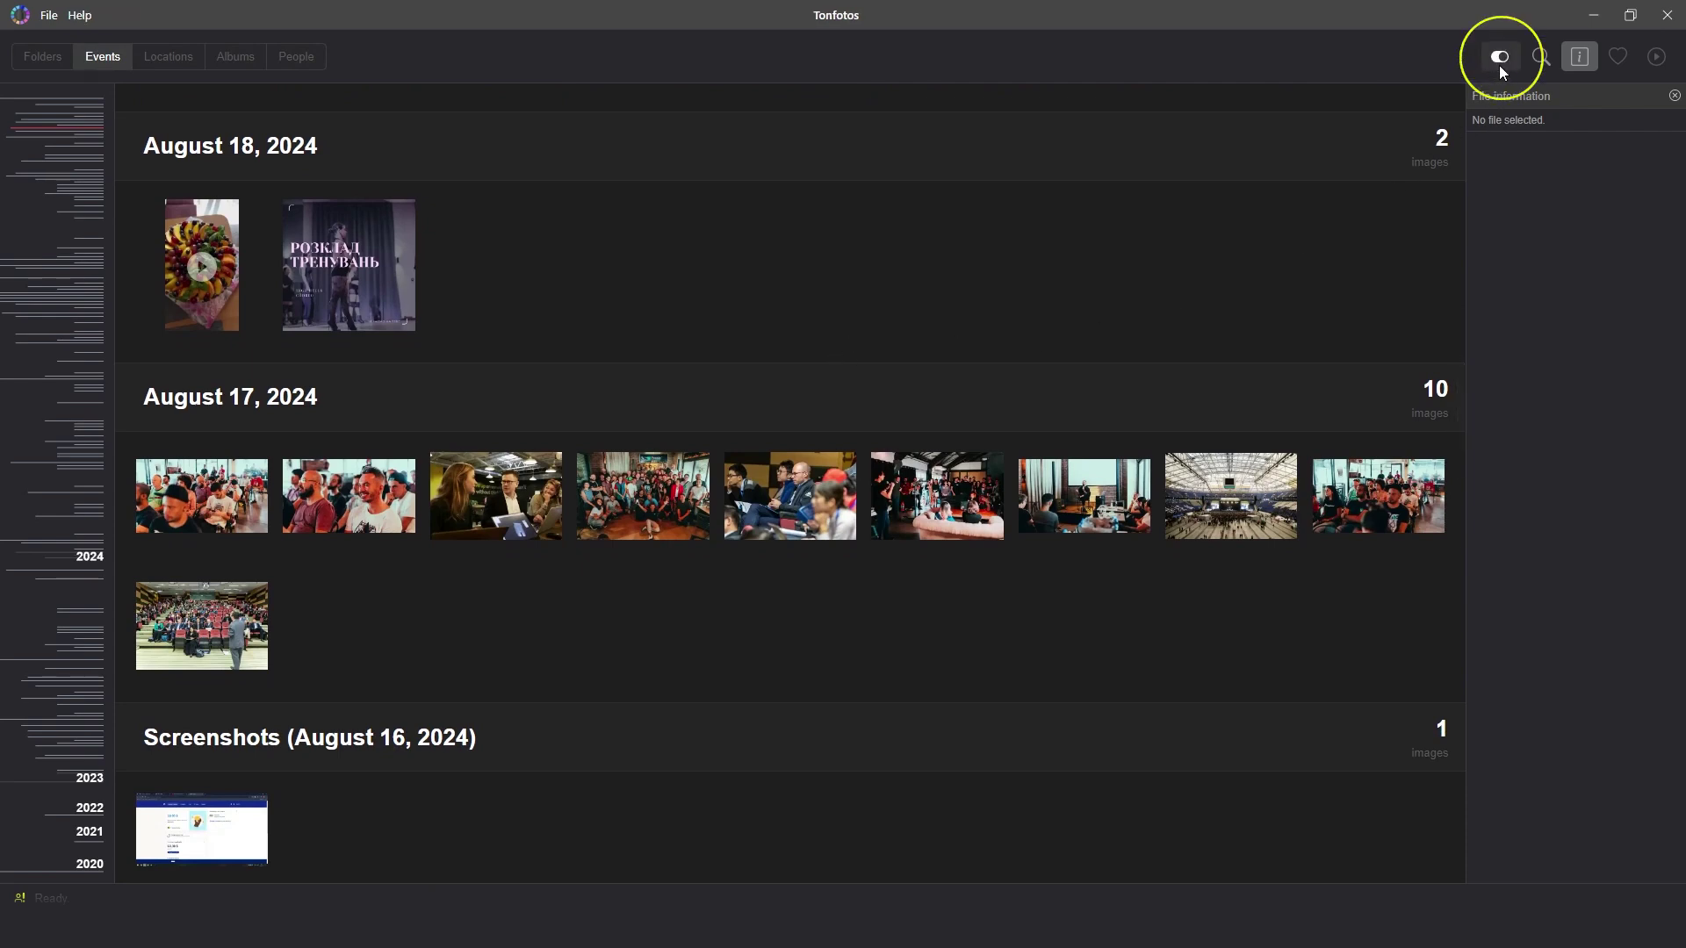
key(ctrl+alt+f)
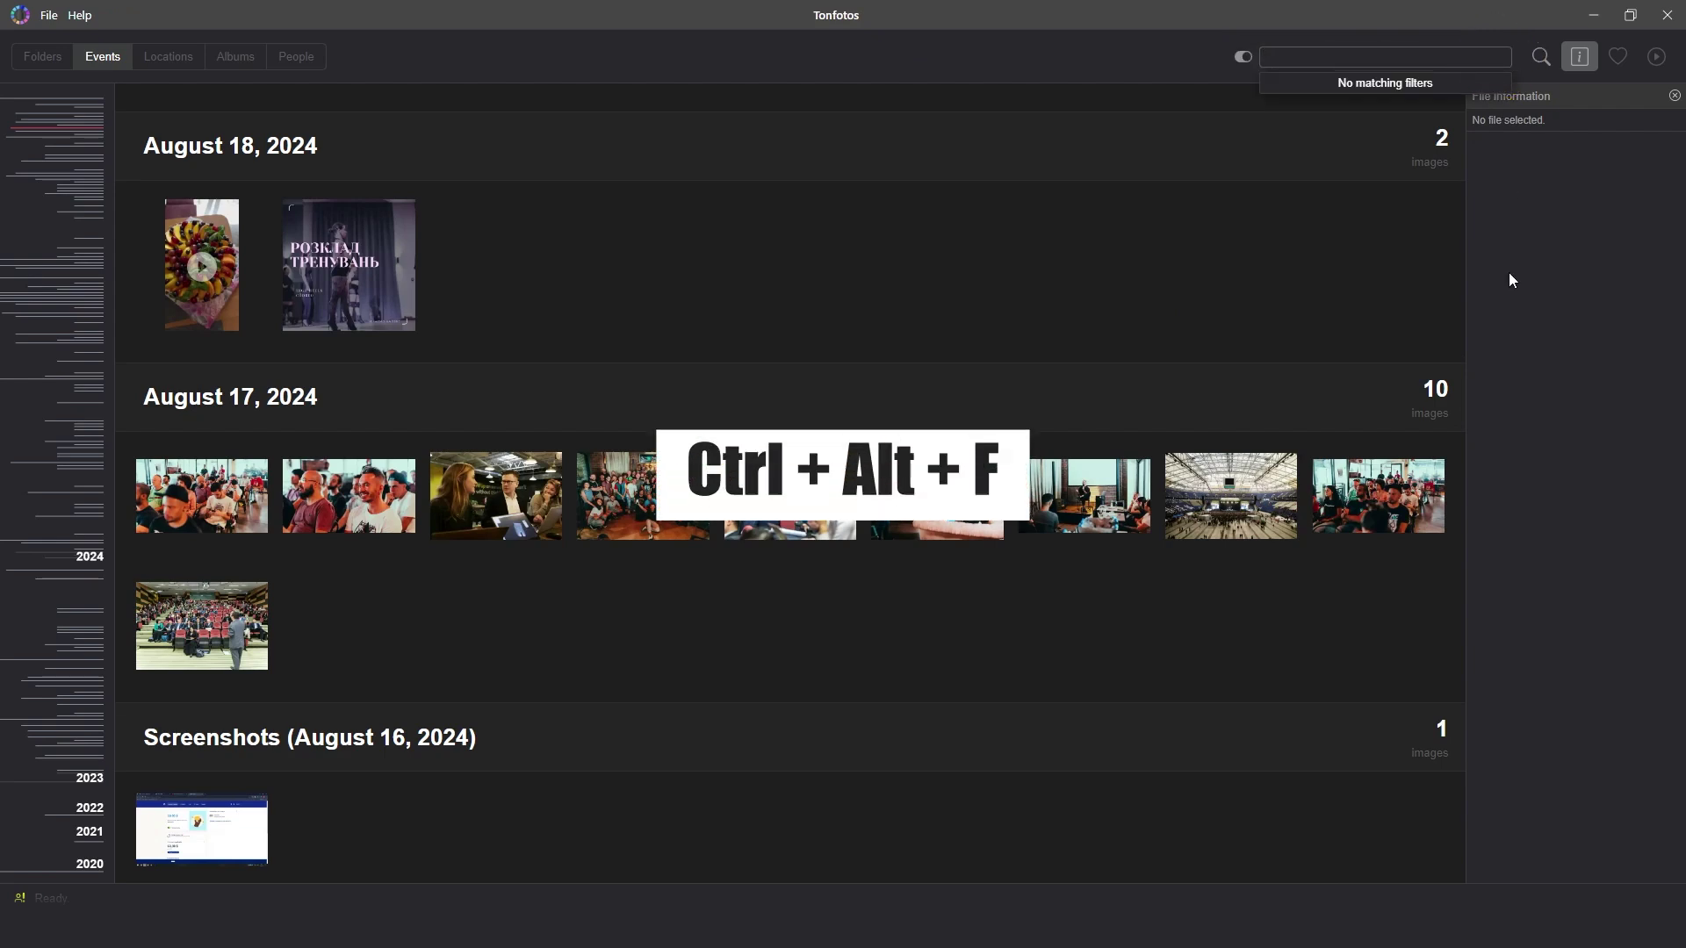
text(rob)
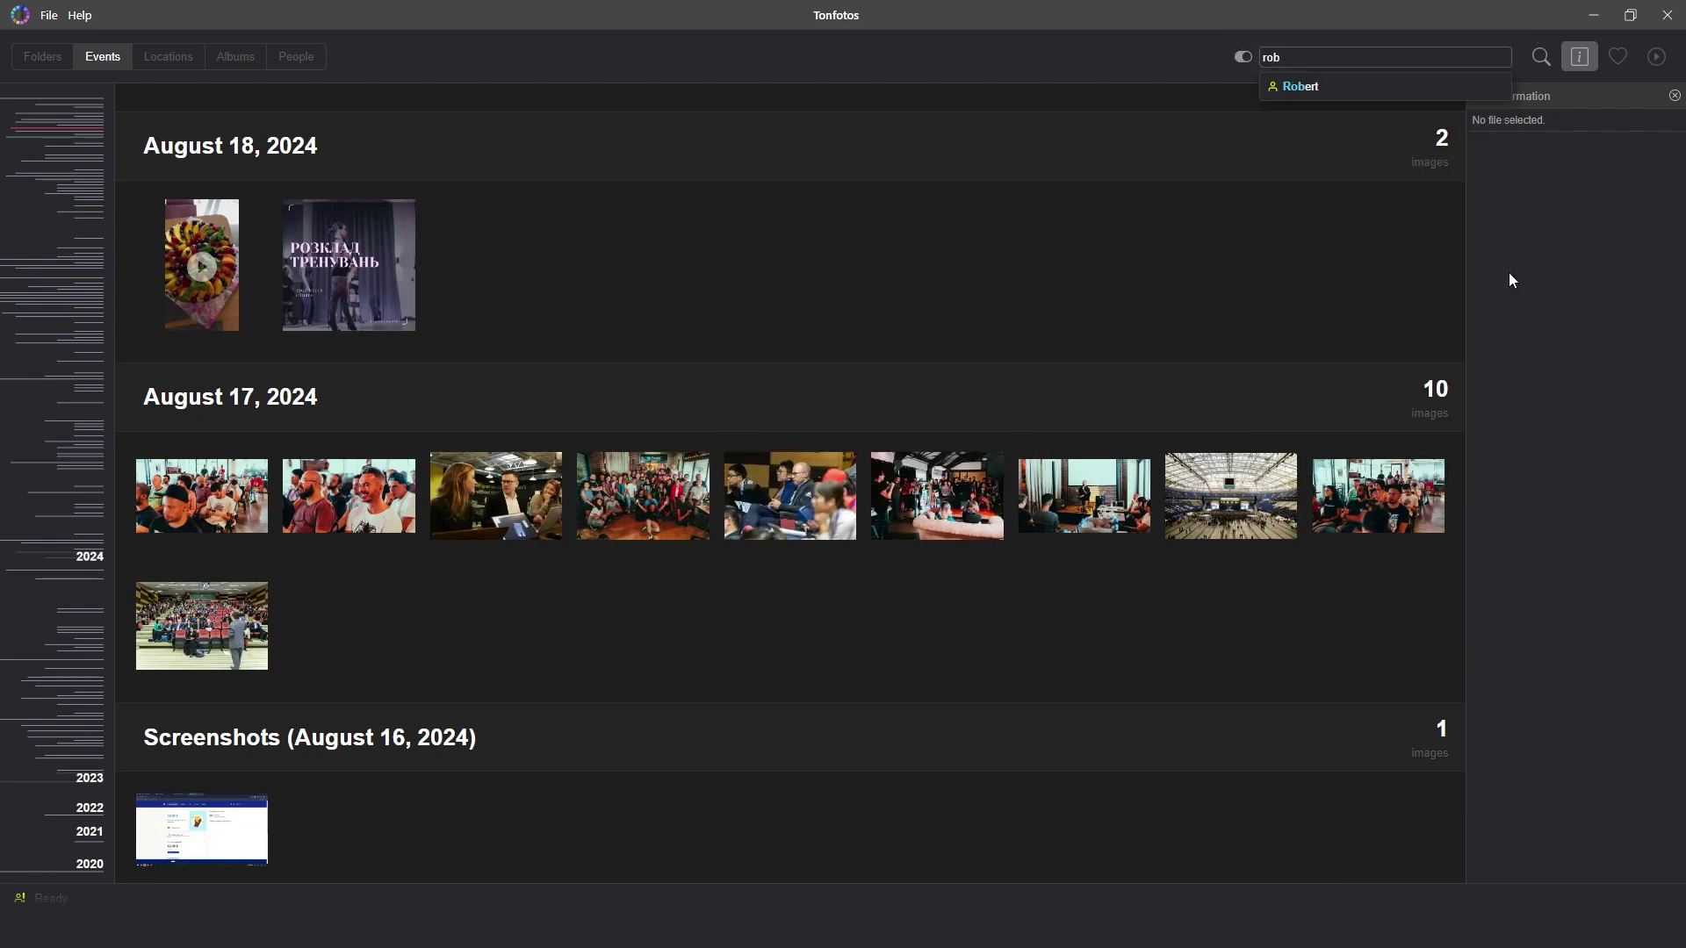
key(Down)
key(Return)
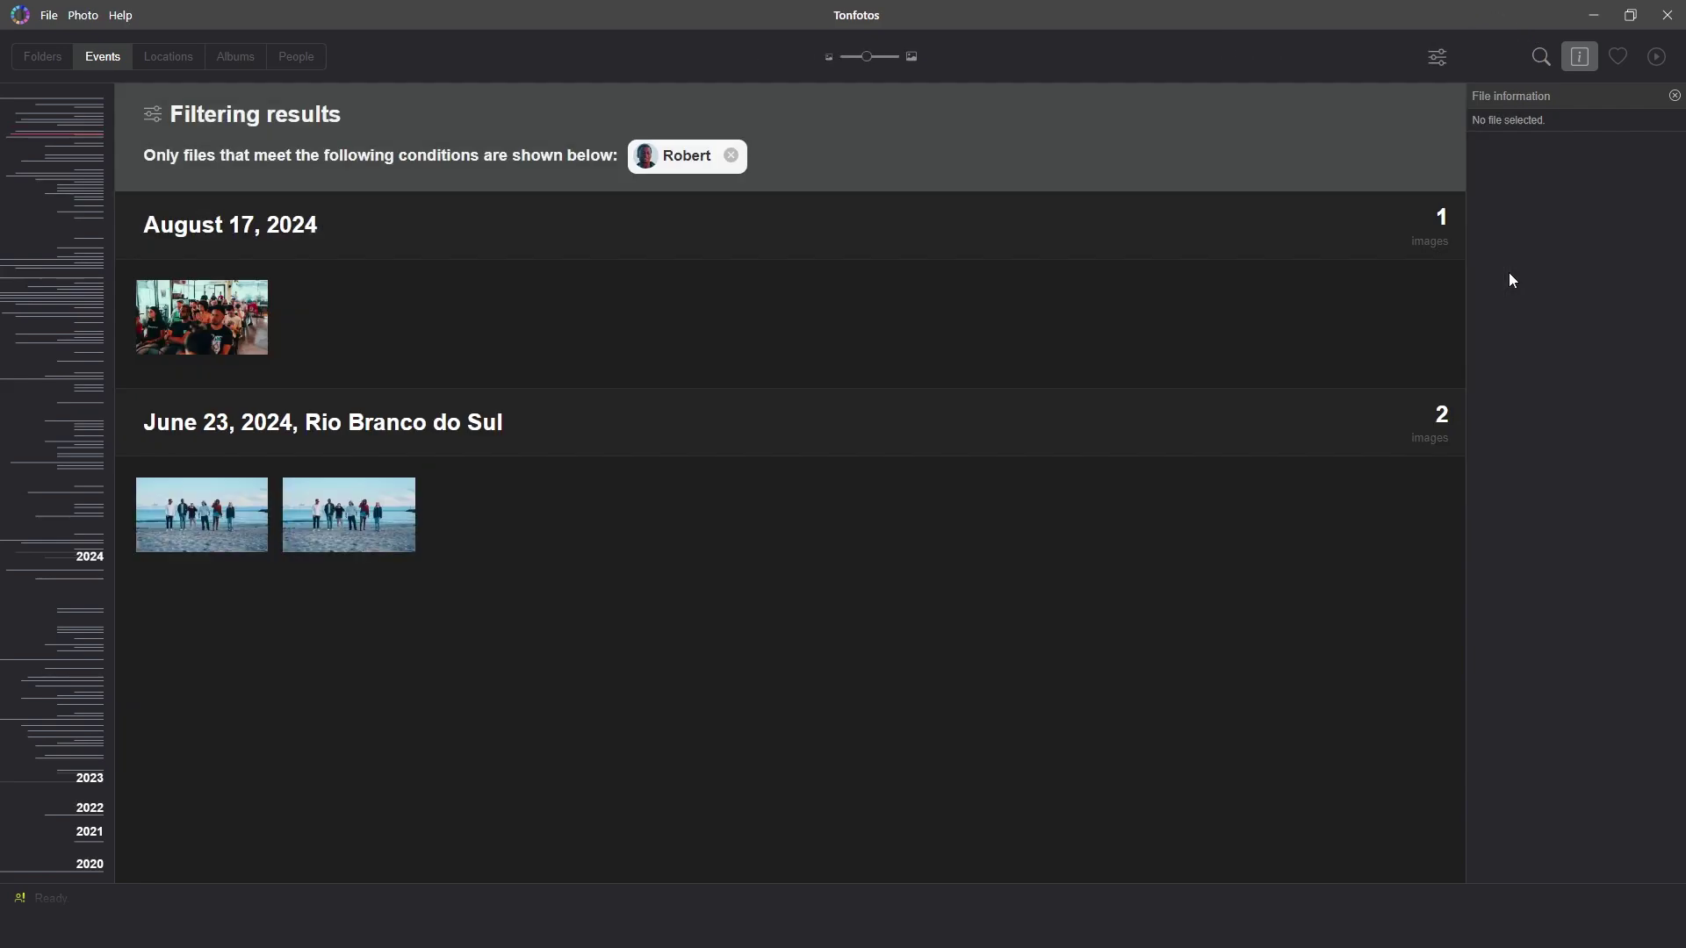
Add Ana to the filter, remove Robert, and exclude photos containing Liliya
click(1510, 59)
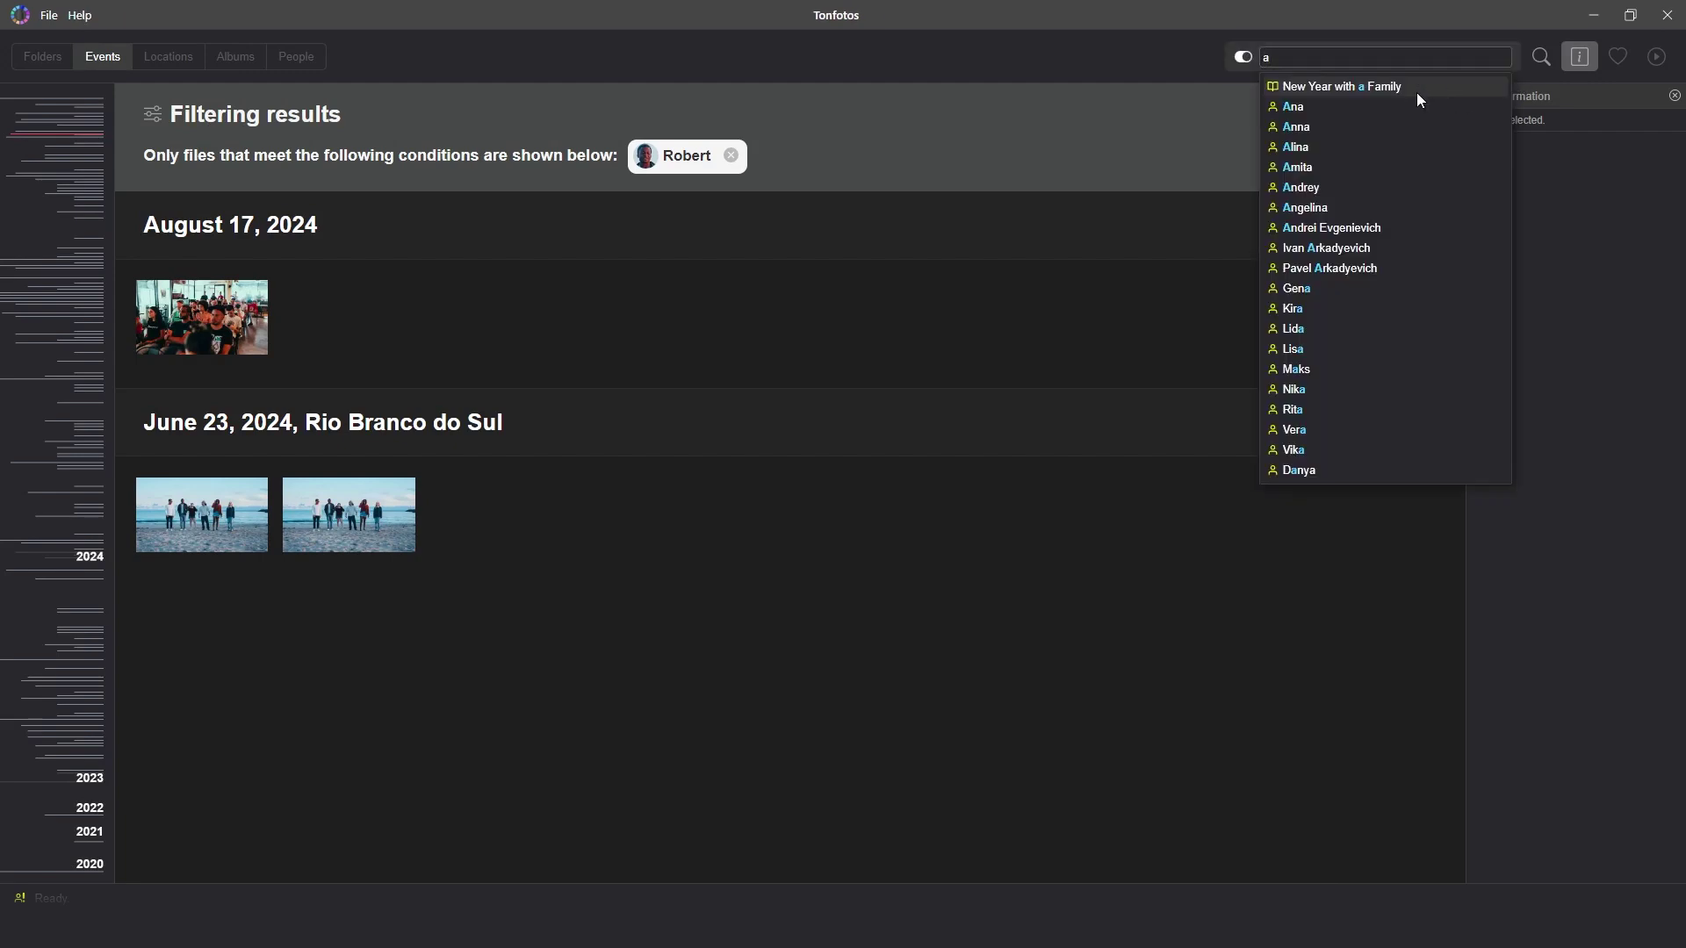
click(1380, 107)
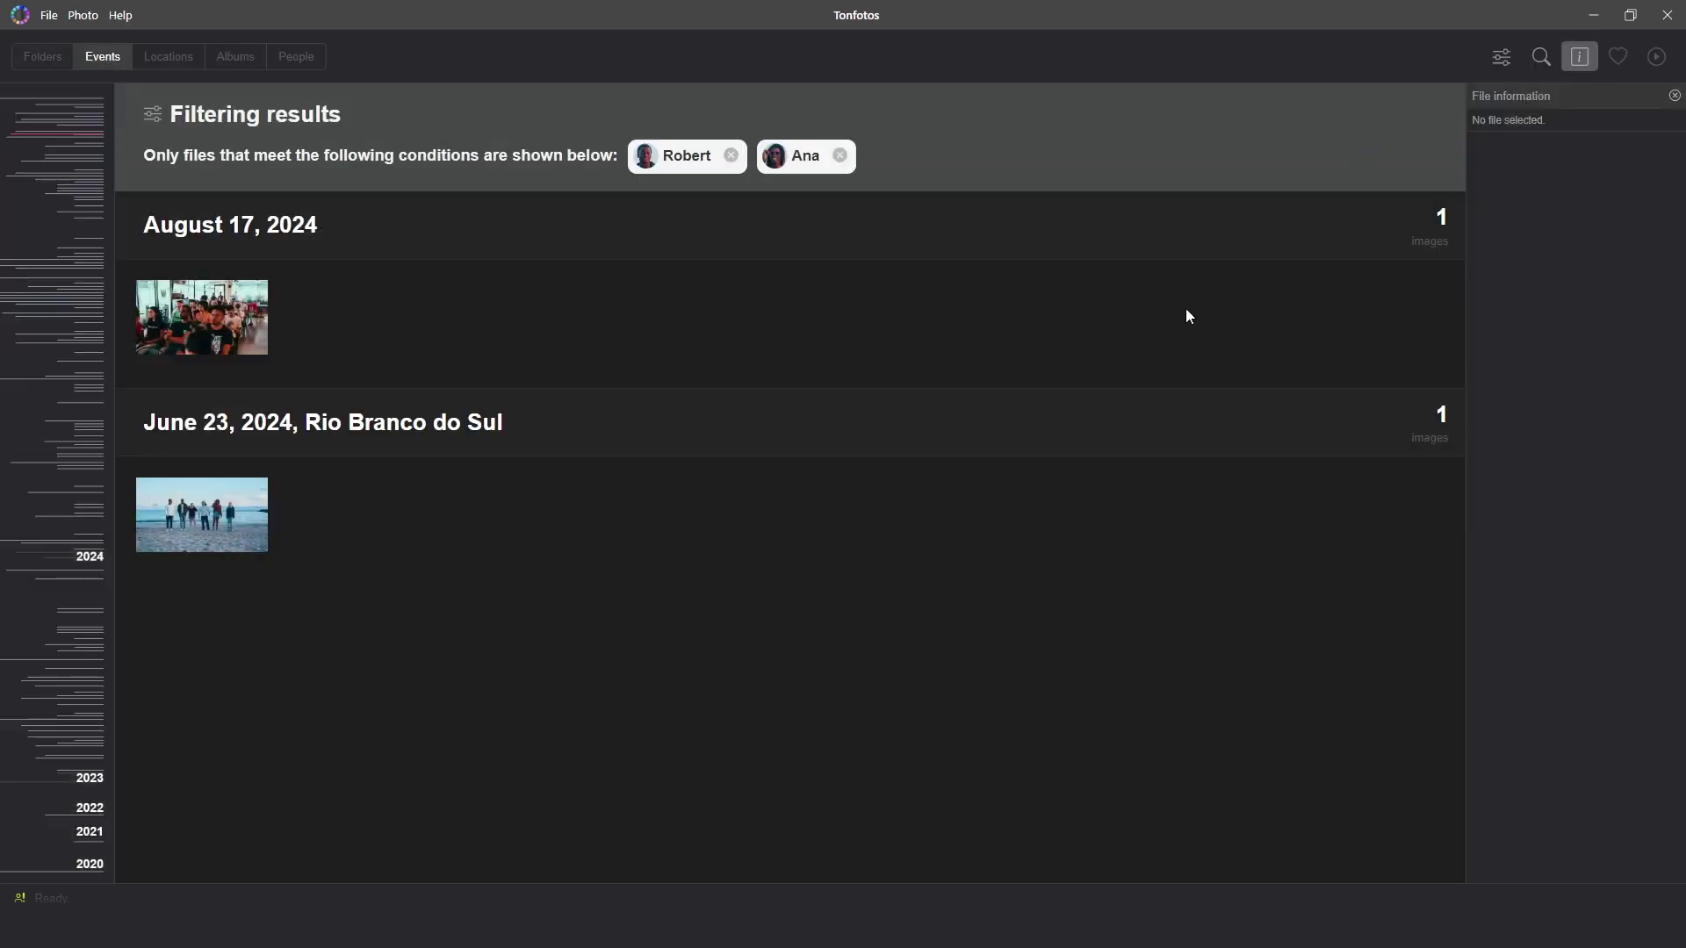
click(731, 155)
click(1501, 56)
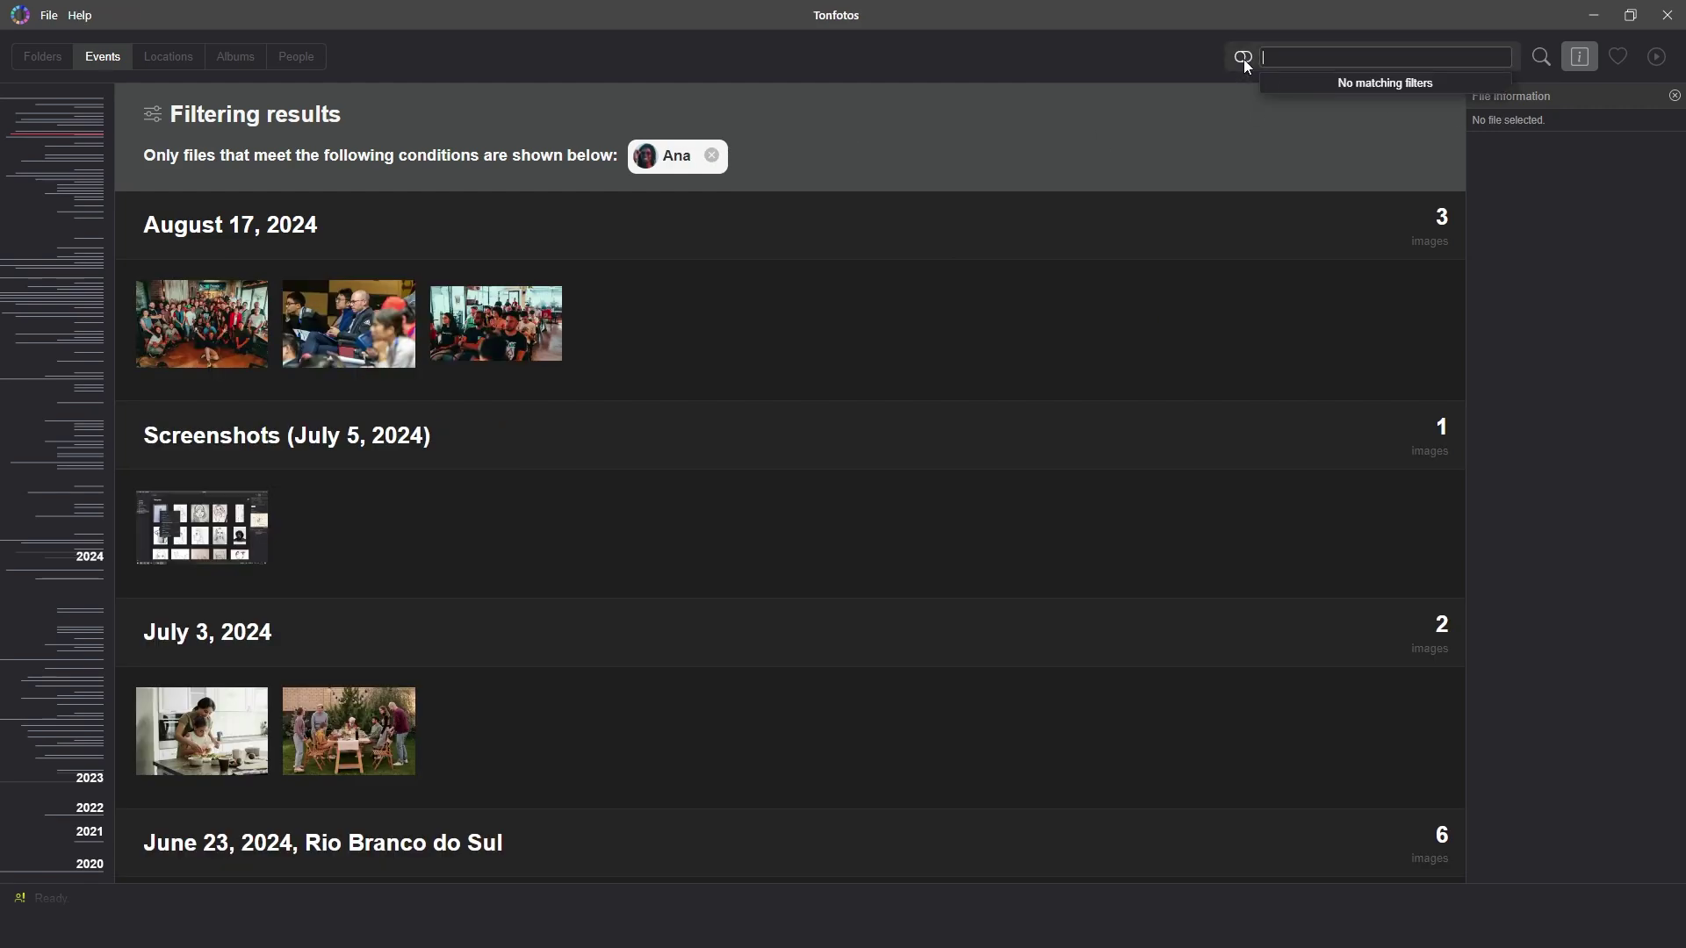
text(li)
click(1297, 87)
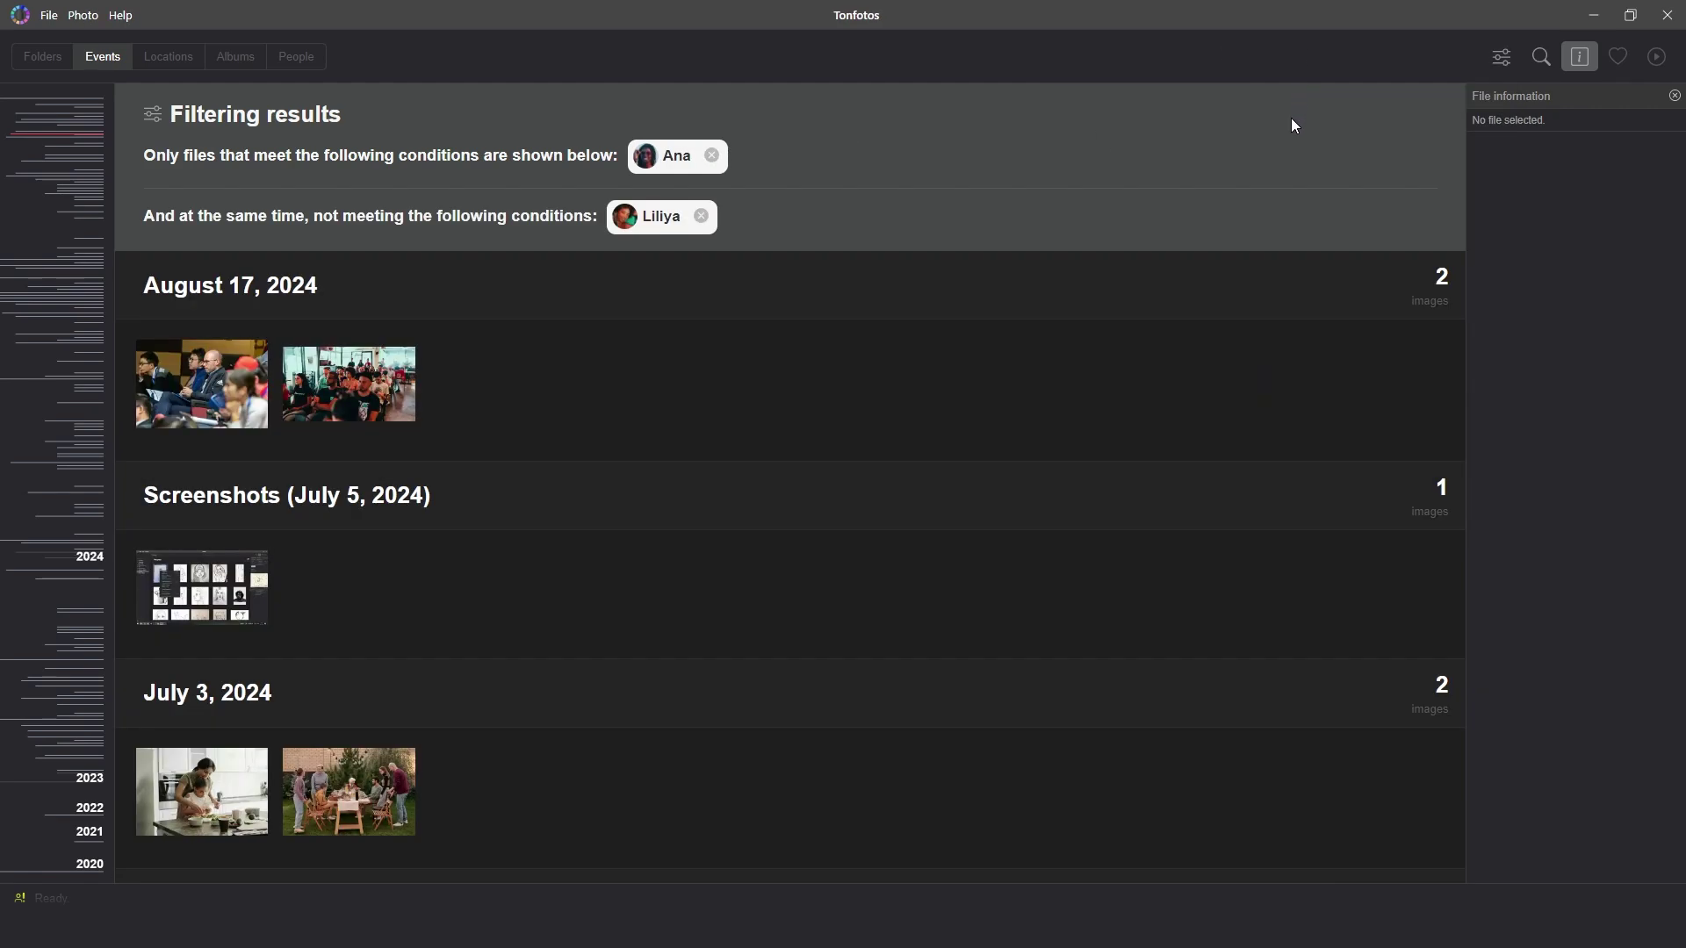